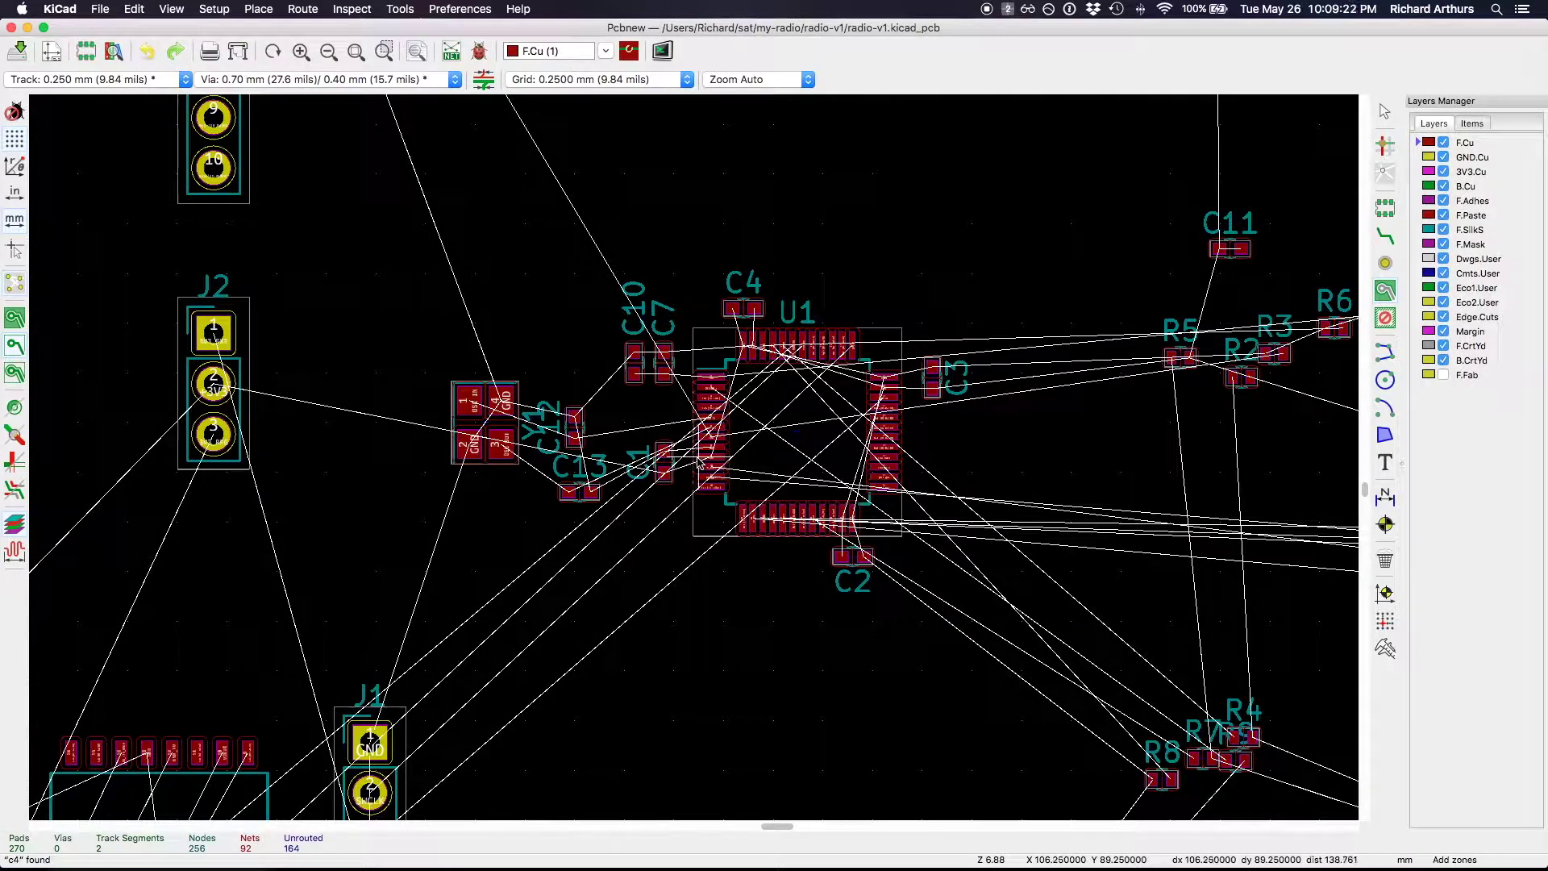
Step: Examine capacitor C1 and the oscillator, reset, ground and +3V3 pads along the adjacent side of U1
{"action": "scroll", "coordinate": [698, 463], "scroll_direction": "up", "scroll_amount": 8}
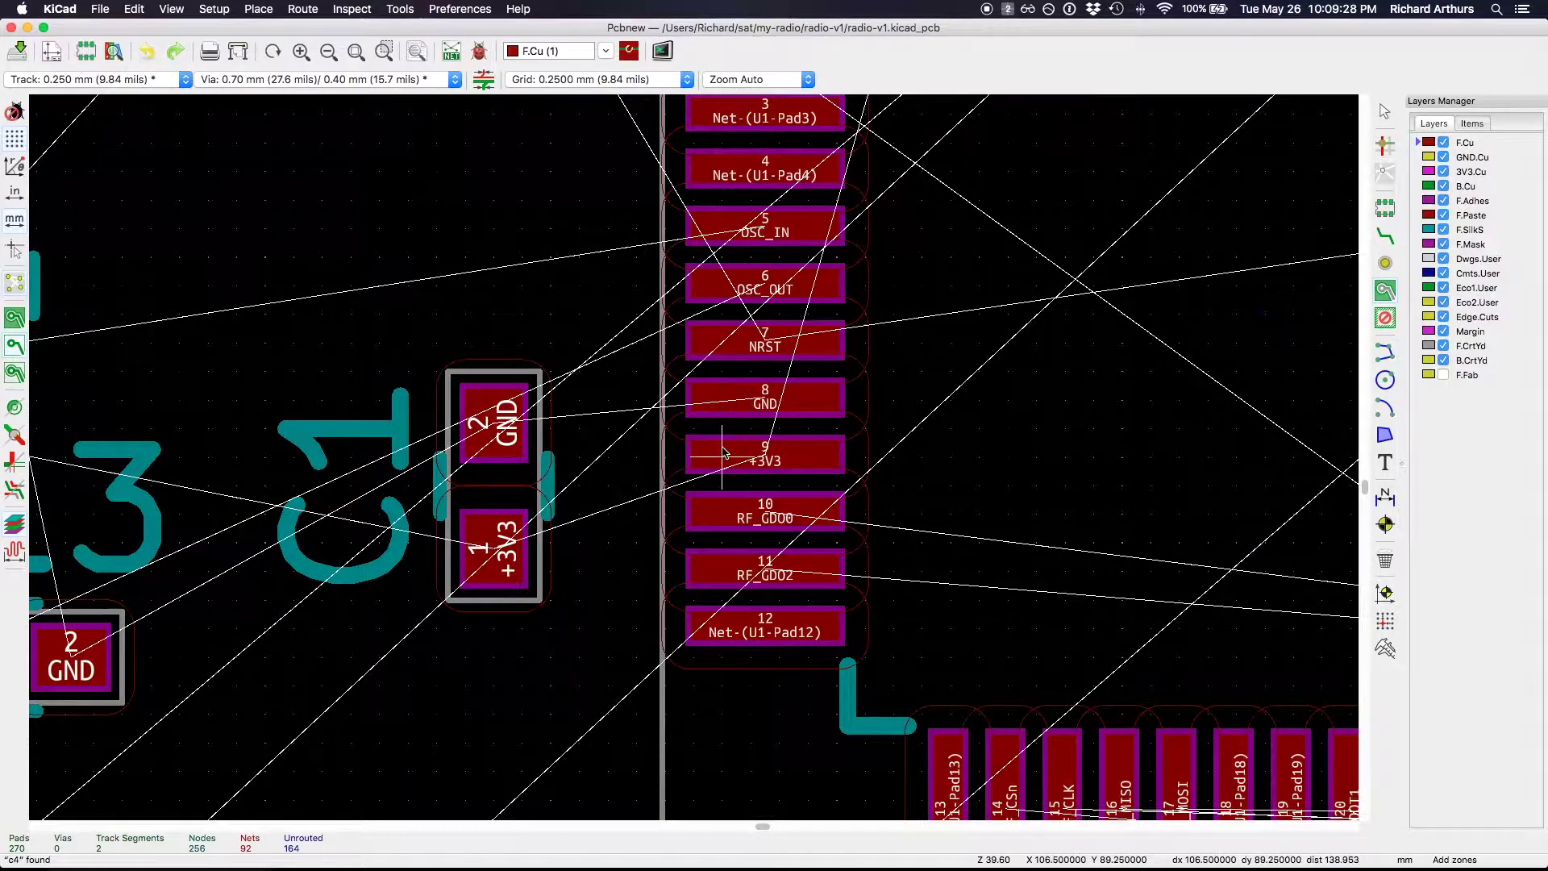
{"action": "scroll", "coordinate": [722, 455], "scroll_direction": "down", "scroll_amount": 2}
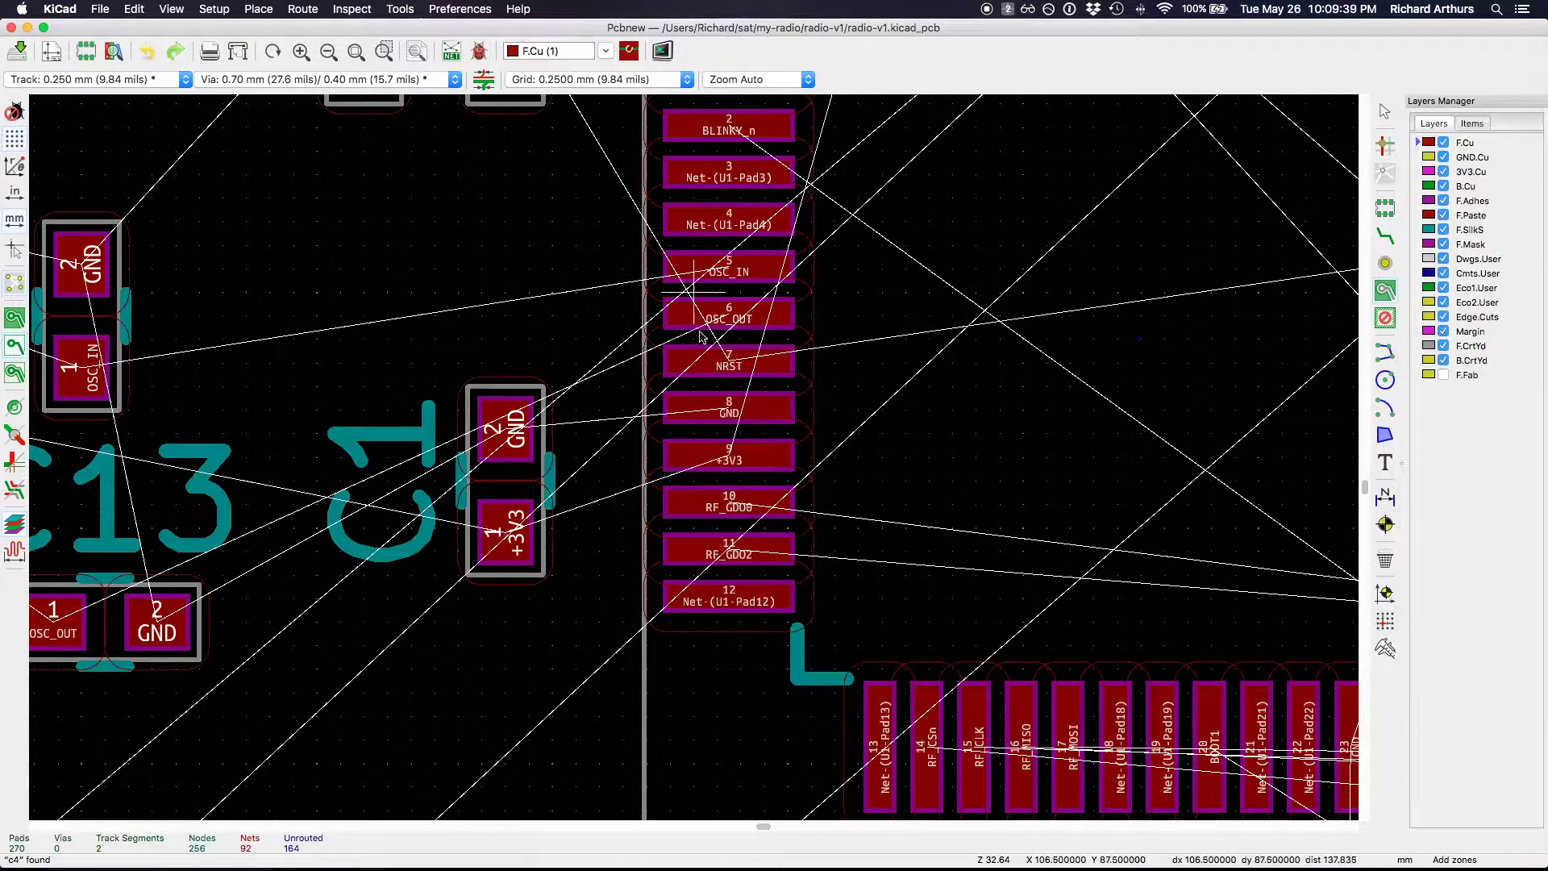
{"action": "scroll", "coordinate": [637, 443], "scroll_direction": "down", "scroll_amount": 1}
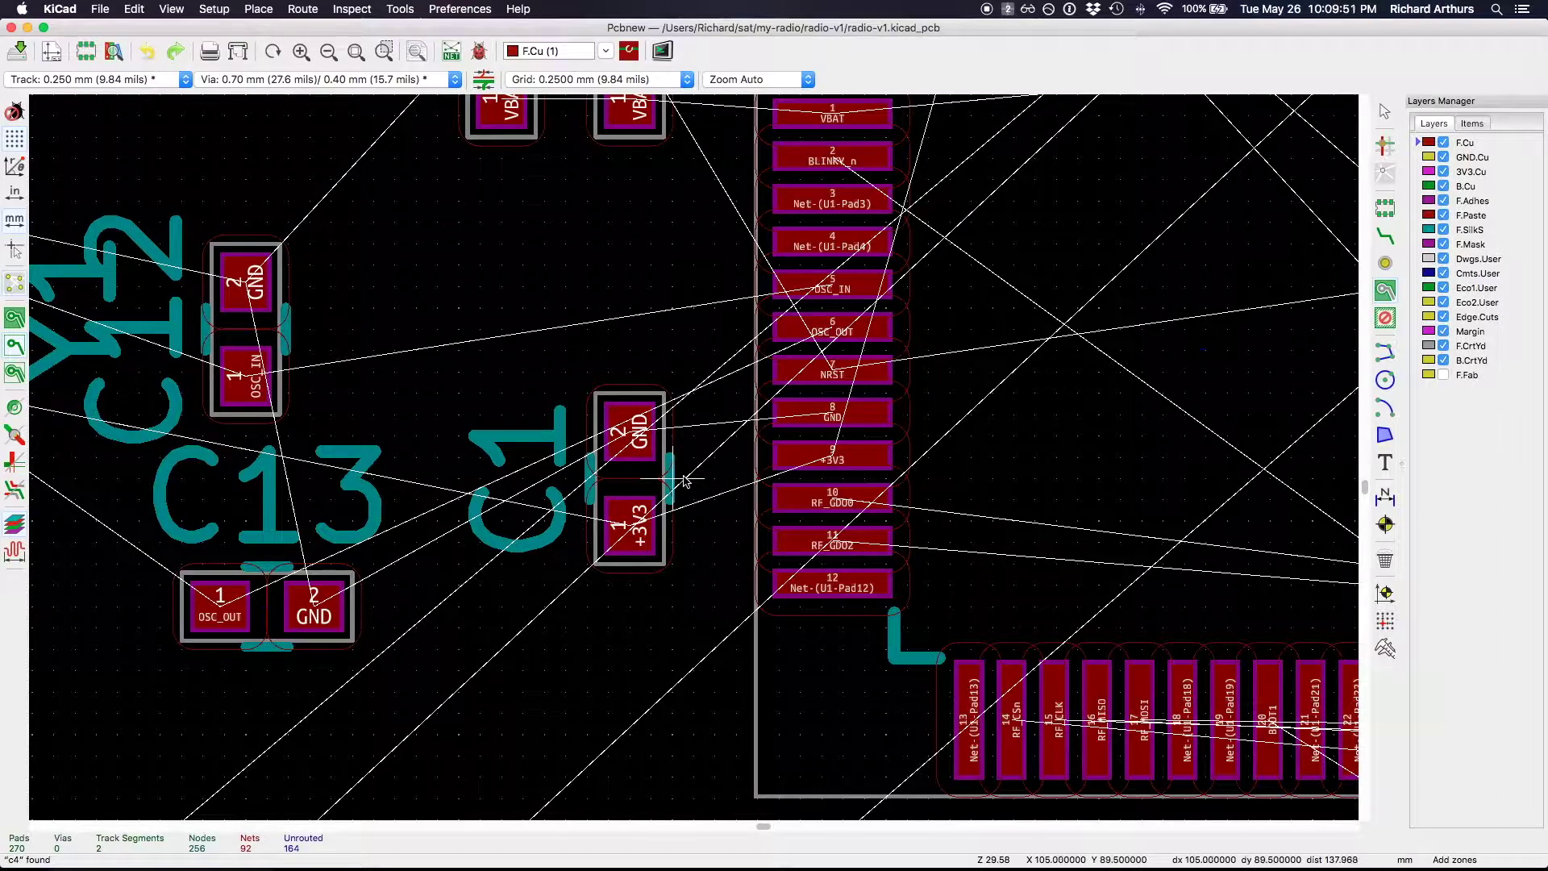
{"action": "scroll", "coordinate": [697, 481], "scroll_direction": "down", "scroll_amount": 1}
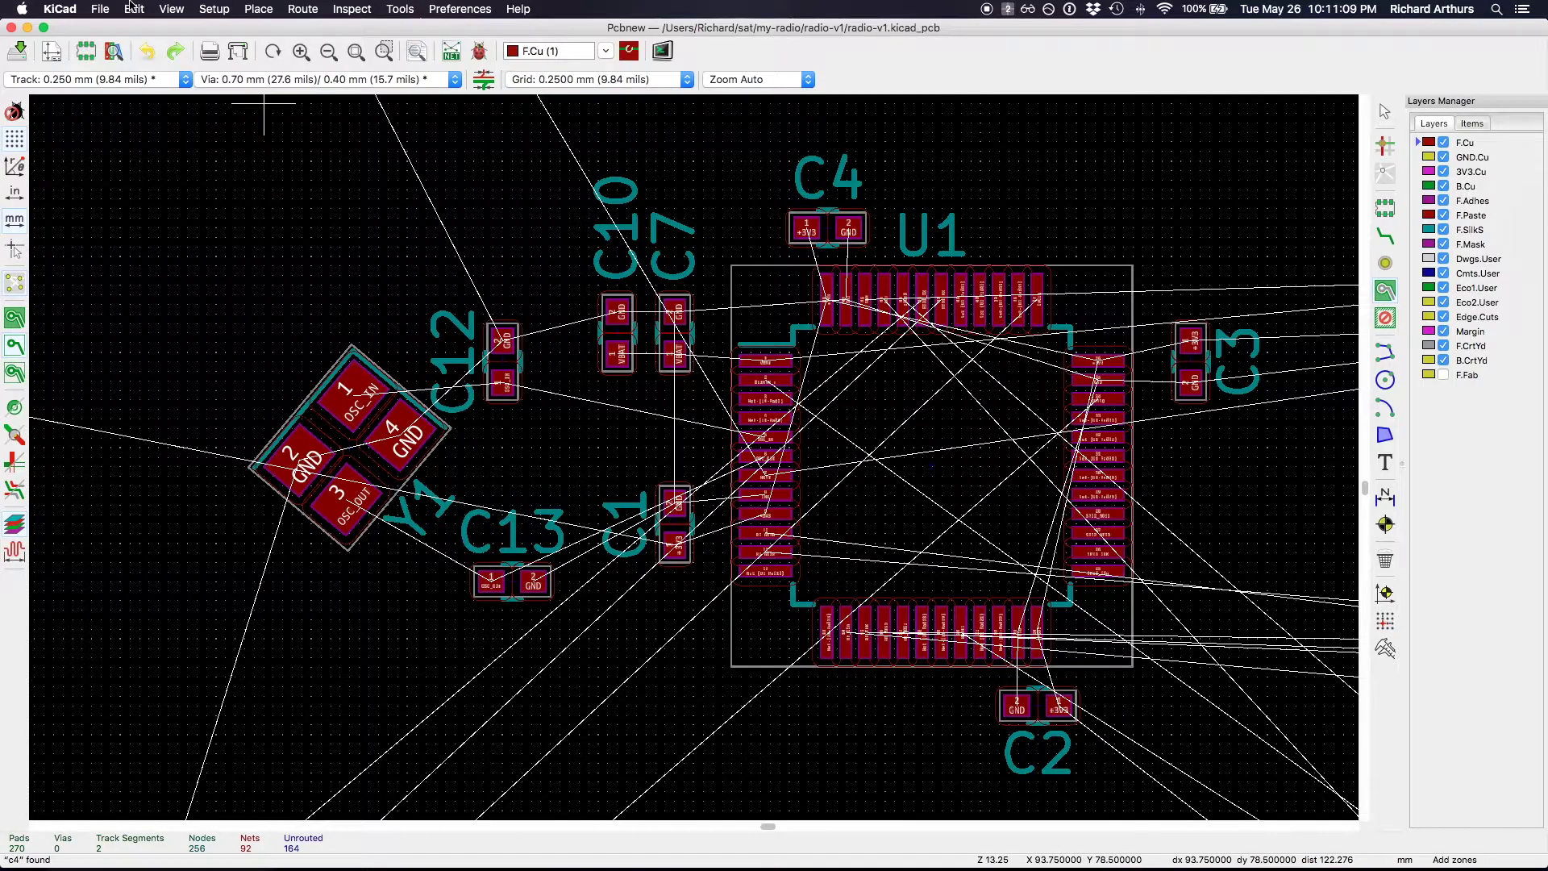
Step: Redo the undone edits that relocate Y1's label, turn C13 vertical and place it beneath C12
{"action": "left_click", "coordinate": [132, 8]}
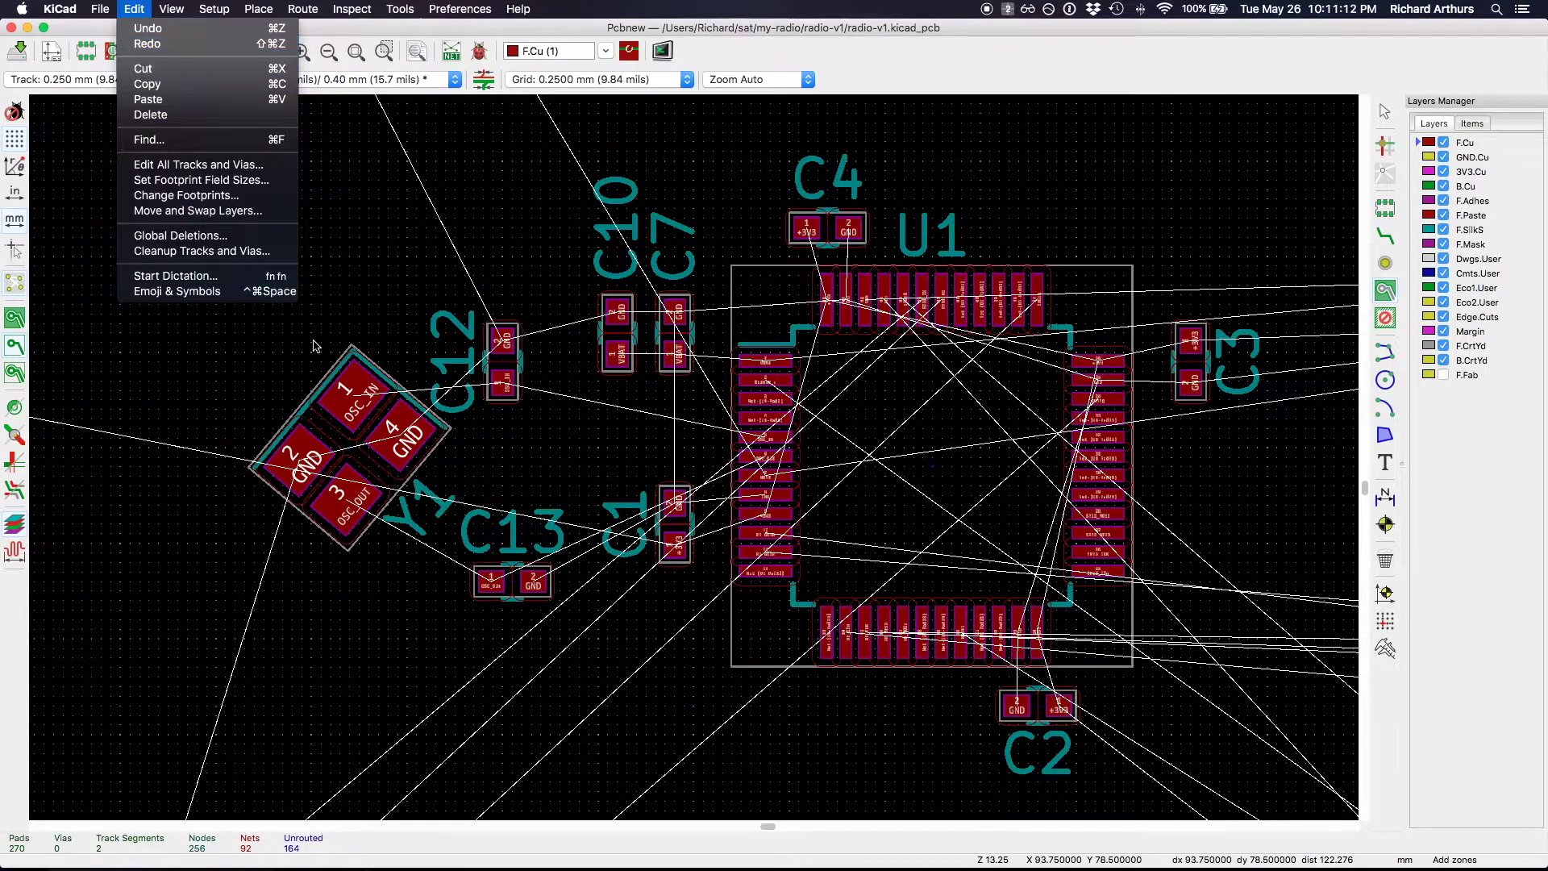
{"action": "left_click", "coordinate": [354, 395]}
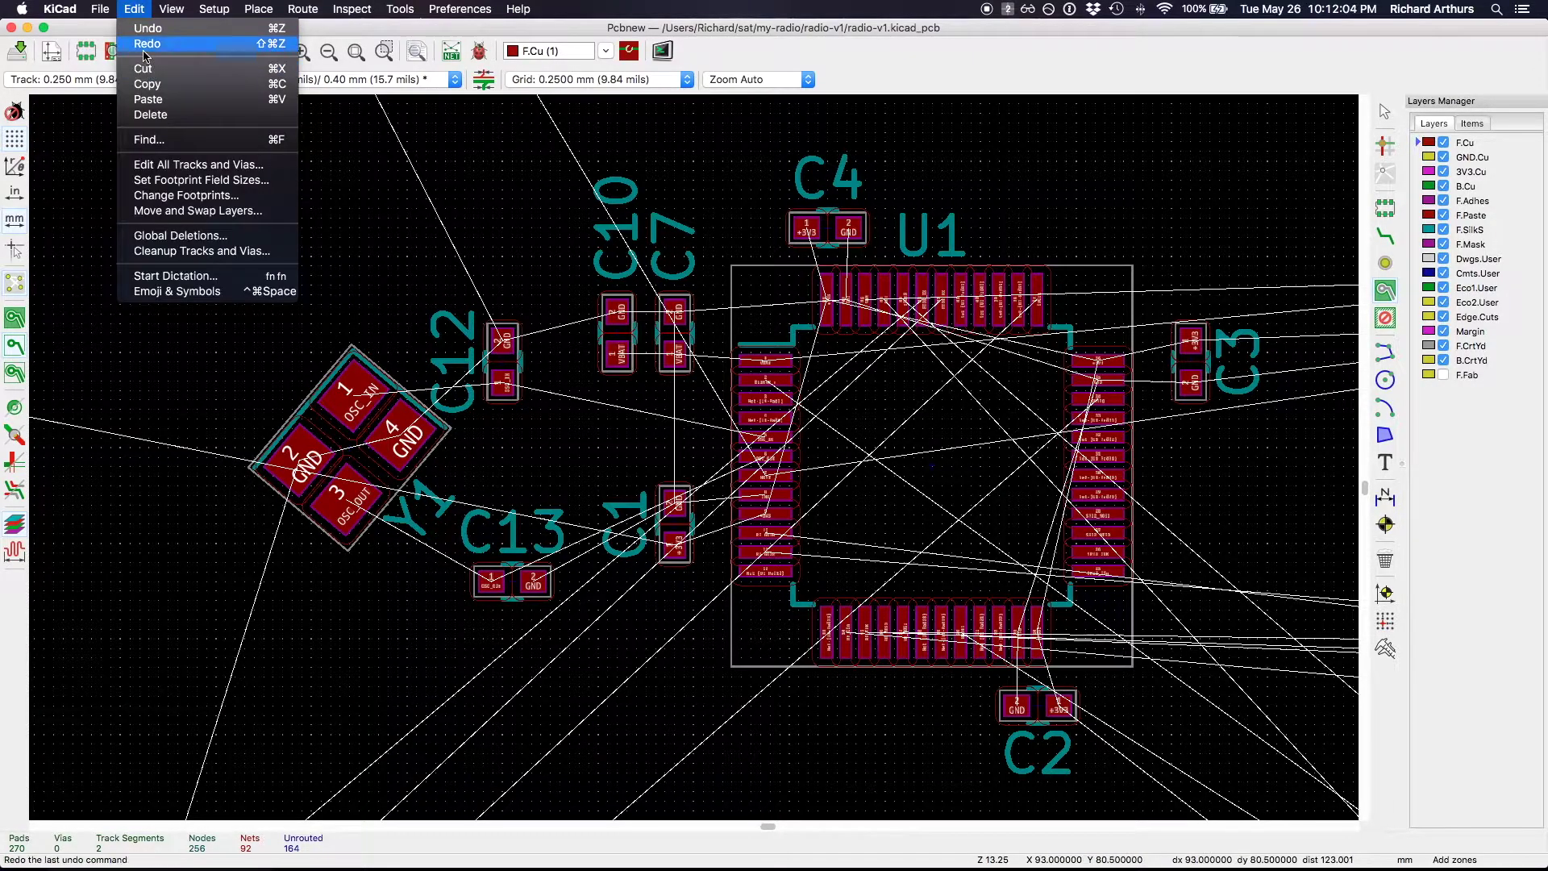
{"action": "left_click", "coordinate": [147, 28]}
{"action": "left_click", "coordinate": [134, 9]}
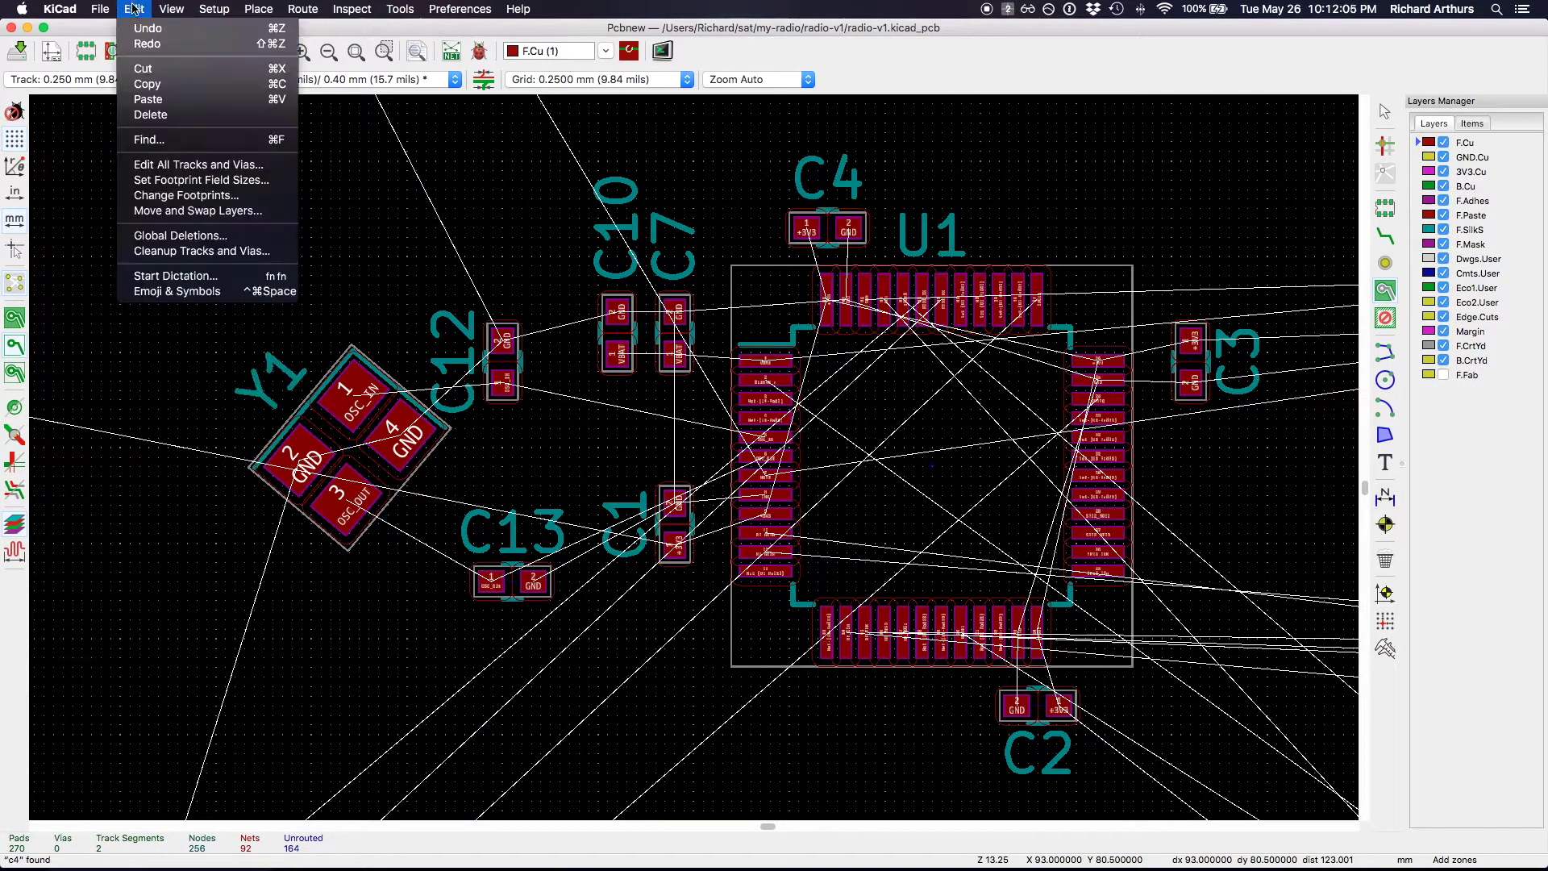
{"action": "left_click", "coordinate": [148, 28]}
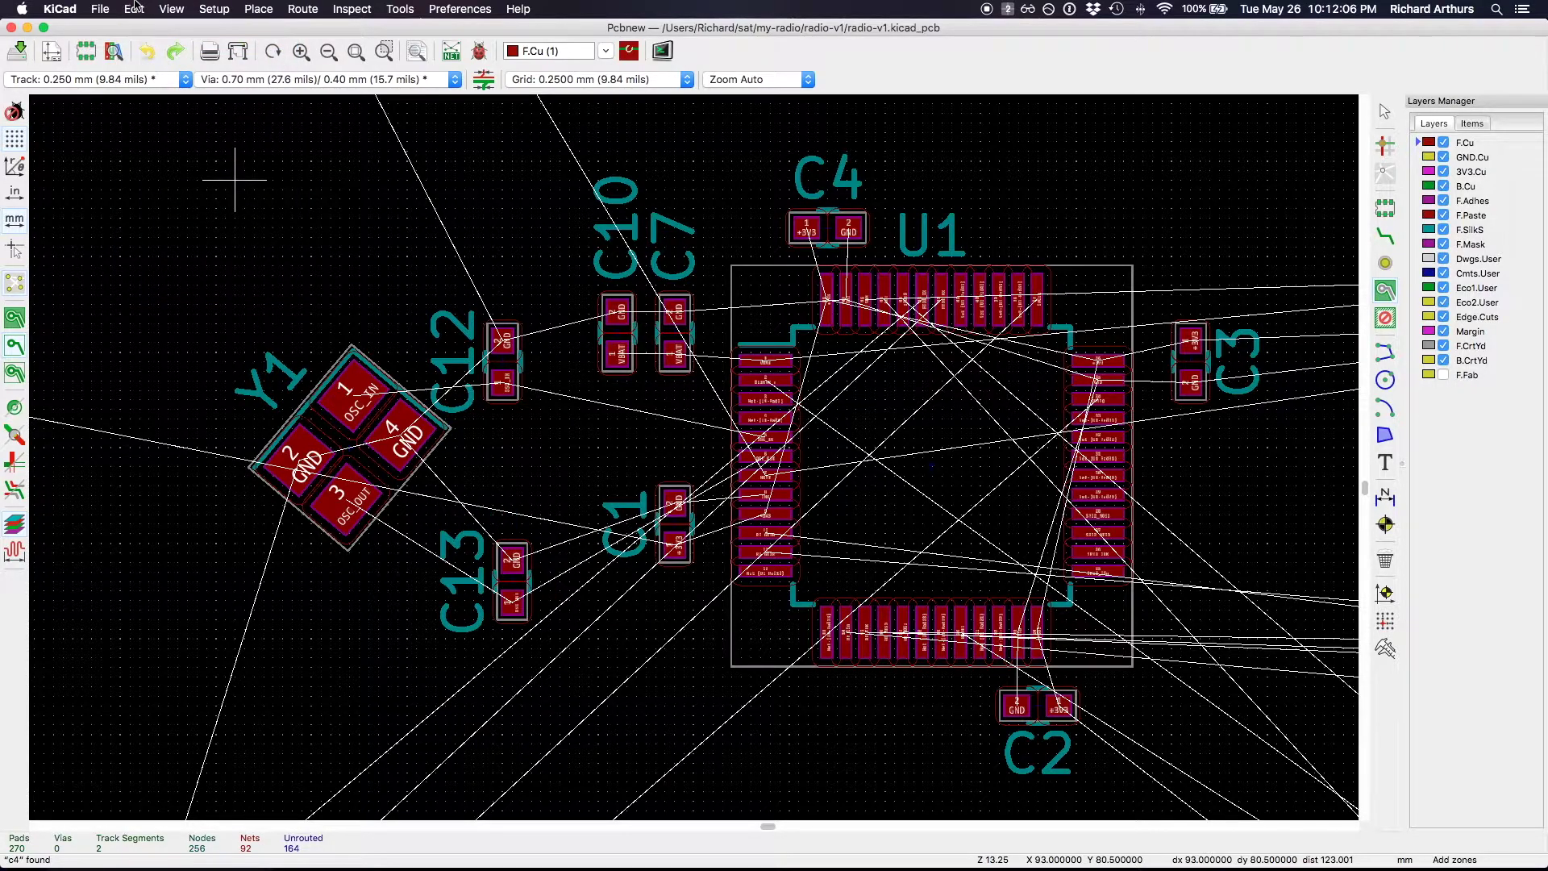
{"action": "left_click", "coordinate": [134, 9]}
{"action": "left_click", "coordinate": [140, 46]}
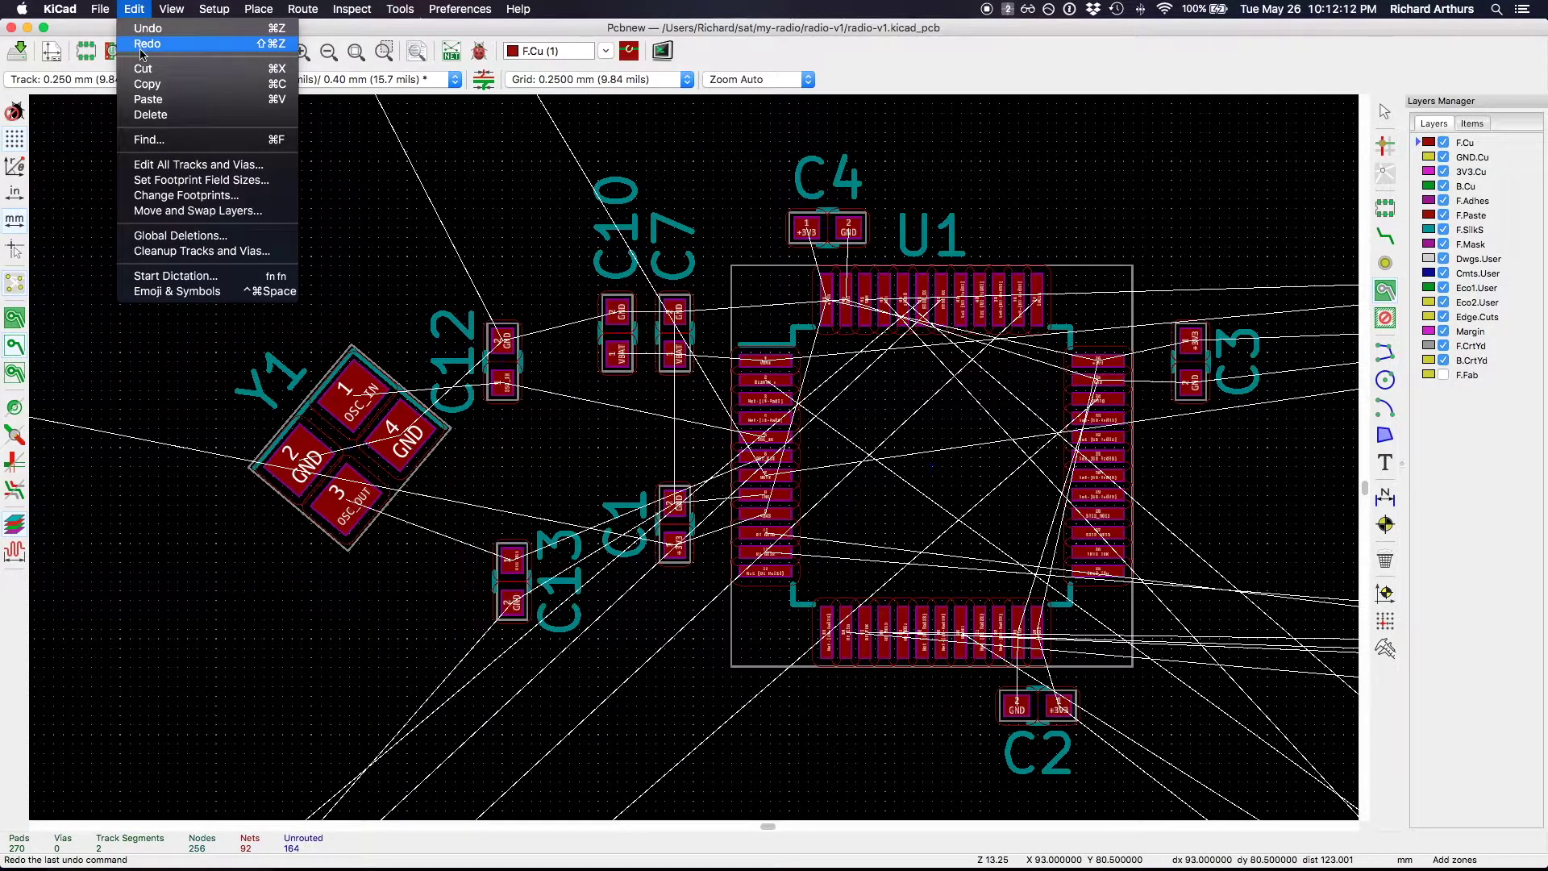
{"action": "left_click", "coordinate": [140, 47]}
{"action": "left_click", "coordinate": [133, 9]}
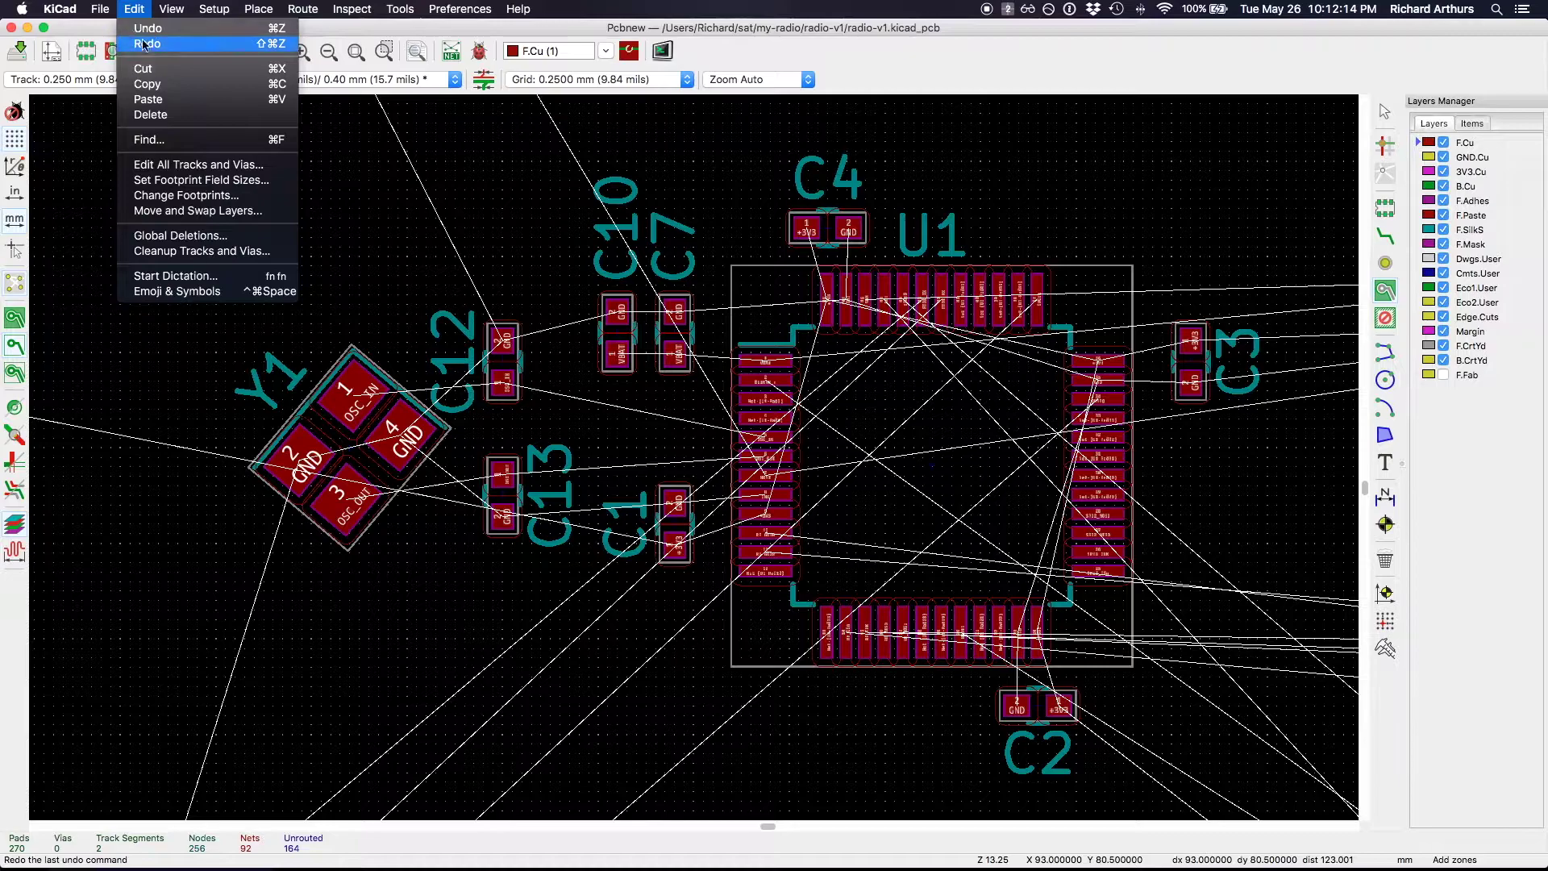
{"action": "left_click", "coordinate": [143, 44]}
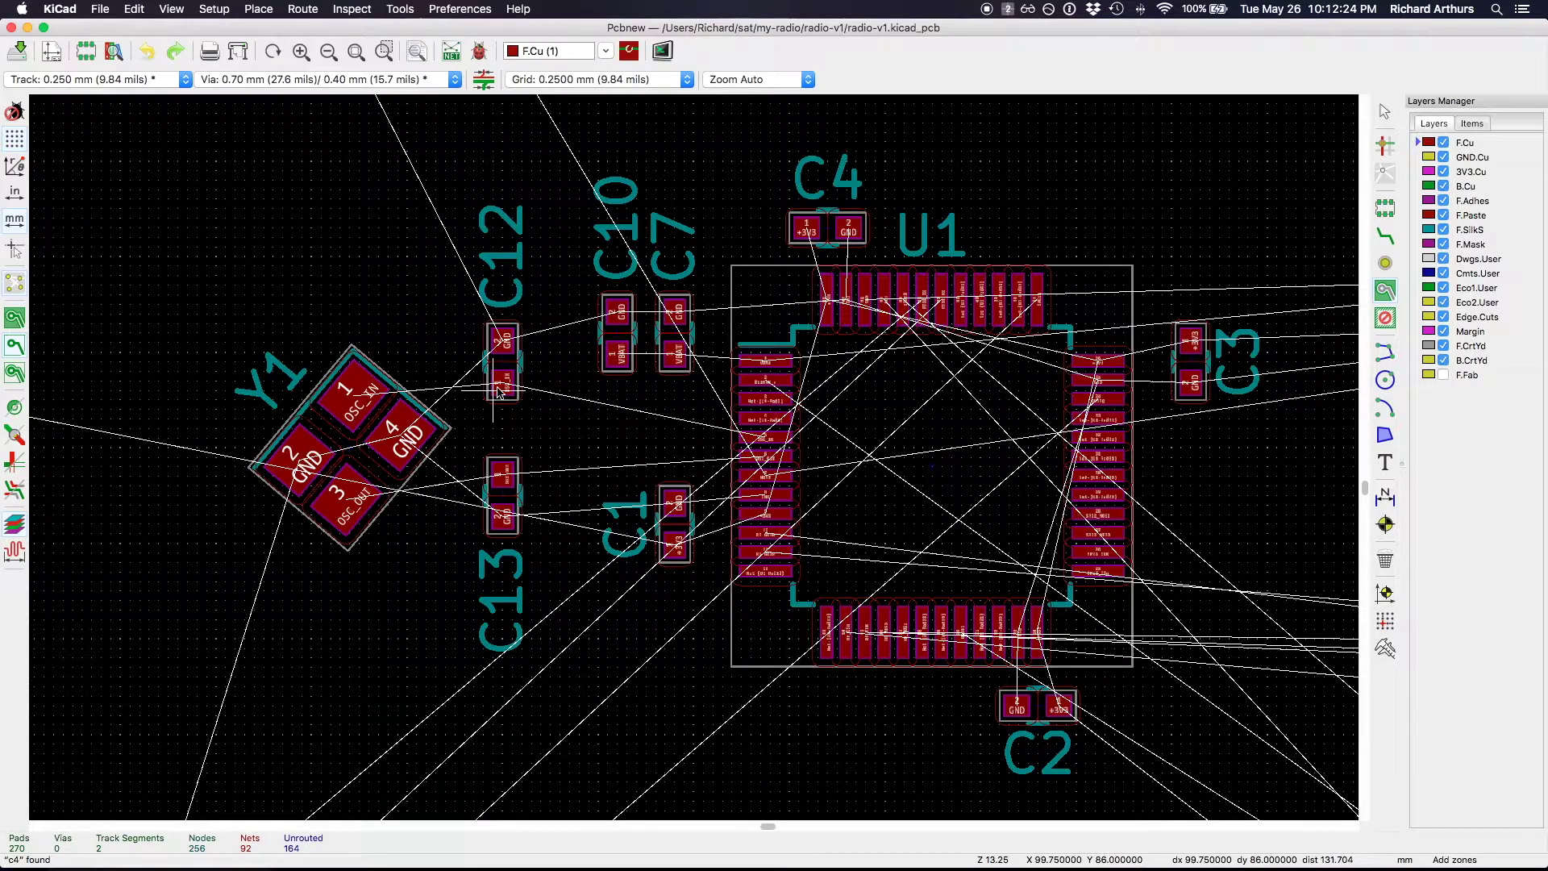
Step: Redo the moves that bring Y1, C12 and C13 closer to U1 and tighten the spacing between the two capacitors
{"action": "scroll", "coordinate": [786, 447], "scroll_direction": "up", "scroll_amount": 3}
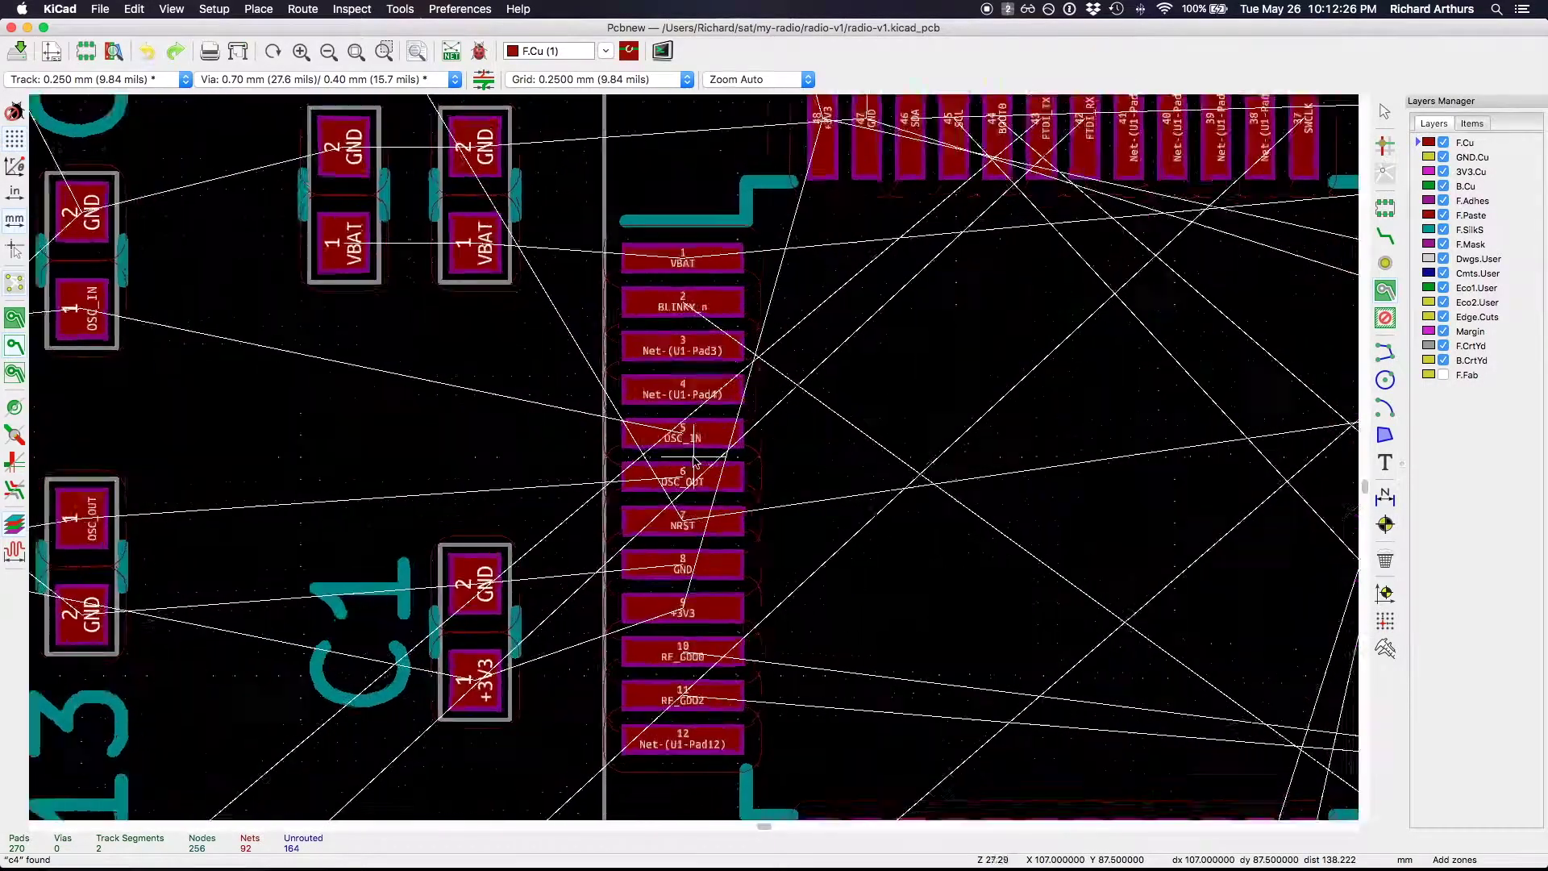
{"action": "scroll", "coordinate": [695, 461], "scroll_direction": "down", "scroll_amount": 3}
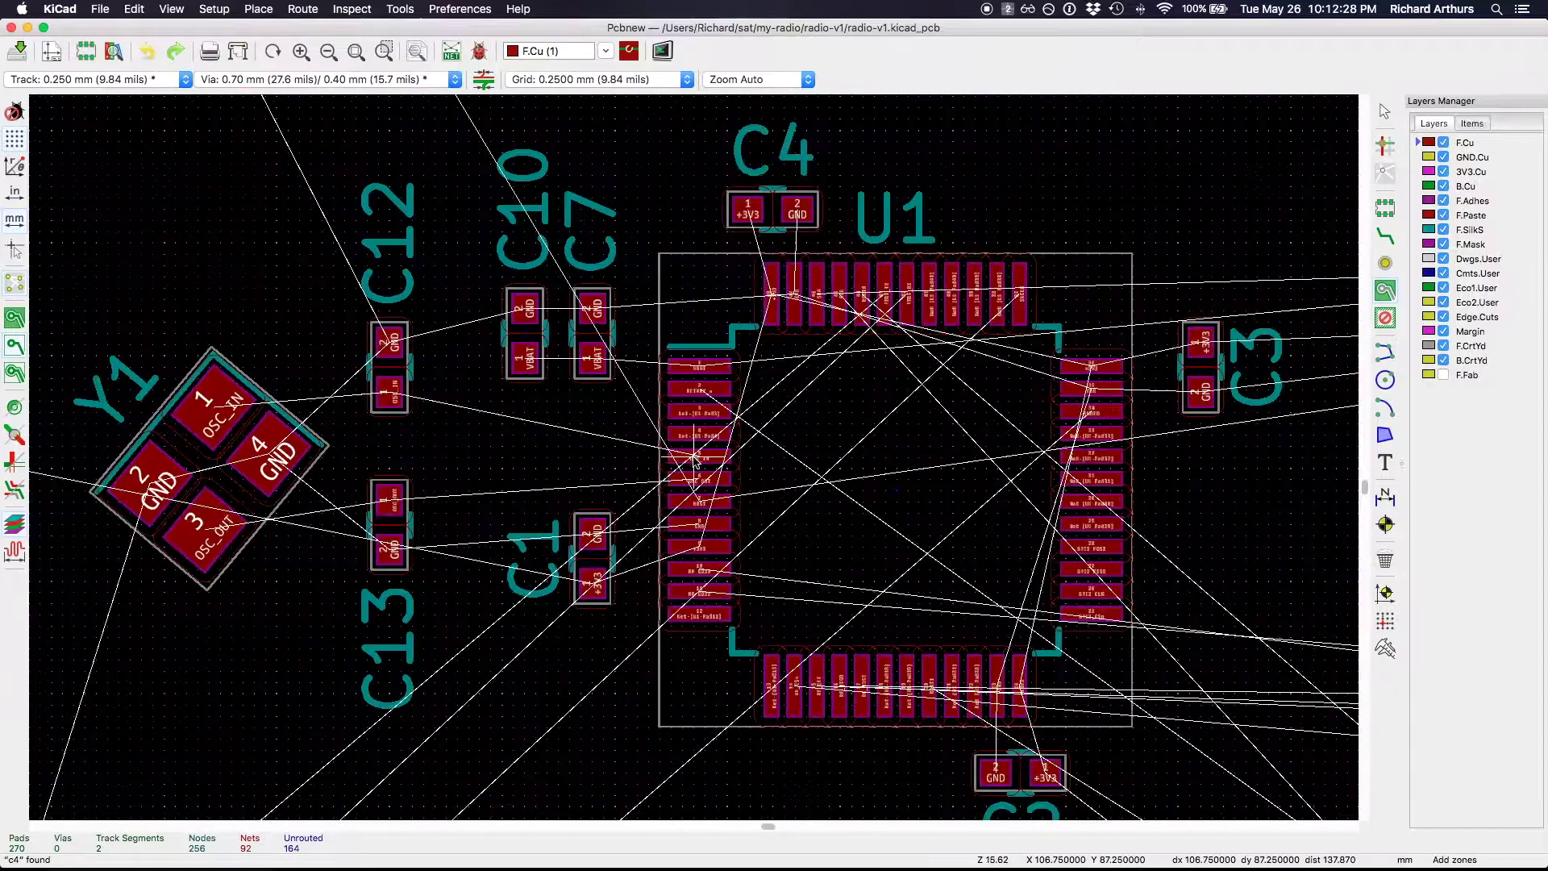
{"action": "scroll", "coordinate": [695, 461], "scroll_direction": "down", "scroll_amount": 1}
{"action": "left_click", "coordinate": [134, 9]}
{"action": "left_click", "coordinate": [134, 9]}
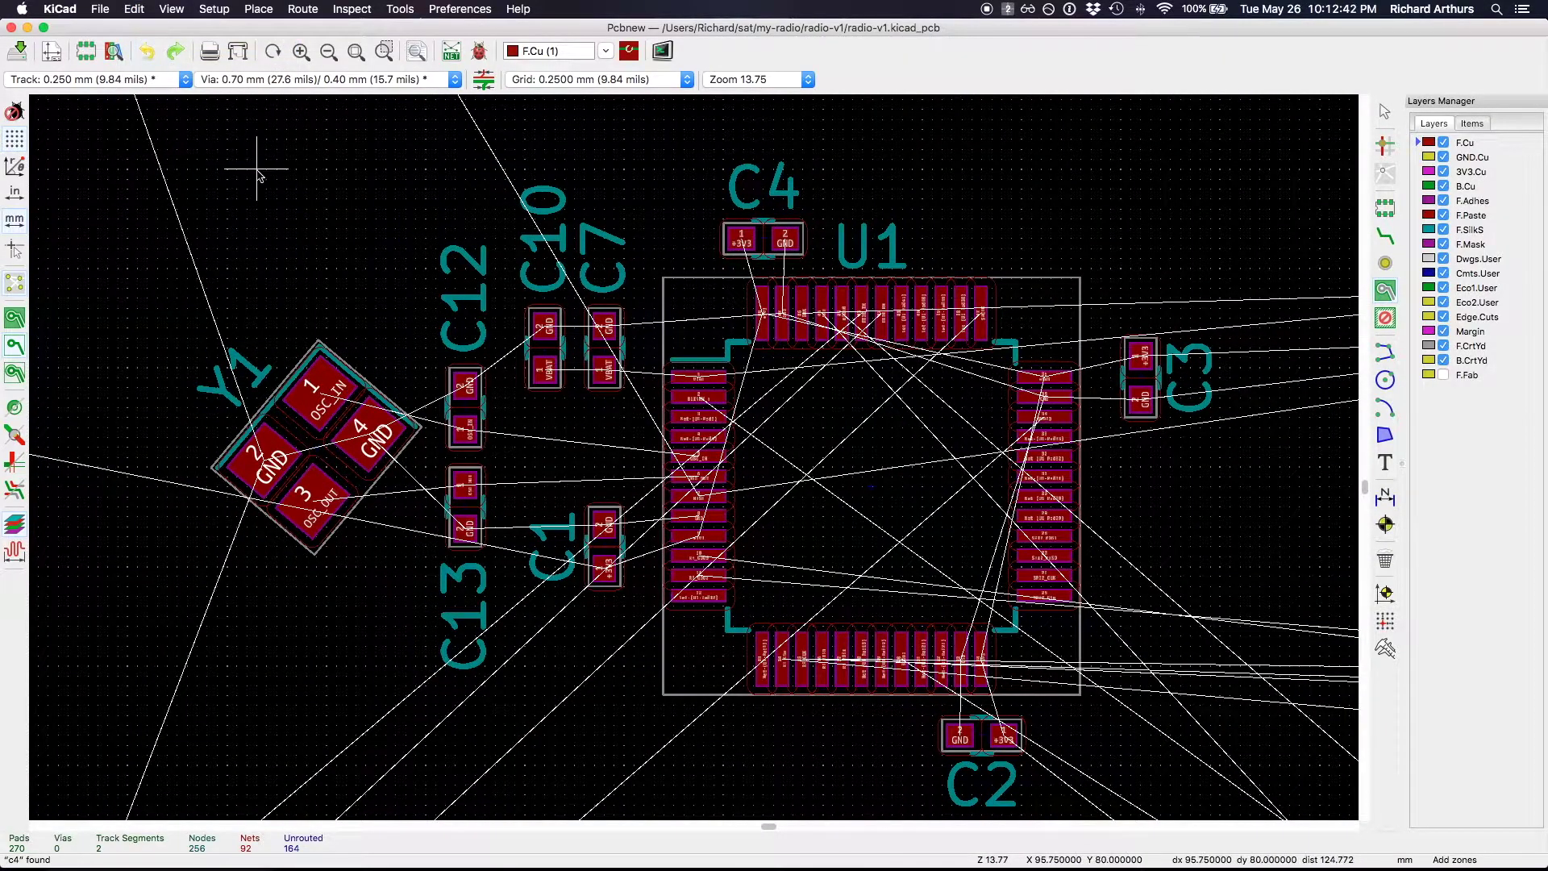
{"action": "left_click", "coordinate": [134, 9]}
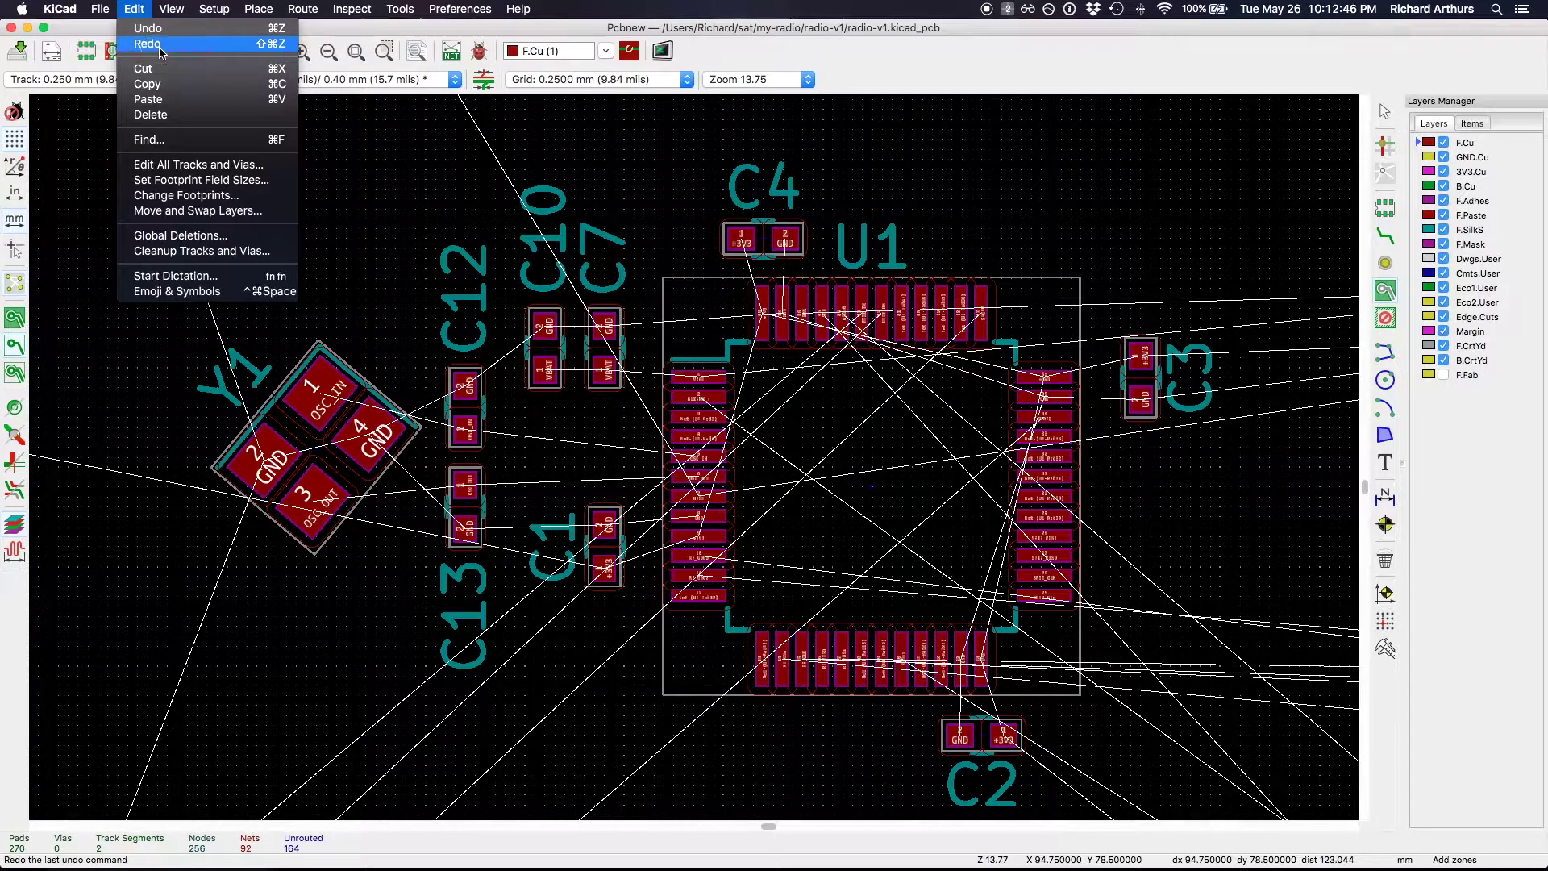
{"action": "left_click", "coordinate": [160, 47]}
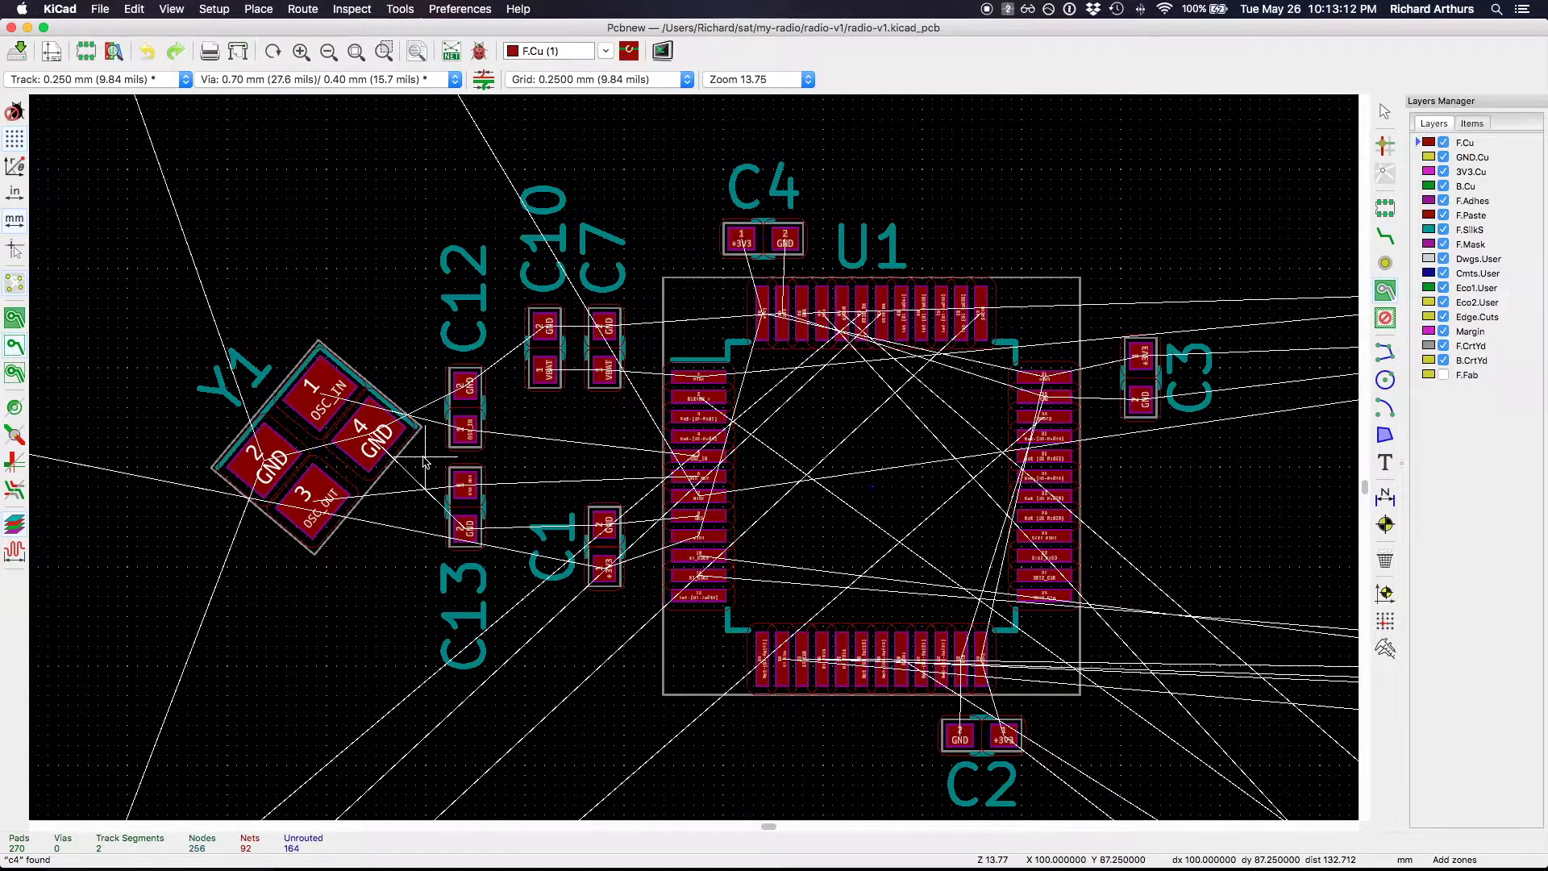
{"action": "scroll", "coordinate": [426, 461], "scroll_direction": "down", "scroll_amount": 1}
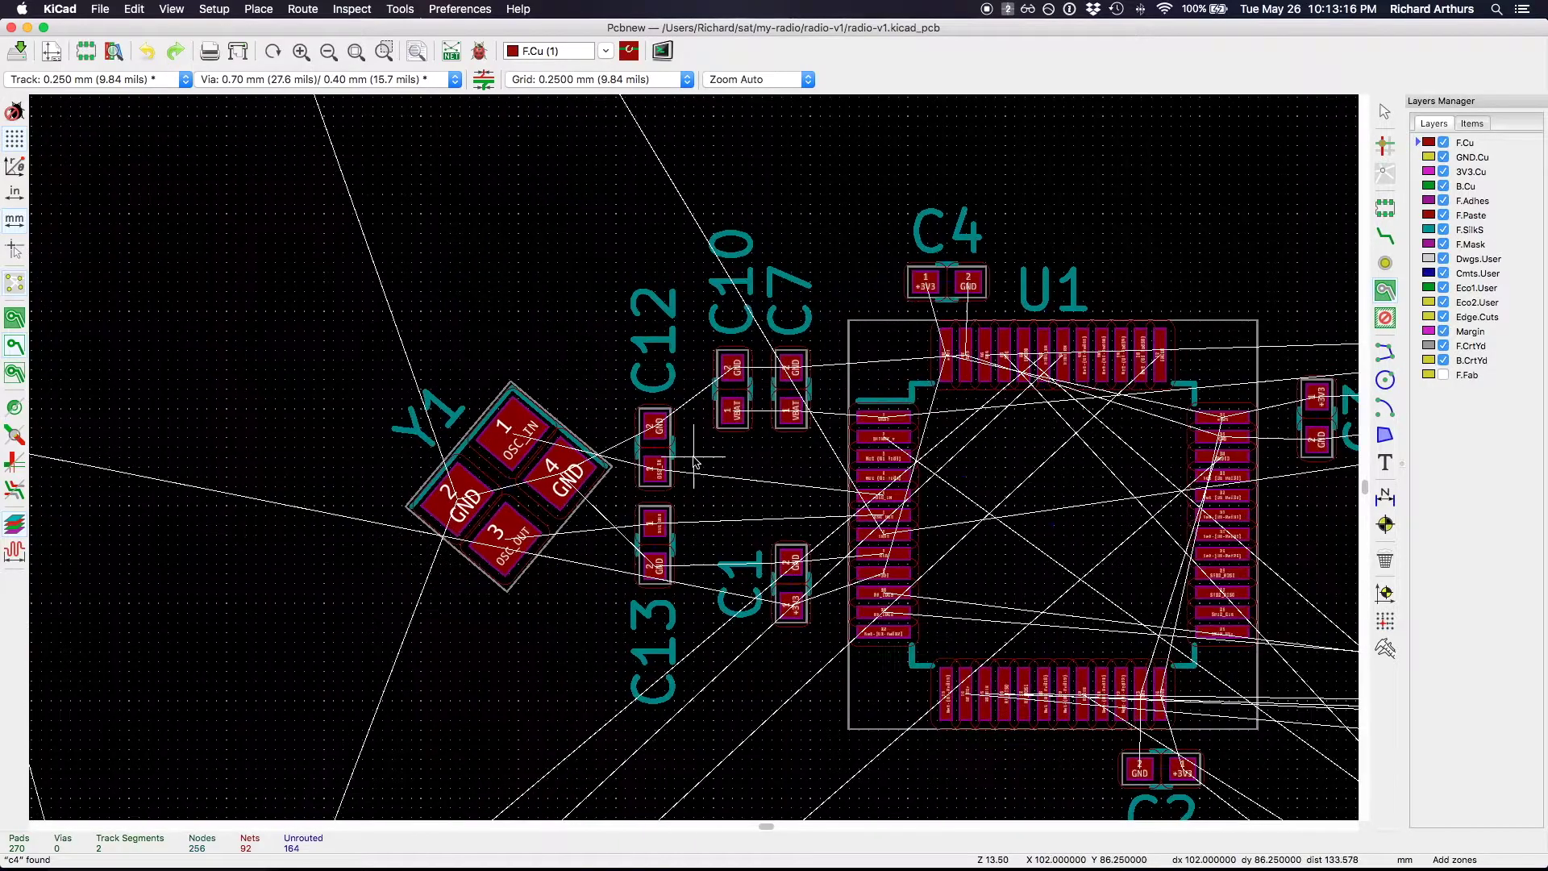
{"action": "scroll", "coordinate": [669, 463], "scroll_direction": "right", "scroll_amount": 2}
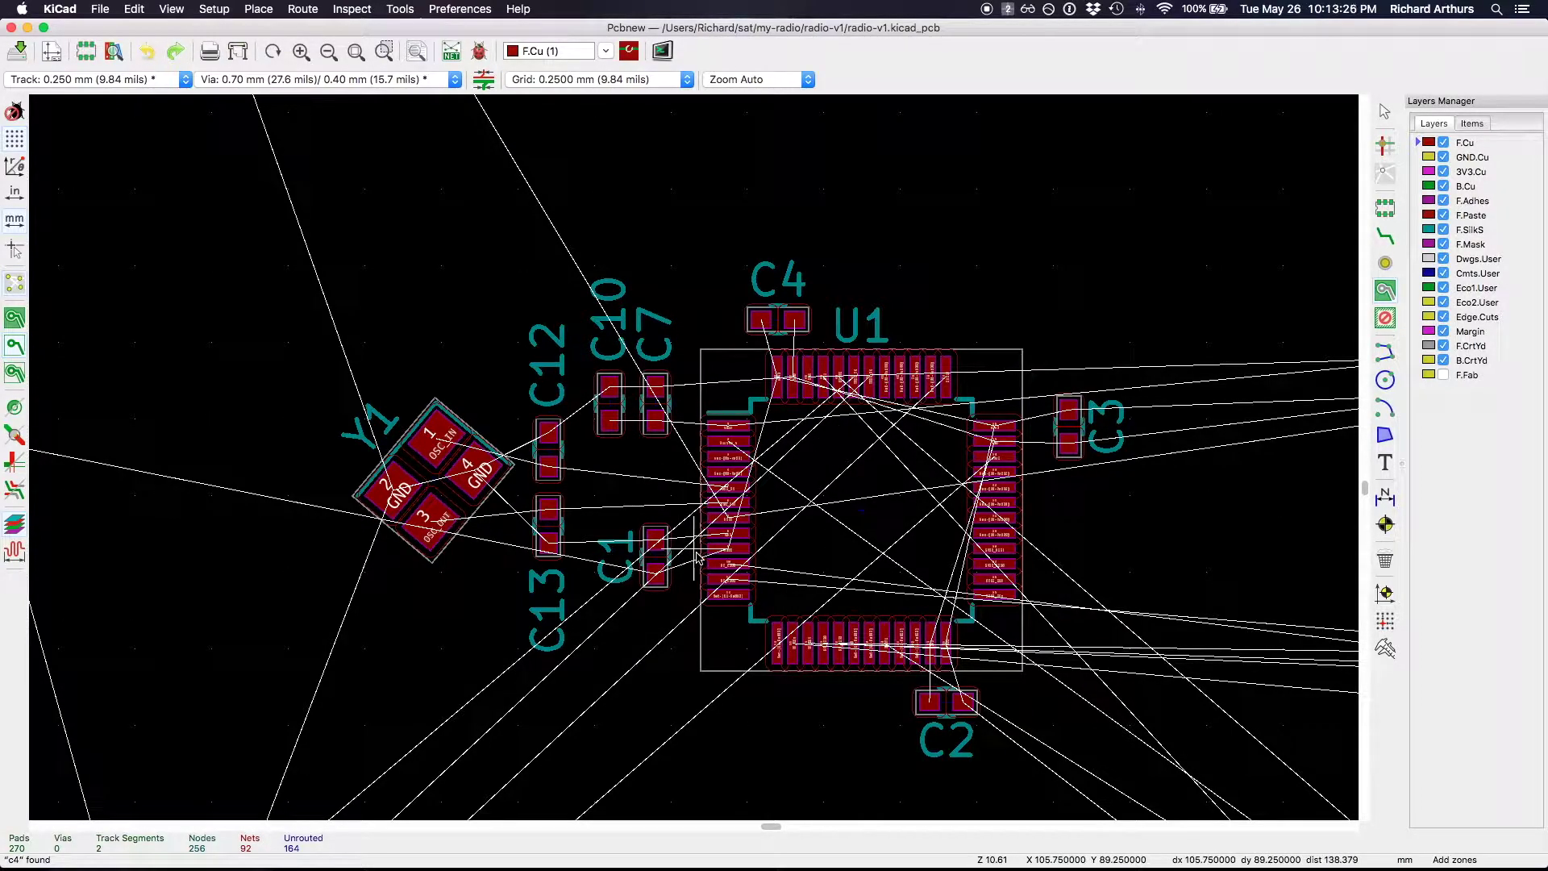
{"action": "scroll", "coordinate": [697, 557], "scroll_direction": "down", "scroll_amount": 3}
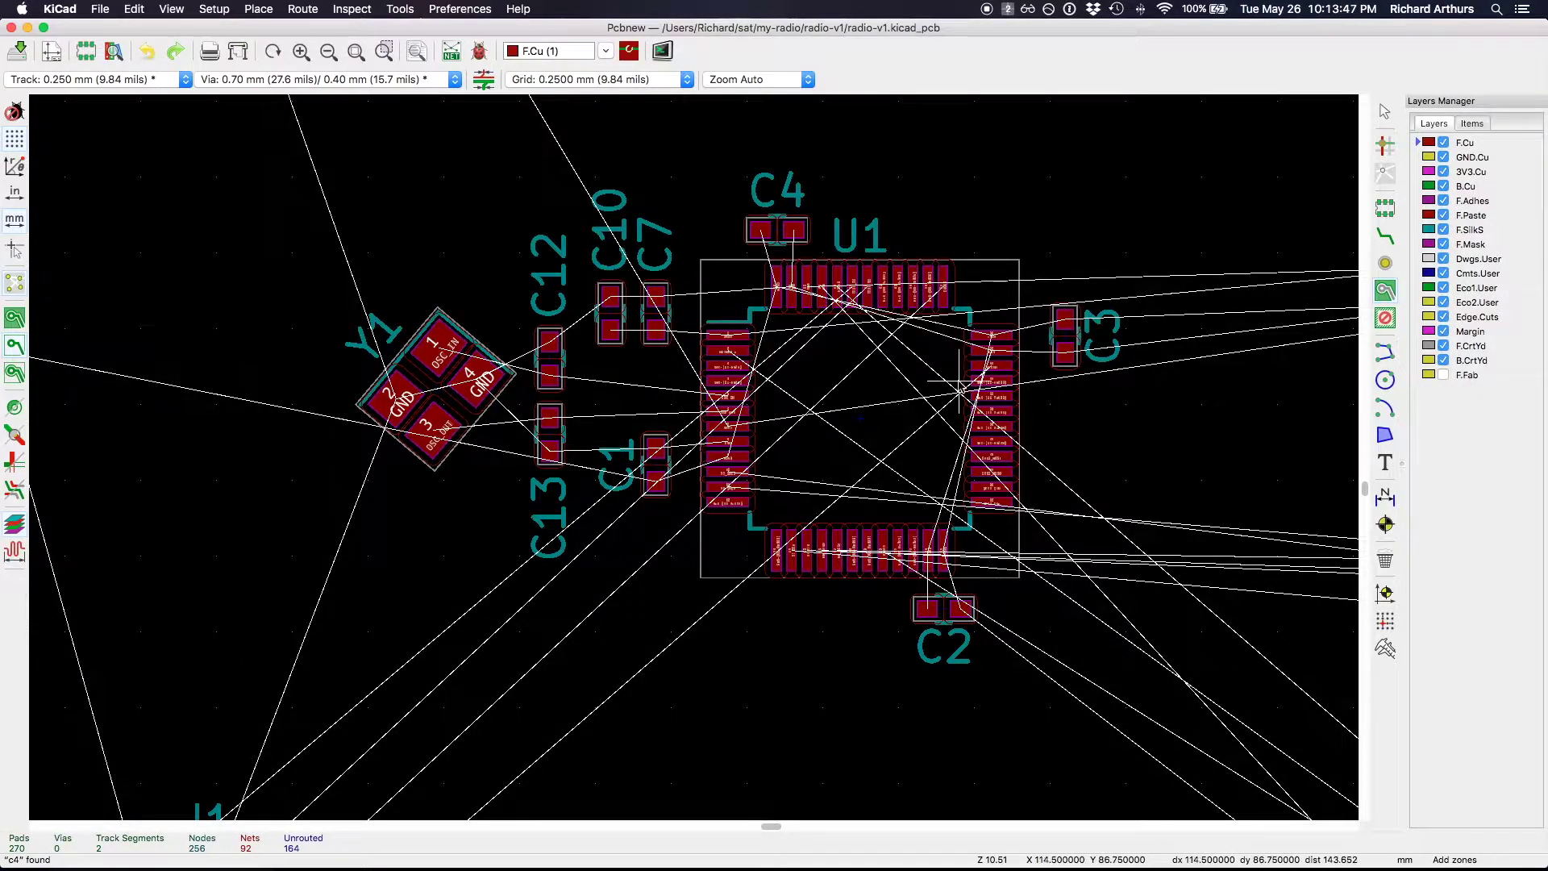
{"action": "key", "text": "F4"}
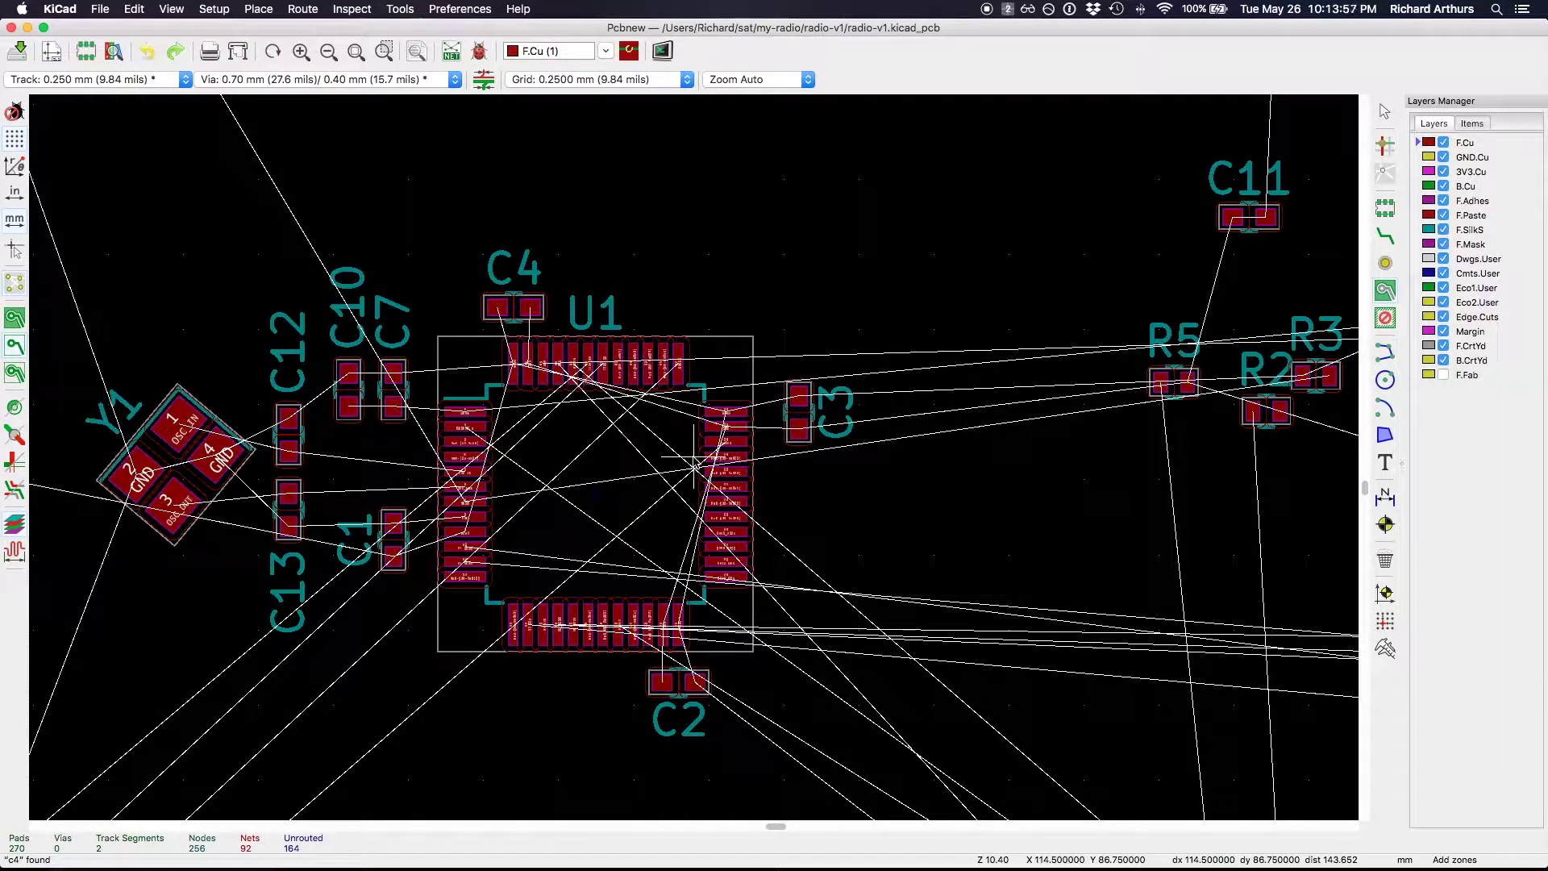
{"action": "scroll", "coordinate": [693, 466], "scroll_direction": "down", "scroll_amount": 3}
{"action": "scroll", "coordinate": [681, 504], "scroll_direction": "up", "scroll_amount": 1}
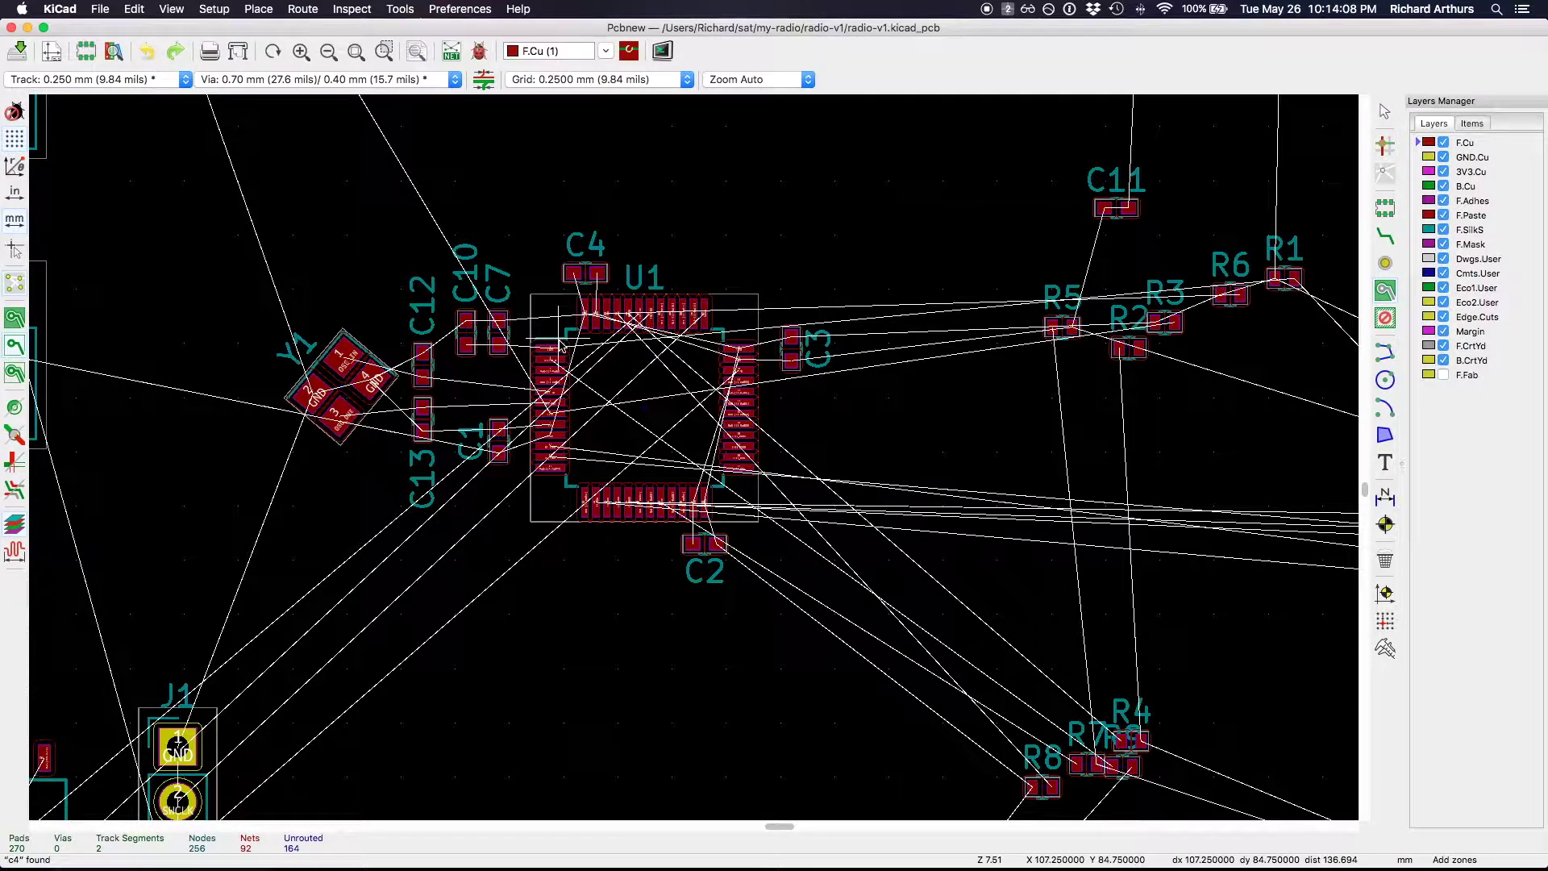
{"action": "left_click", "coordinate": [566, 607]}
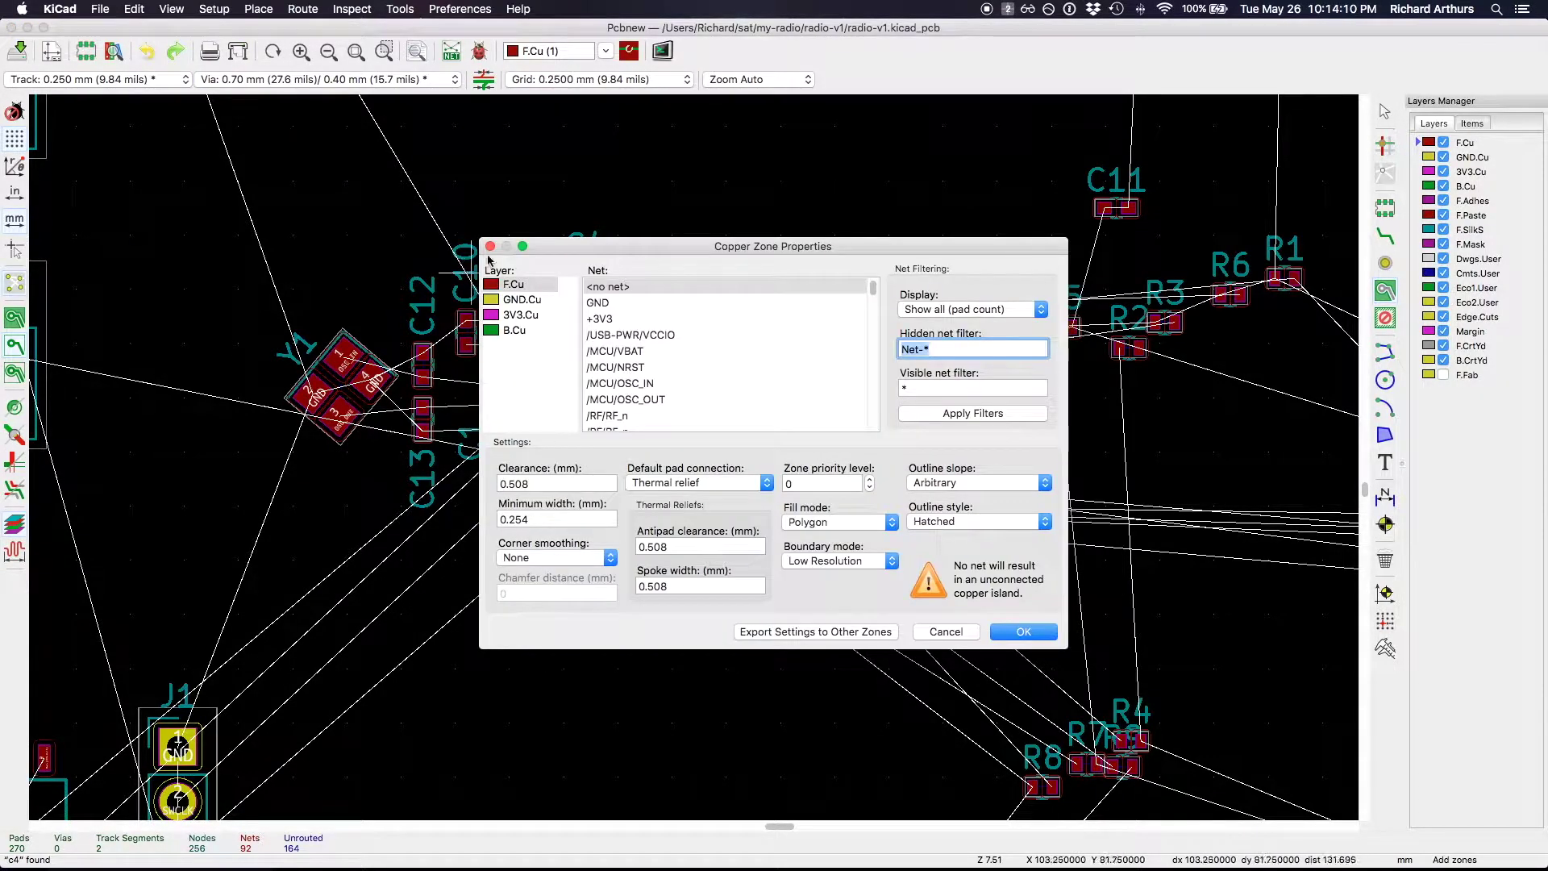
{"action": "left_click", "coordinate": [490, 247]}
{"action": "scroll", "coordinate": [434, 365], "scroll_direction": "down", "scroll_amount": 1}
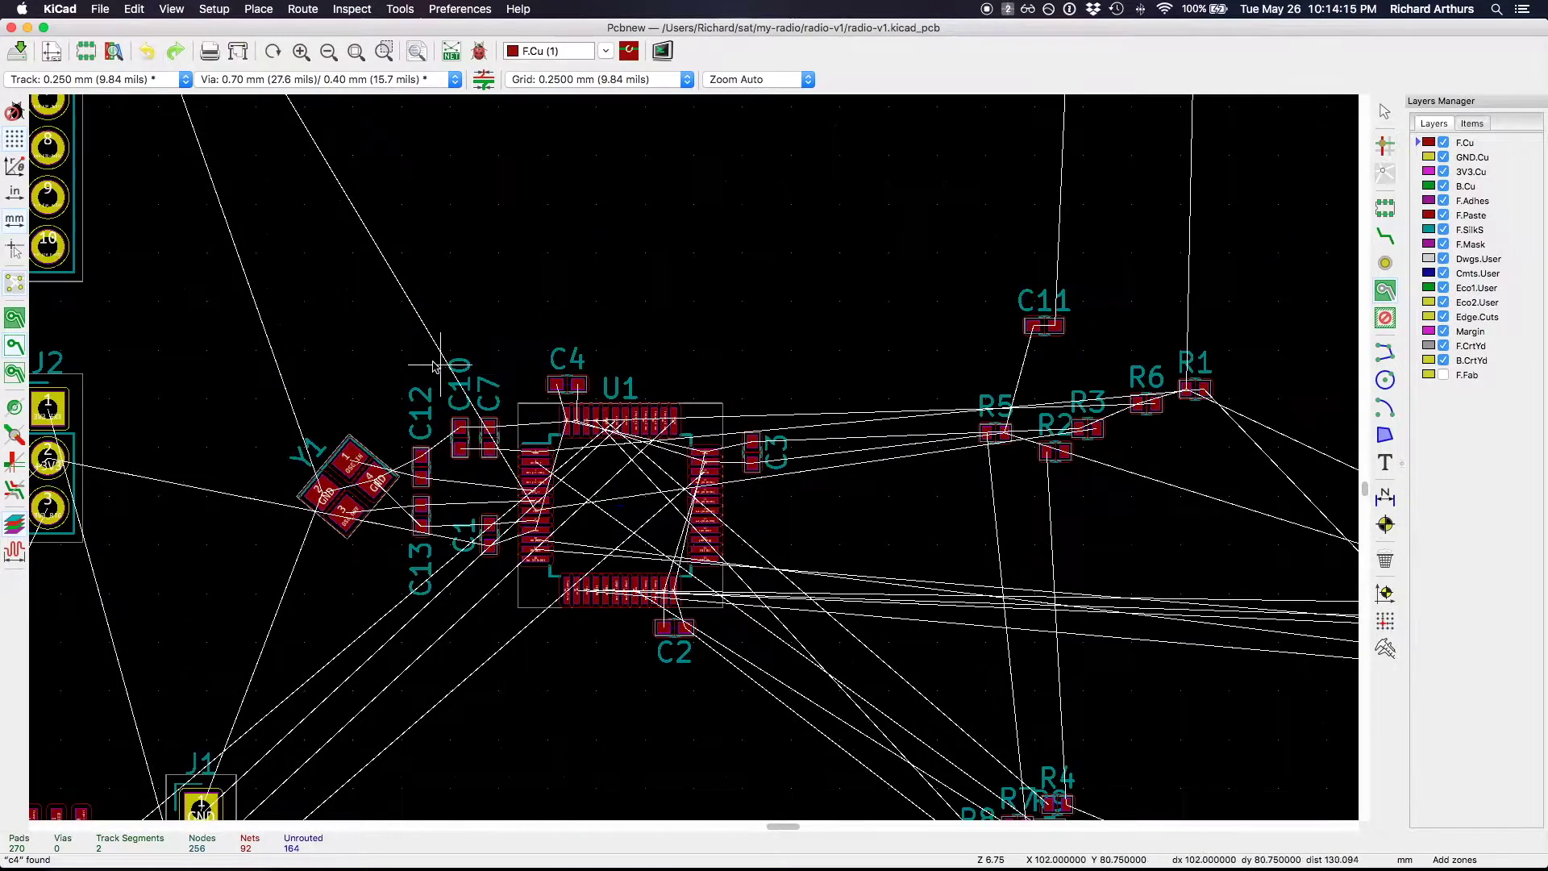
{"action": "left_click", "coordinate": [619, 524]}
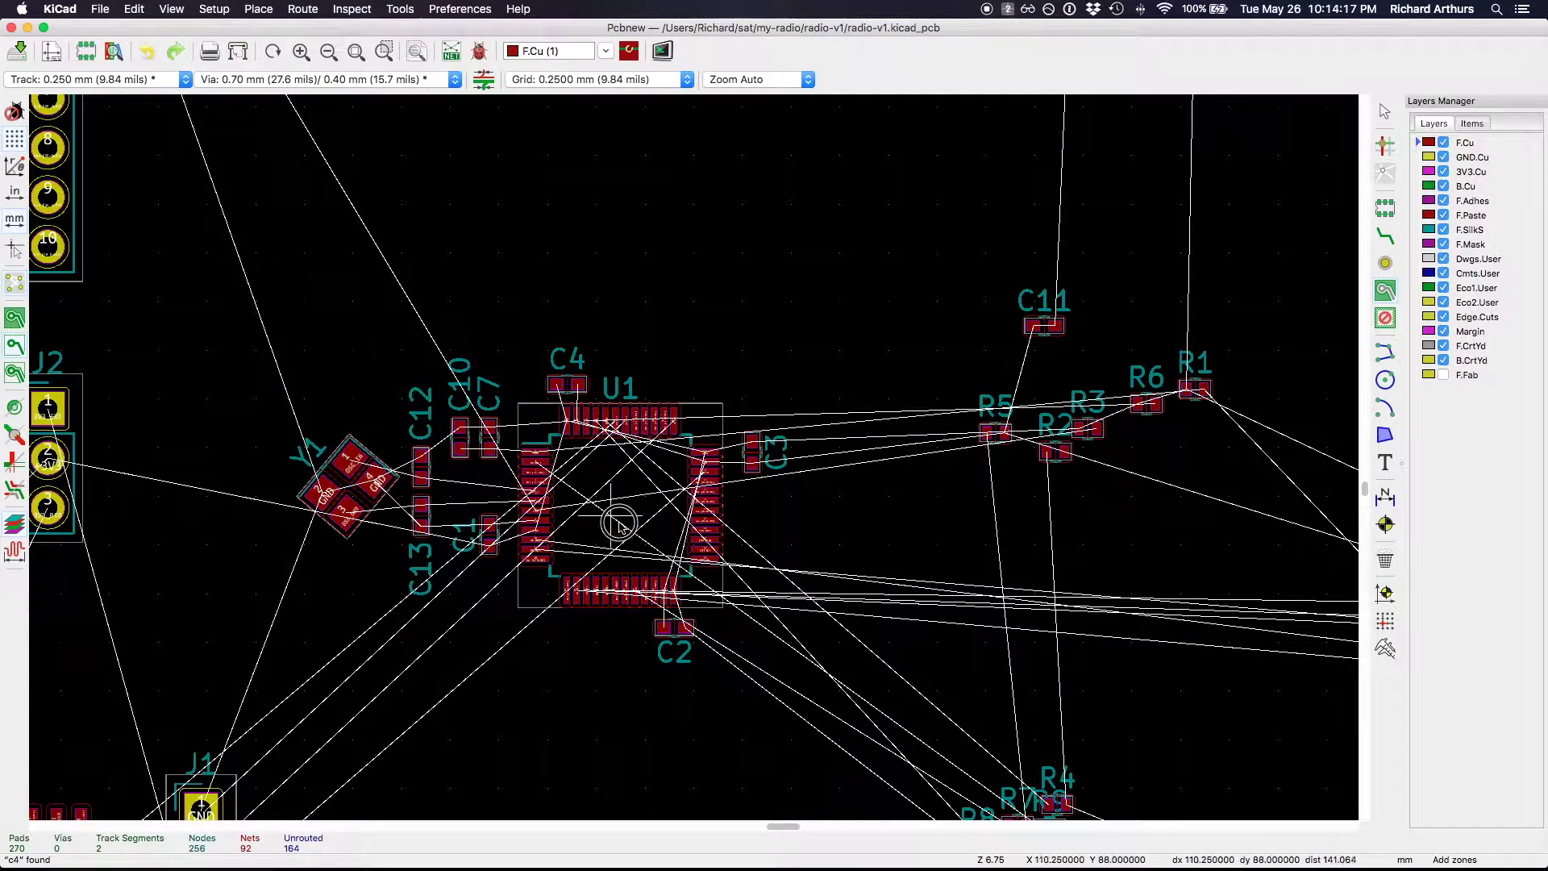
Step: Leave the zone tool, select U1 with crystal Y1 and its surrounding capacitors, and reposition them as one block
{"action": "key", "text": "Escape"}
{"action": "left_click_drag", "start_coordinate": [228, 297], "coordinate": [859, 710]}
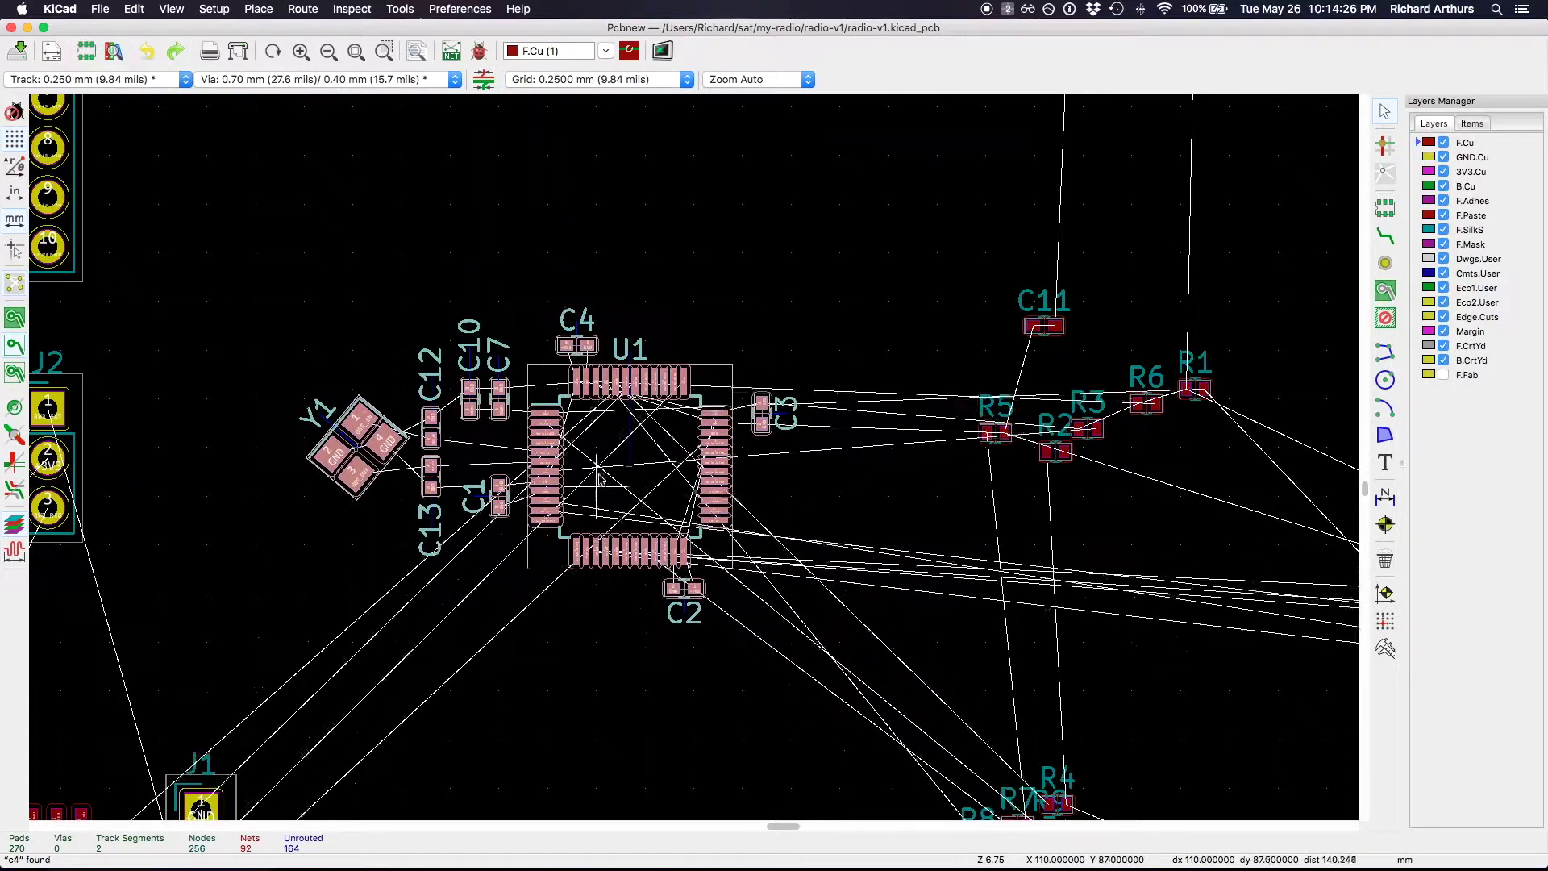
{"action": "left_click", "coordinate": [600, 501]}
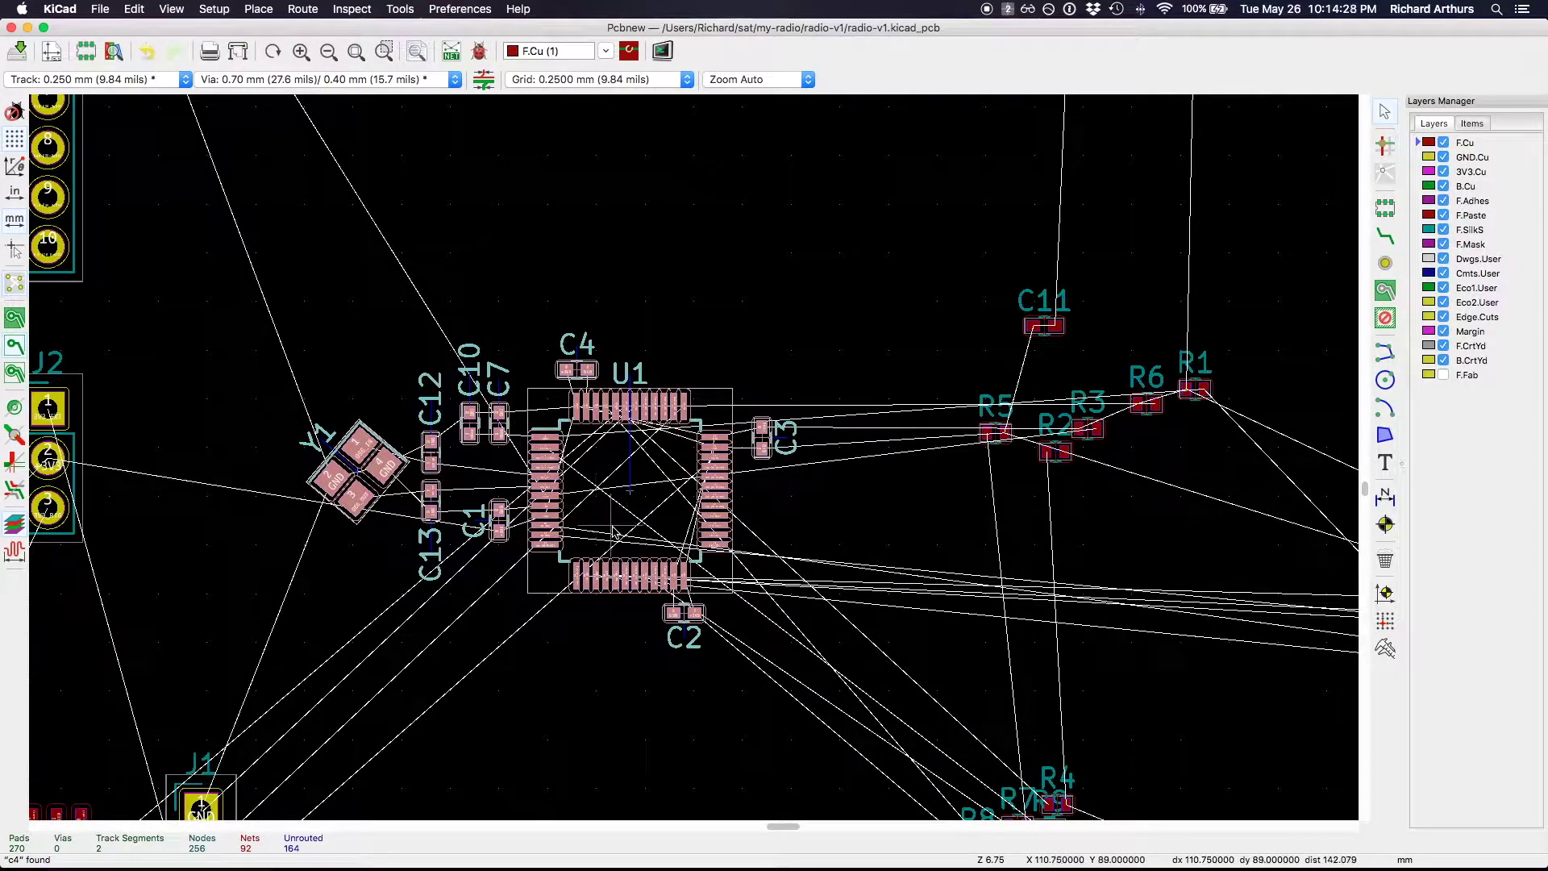
Step: Move the C11, R1, R2, R3, R5 and R6 group up and away from U1, and the R4, R7 and R8 group below U1
{"action": "scroll", "coordinate": [613, 629], "scroll_direction": "down", "scroll_amount": 4}
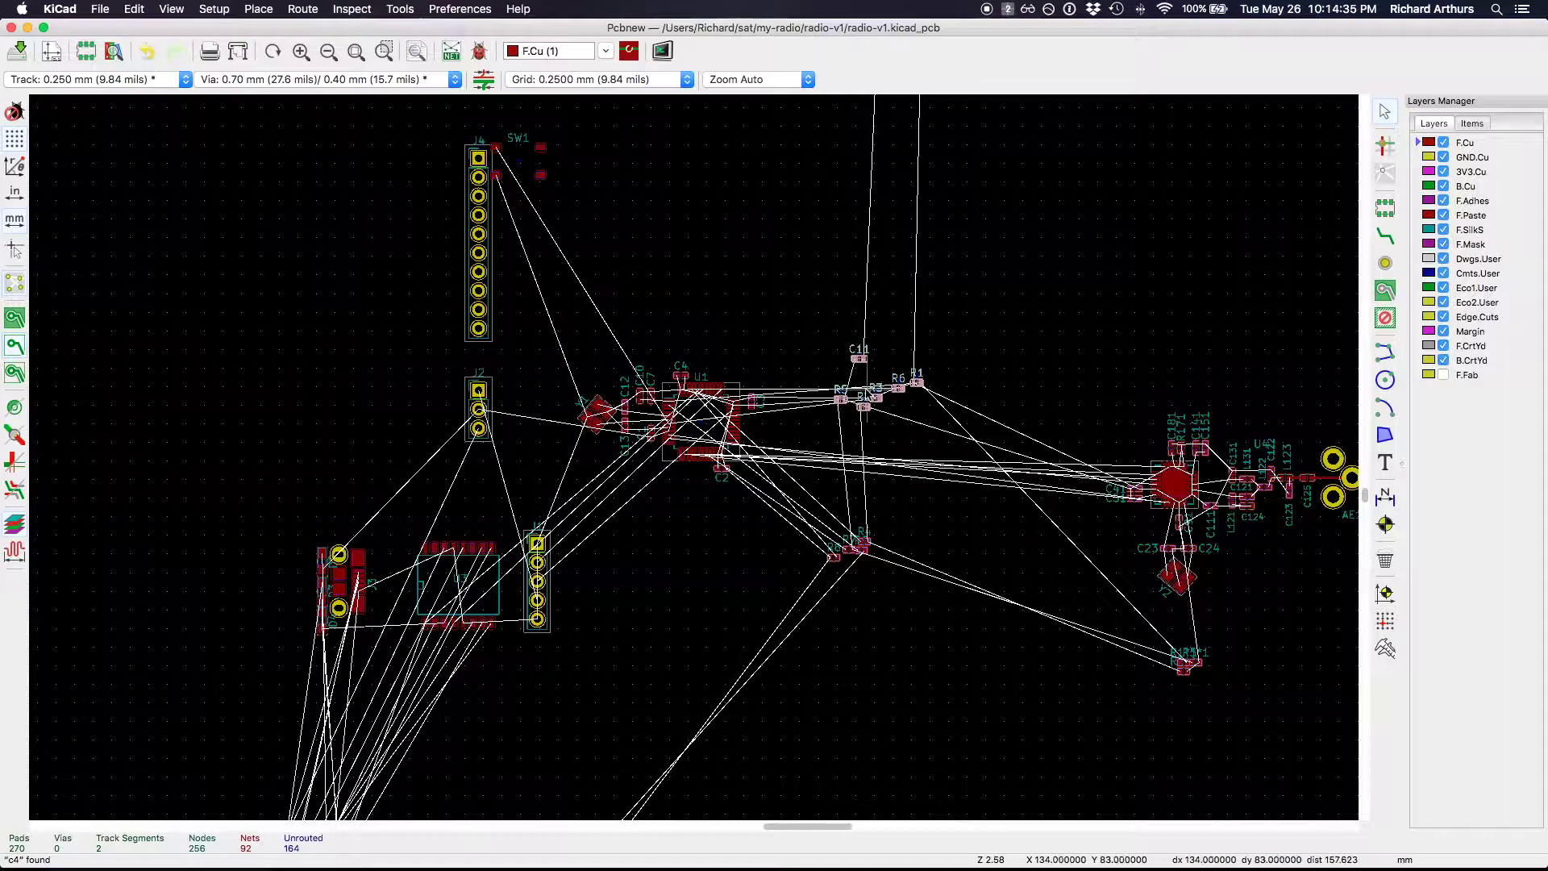
{"action": "left_click_drag", "start_coordinate": [869, 393], "coordinate": [895, 183]}
{"action": "left_click_drag", "start_coordinate": [851, 558], "coordinate": [712, 686]}
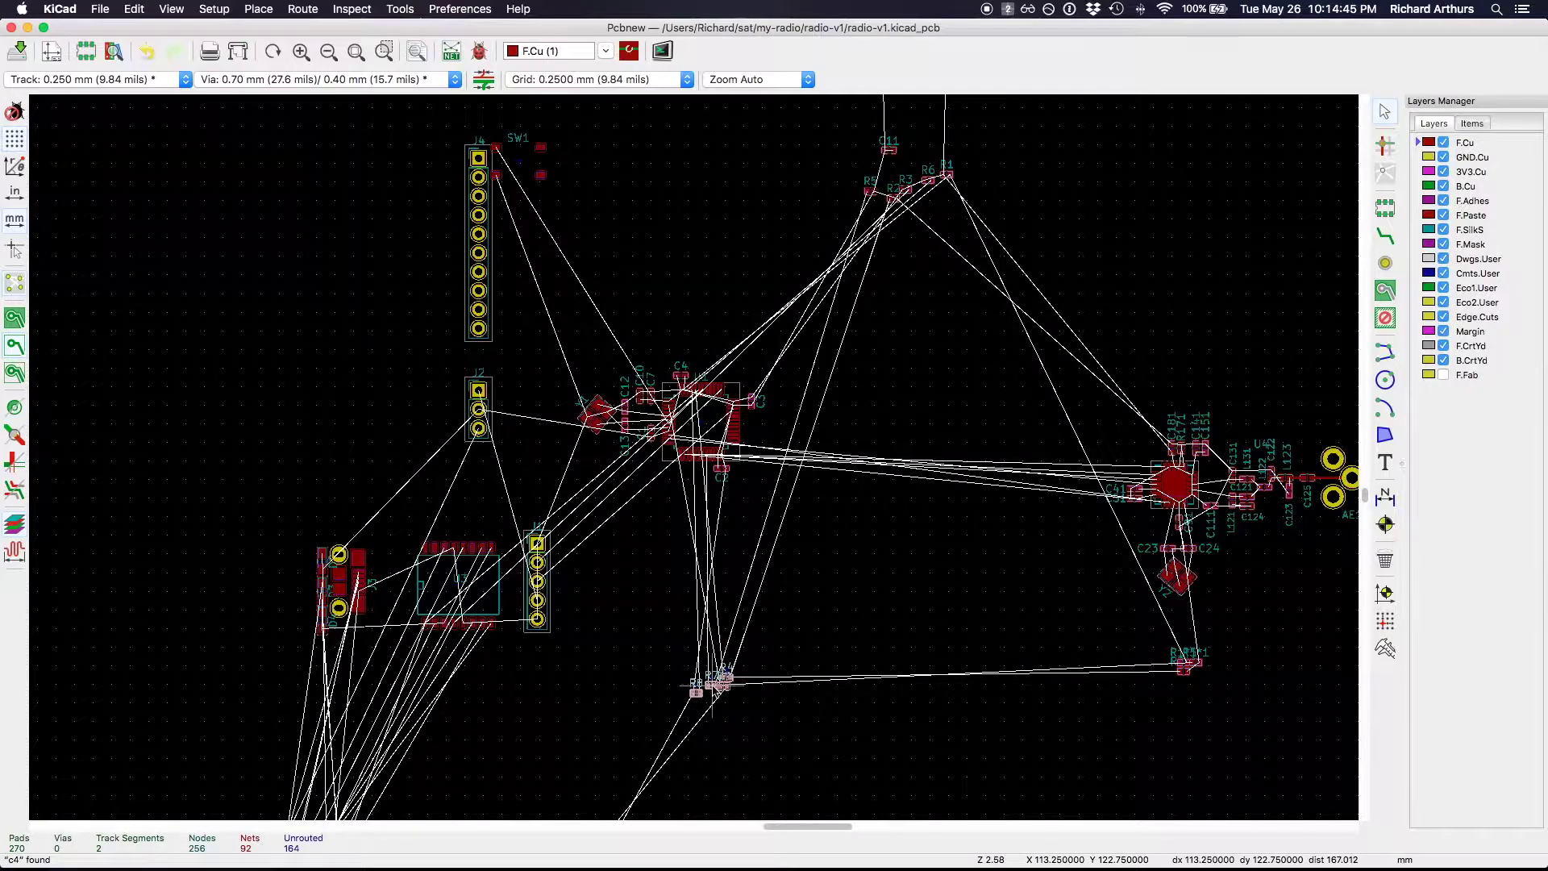
Step: Select U4 with its passives, crystal Y2 and antenna connector AE1, and move them as one block
{"action": "scroll", "coordinate": [1250, 482], "scroll_direction": "up", "scroll_amount": 4}
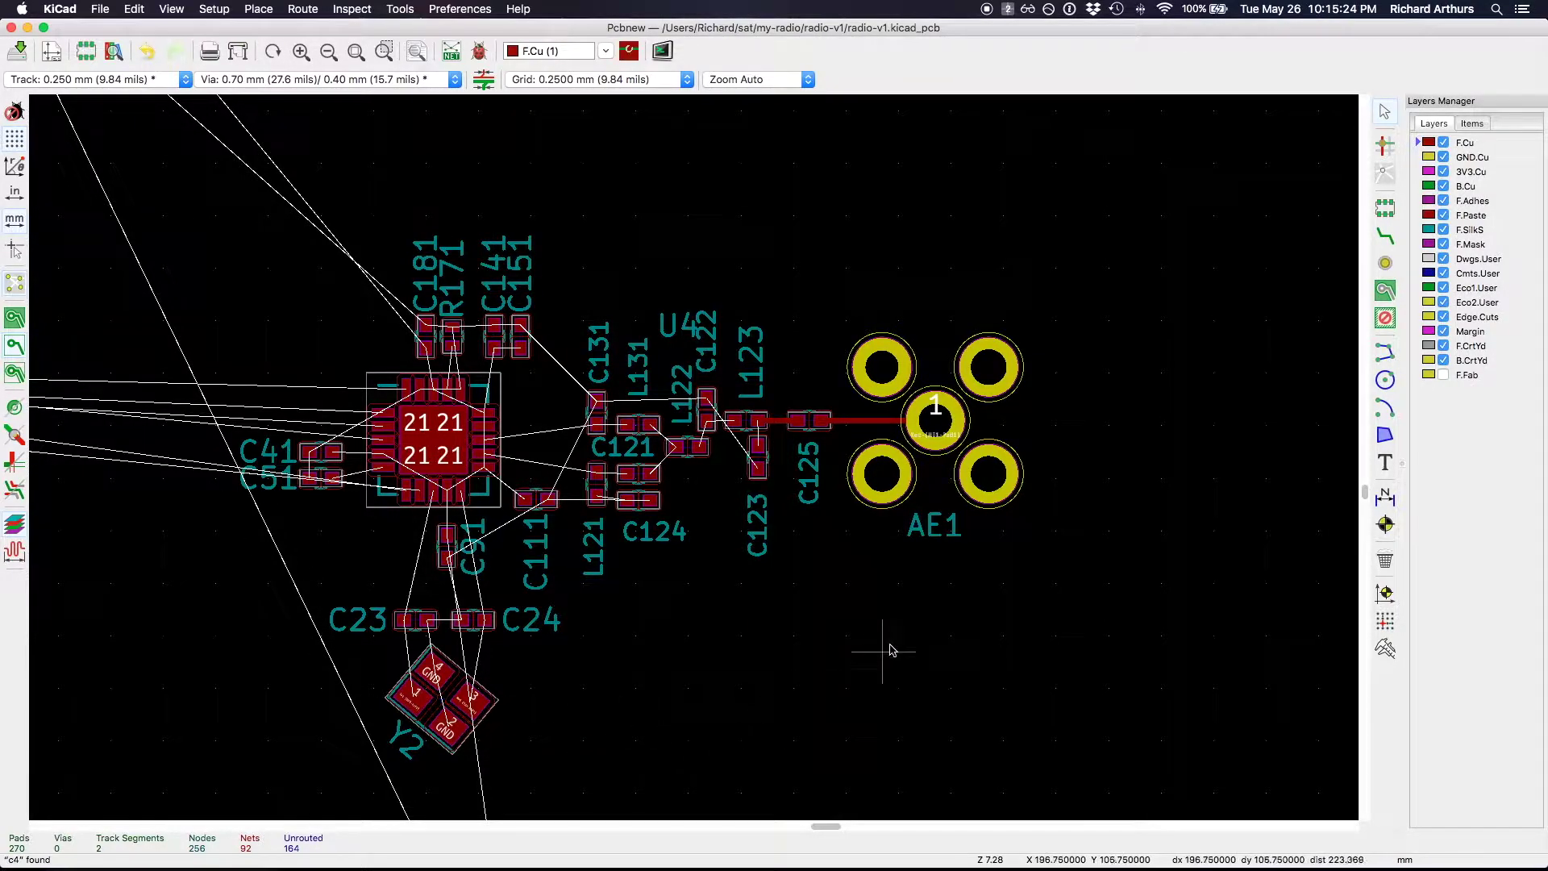
{"action": "left_click", "coordinate": [230, 253]}
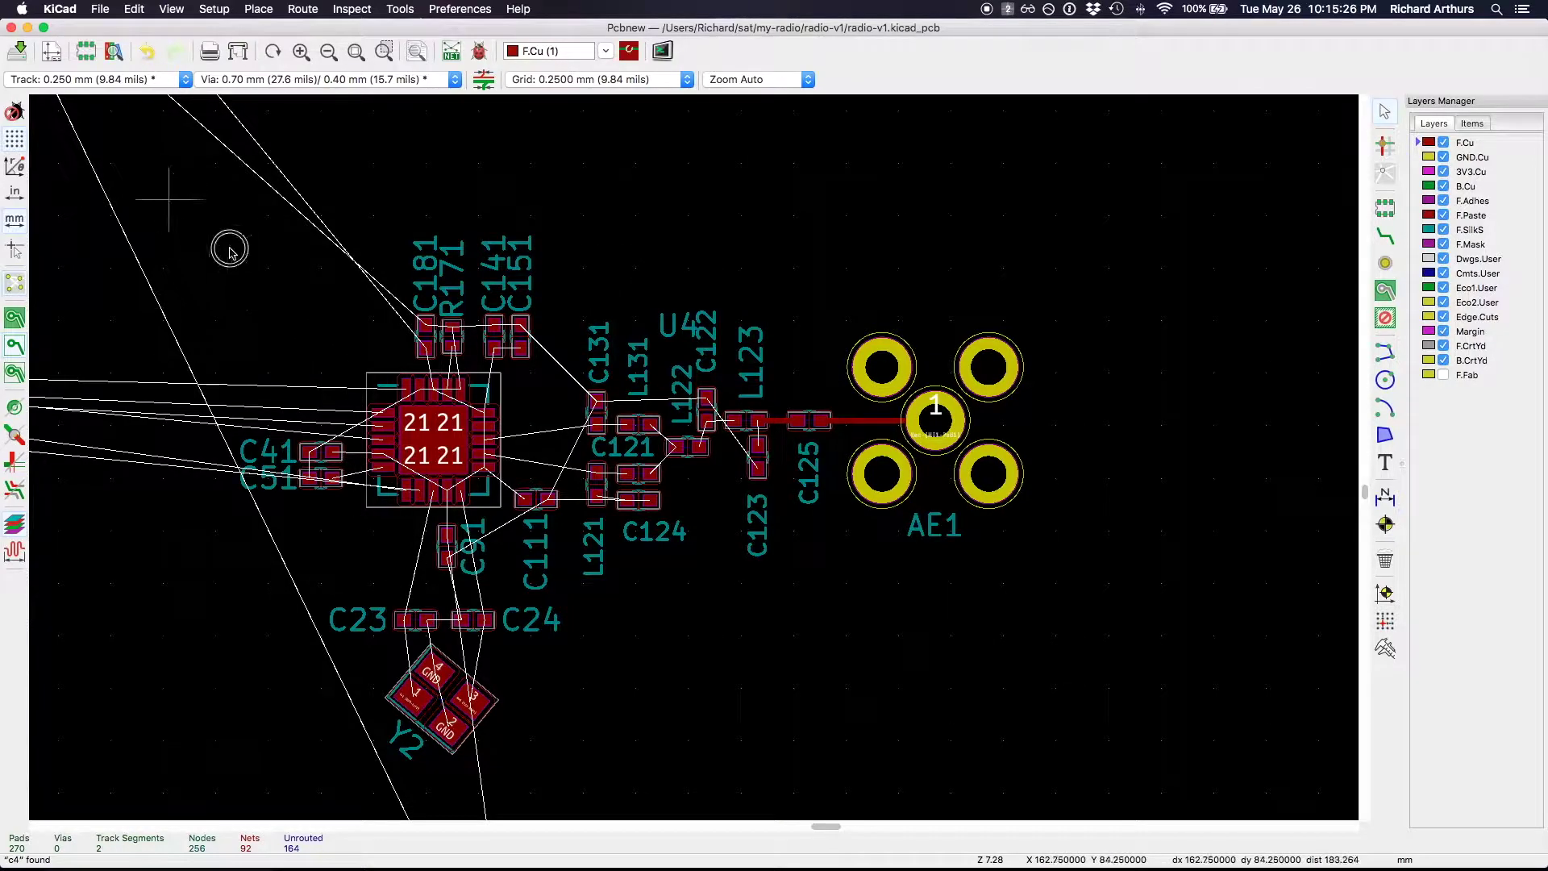
{"action": "left_click_drag", "start_coordinate": [155, 181], "coordinate": [1077, 742]}
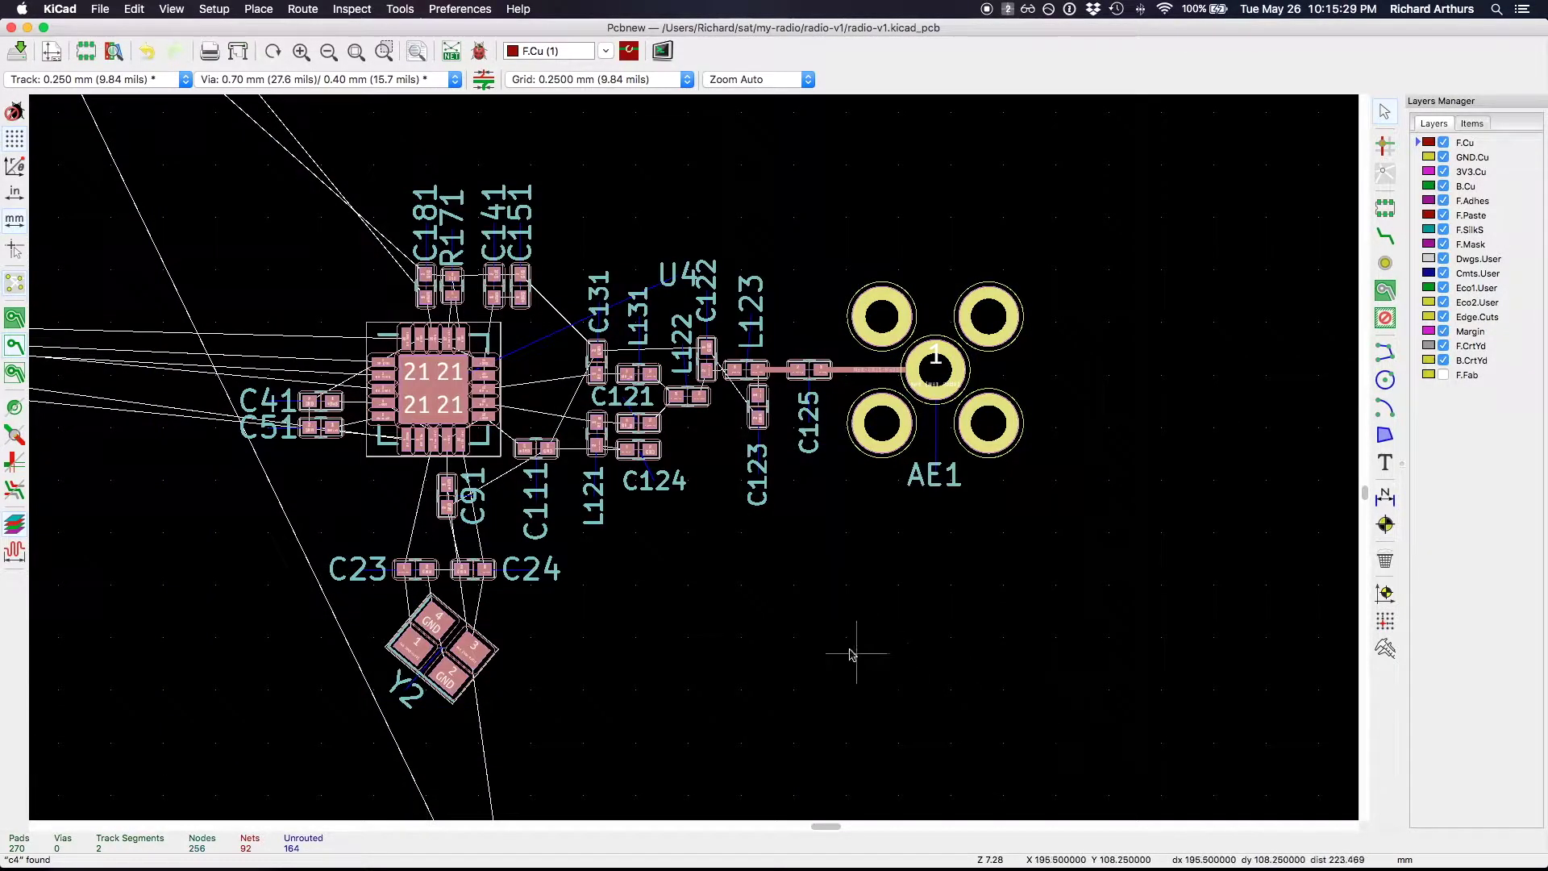
{"action": "left_click", "coordinate": [726, 621]}
Step: Rotate the block of U1, crystal Y1 and its capacitors so Y1 sits below U1, and shift it toward U4
{"action": "scroll", "coordinate": [701, 457], "scroll_direction": "down", "scroll_amount": 3}
{"action": "scroll", "coordinate": [695, 461], "scroll_direction": "down", "scroll_amount": 1}
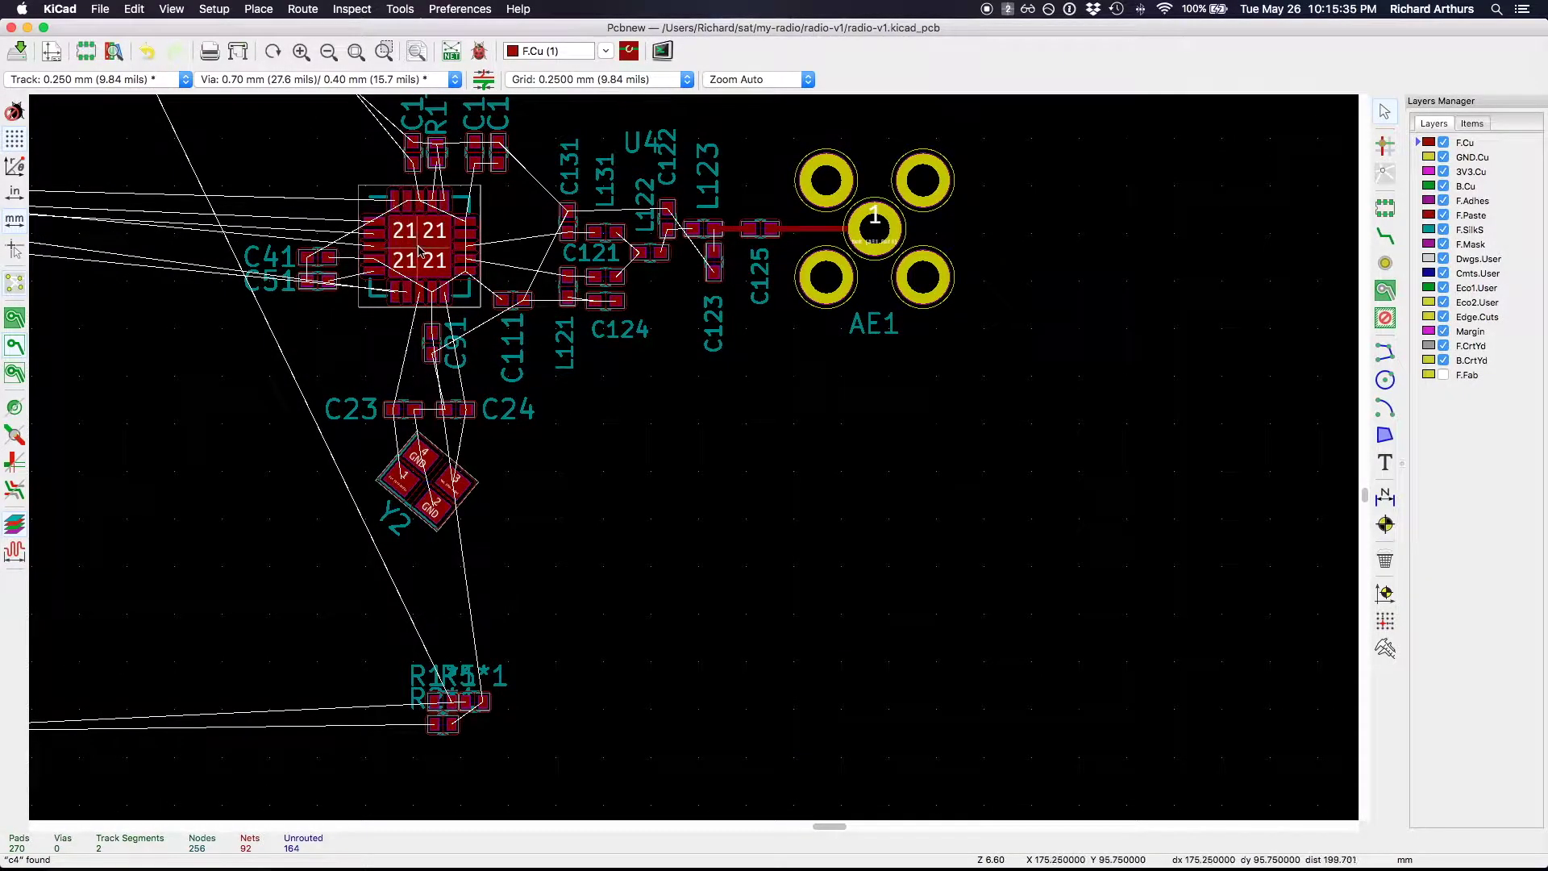
{"action": "scroll", "coordinate": [695, 461], "scroll_direction": "down", "scroll_amount": 10}
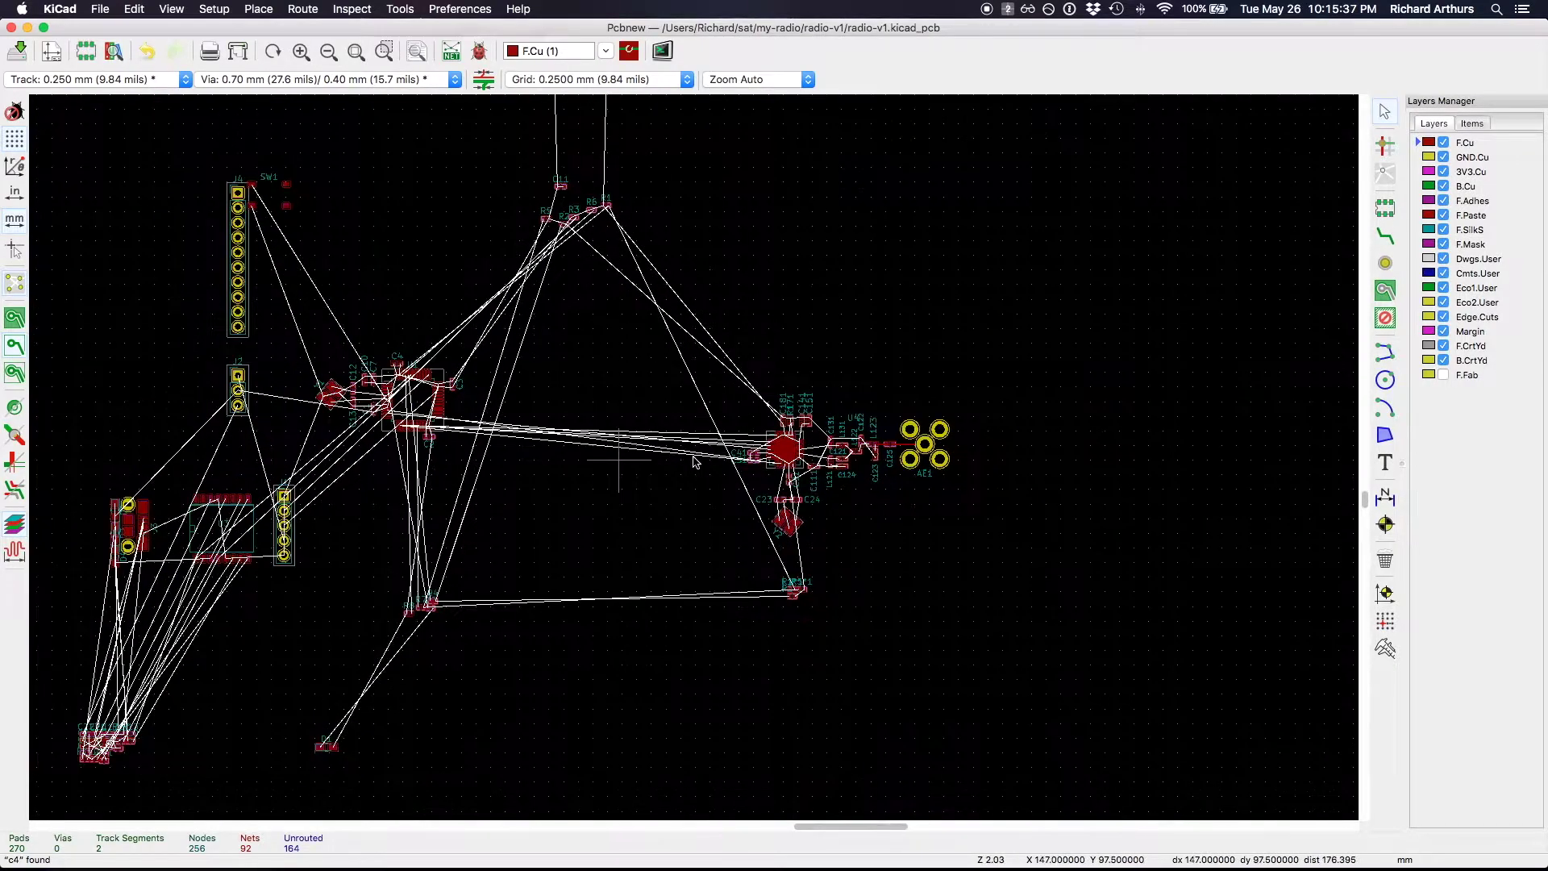
{"action": "scroll", "coordinate": [695, 461], "scroll_direction": "left", "scroll_amount": 5}
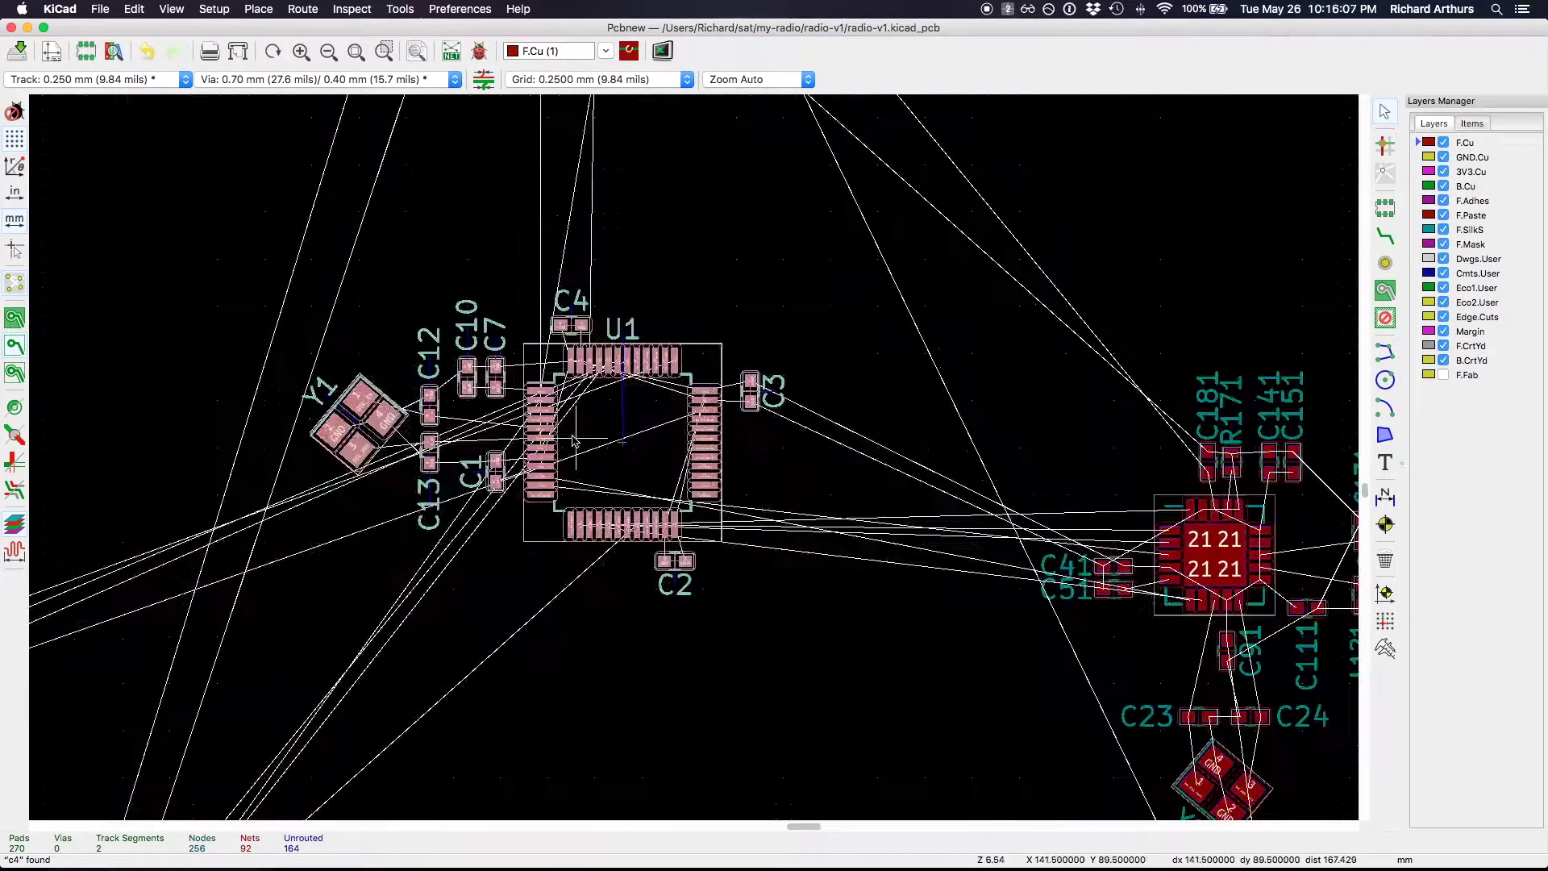
{"action": "scroll", "coordinate": [637, 442], "scroll_direction": "left", "scroll_amount": 3}
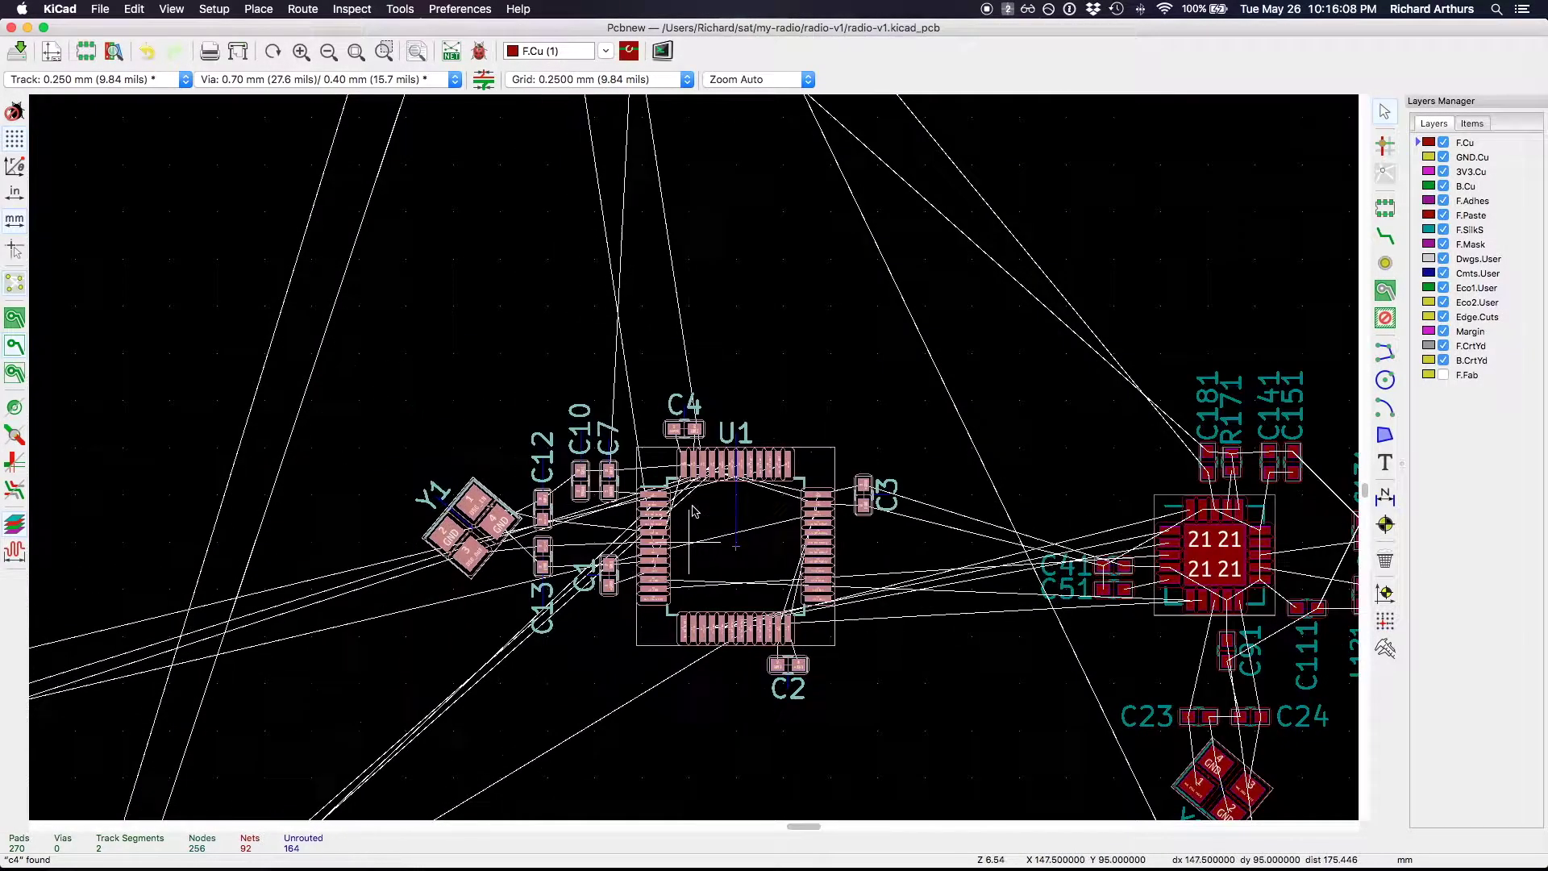
{"action": "left_click_drag", "start_coordinate": [637, 441], "coordinate": [645, 513]}
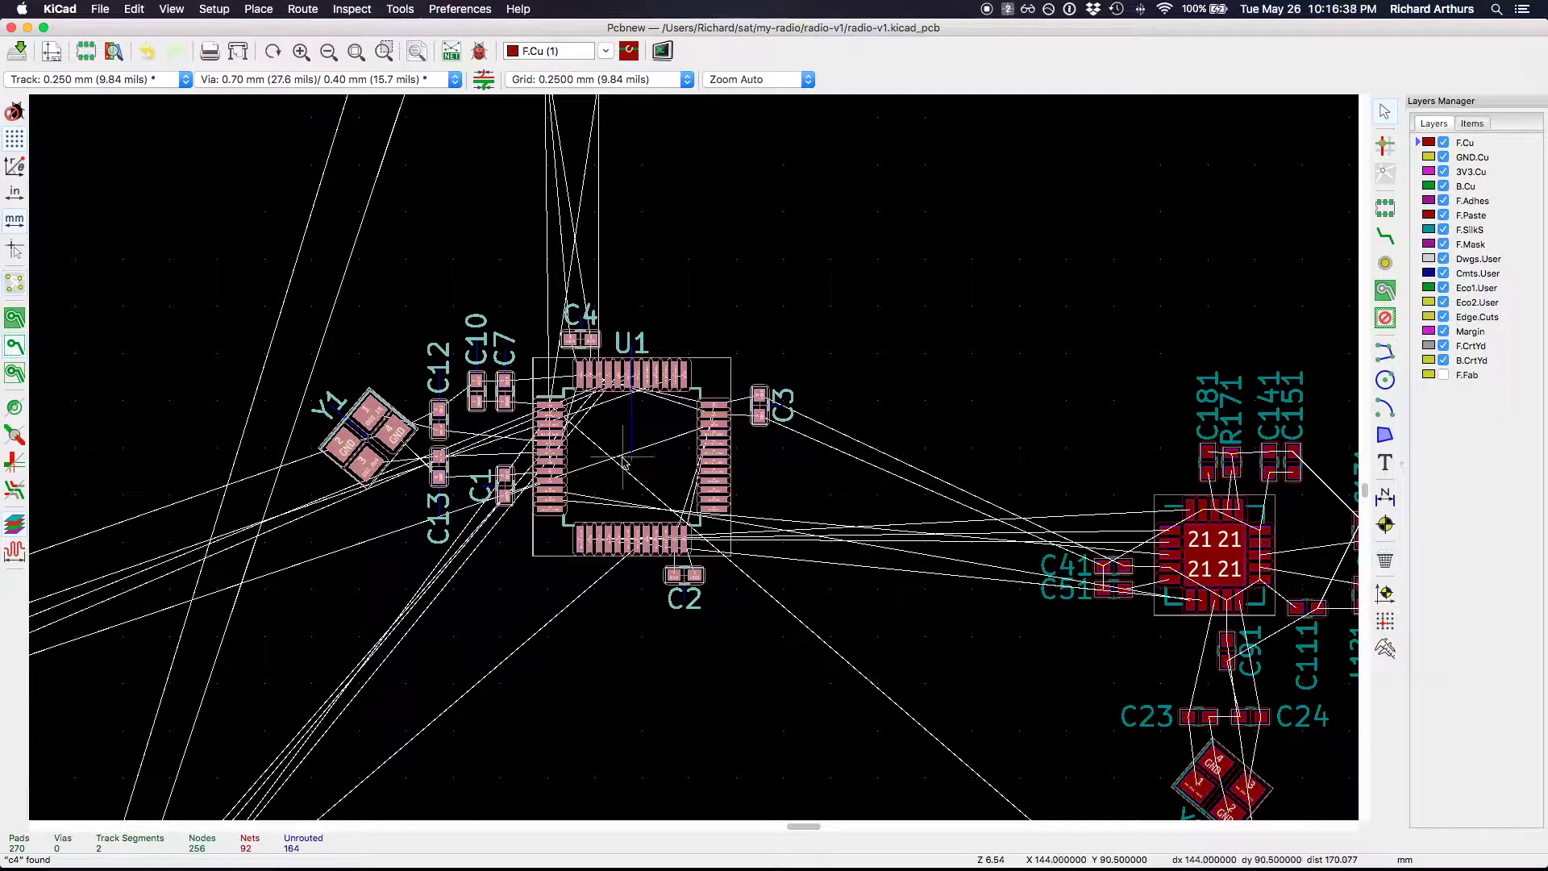
{"action": "key", "text": "r"}
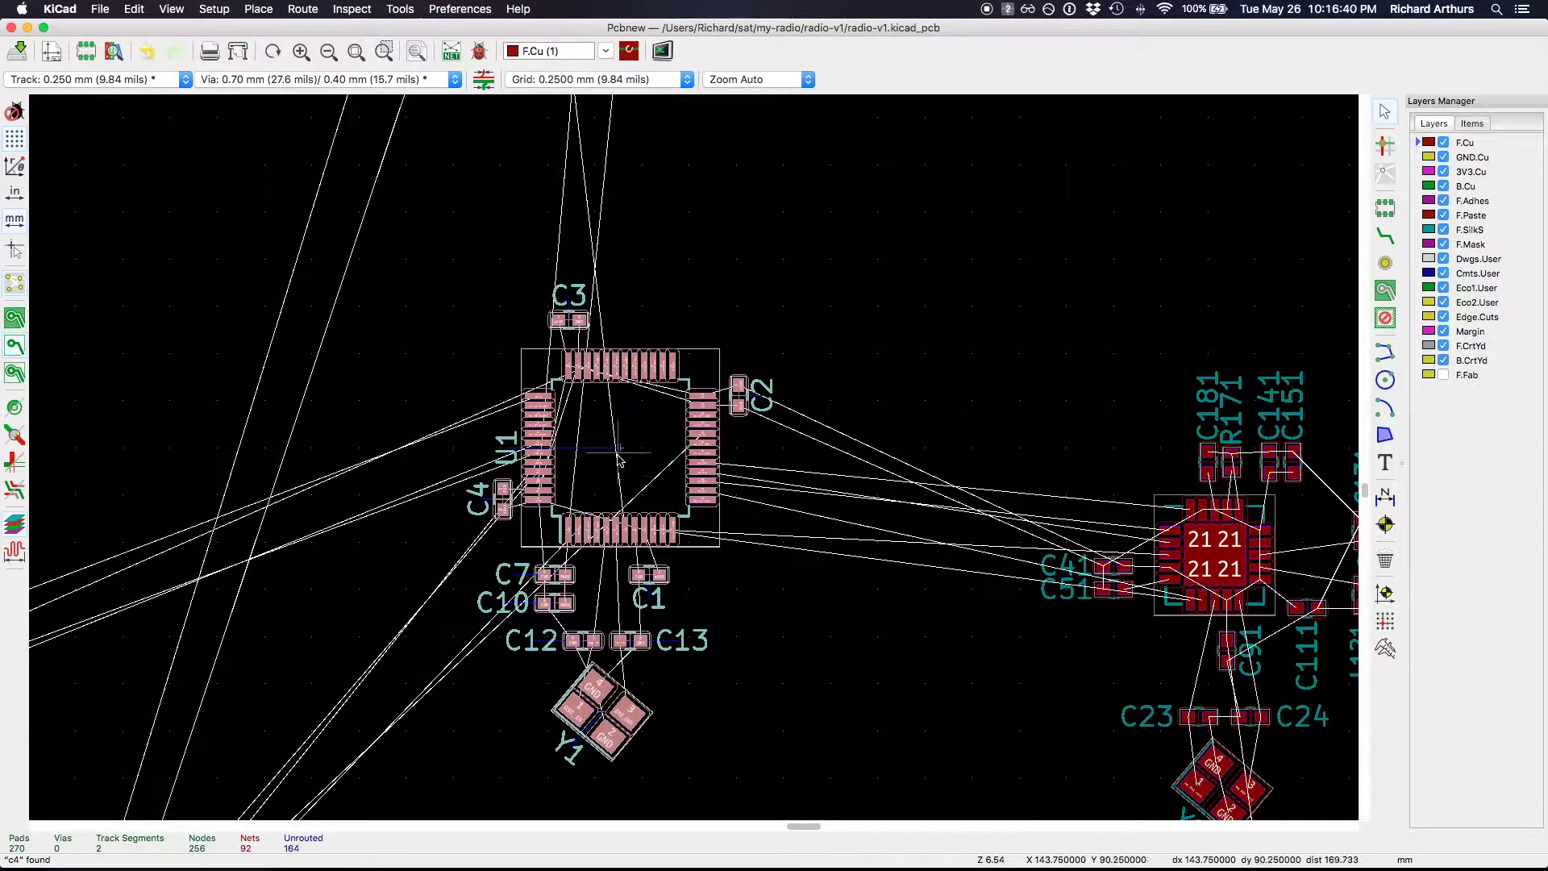
{"action": "left_click_drag", "start_coordinate": [616, 458], "coordinate": [717, 493]}
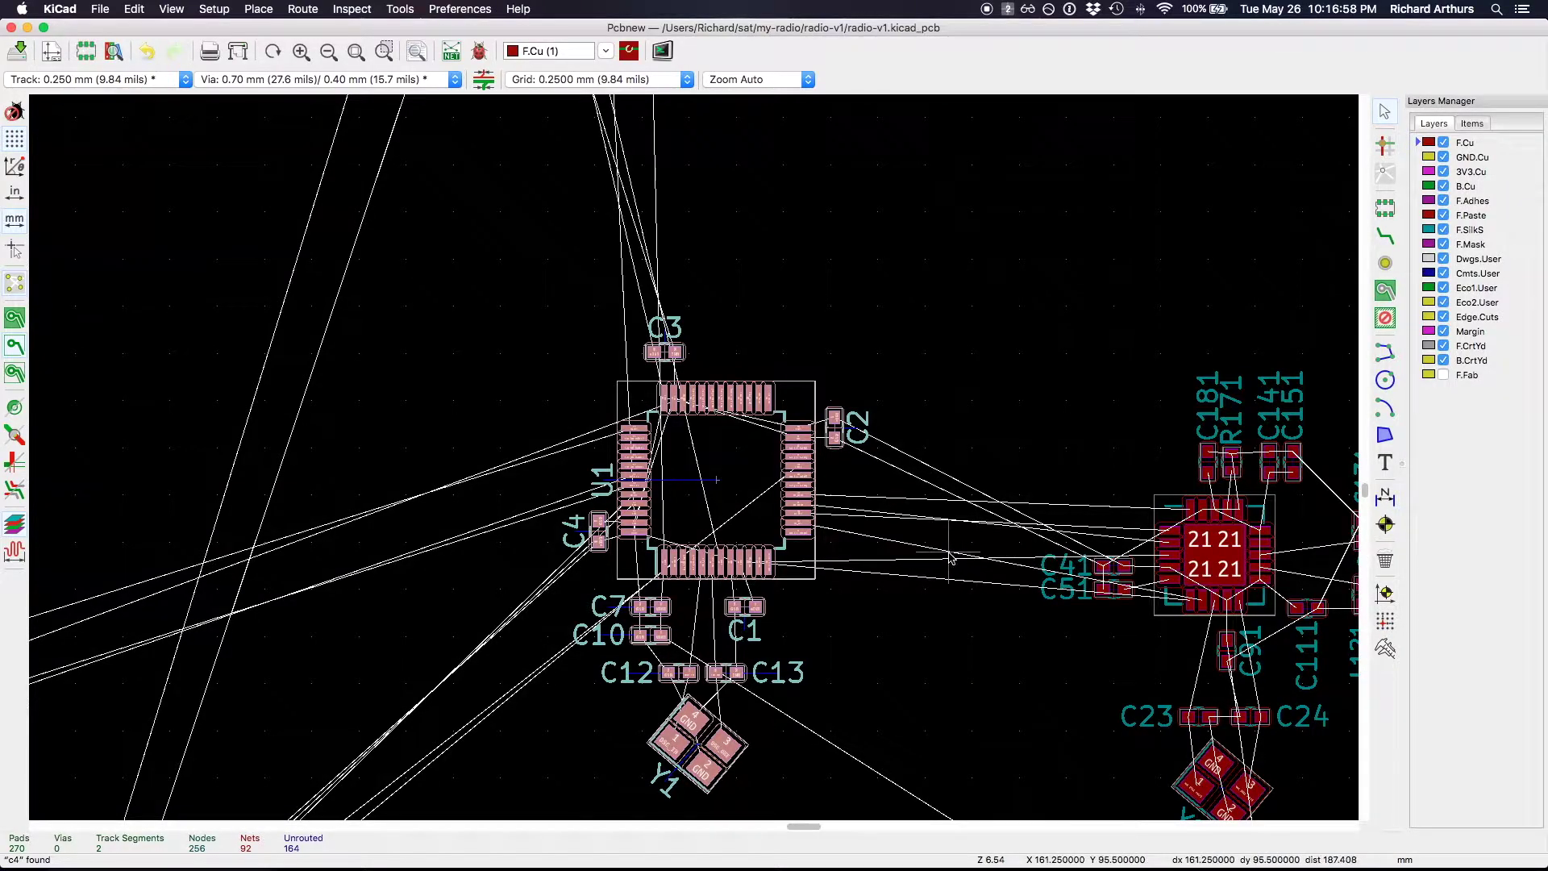
Step: Try the U1 block turned so crystal Y1 faces U4, and compare how U1's RF nets run to U4
{"action": "scroll", "coordinate": [693, 456], "scroll_direction": "up", "scroll_amount": 6}
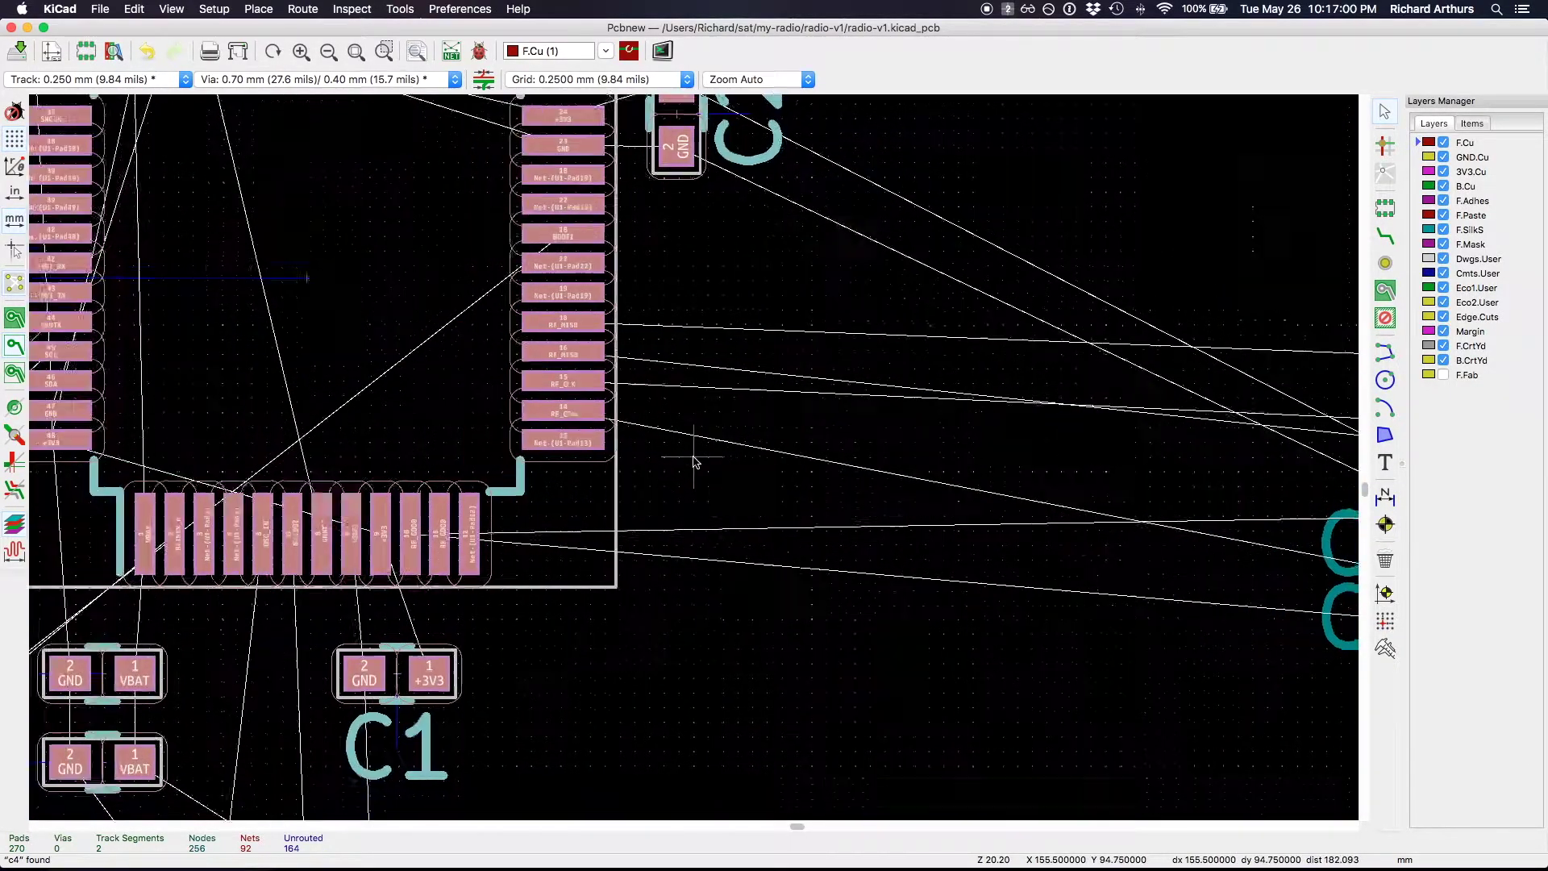
{"action": "scroll", "coordinate": [695, 461], "scroll_direction": "up", "scroll_amount": 1}
{"action": "scroll", "coordinate": [695, 458], "scroll_direction": "down", "scroll_amount": 1}
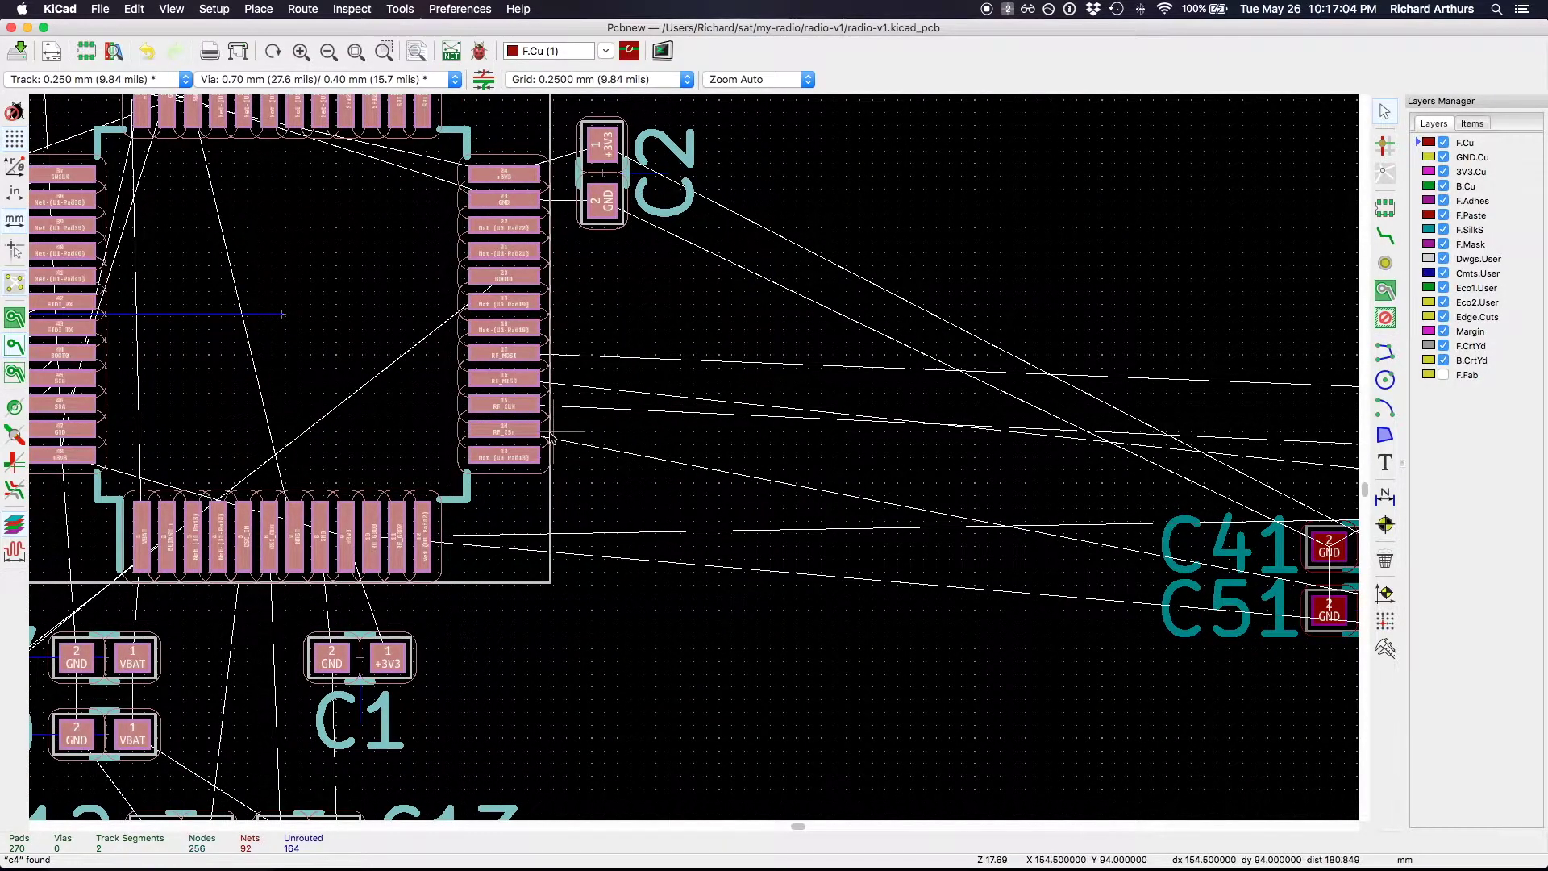
{"action": "scroll", "coordinate": [565, 436], "scroll_direction": "down", "scroll_amount": 3}
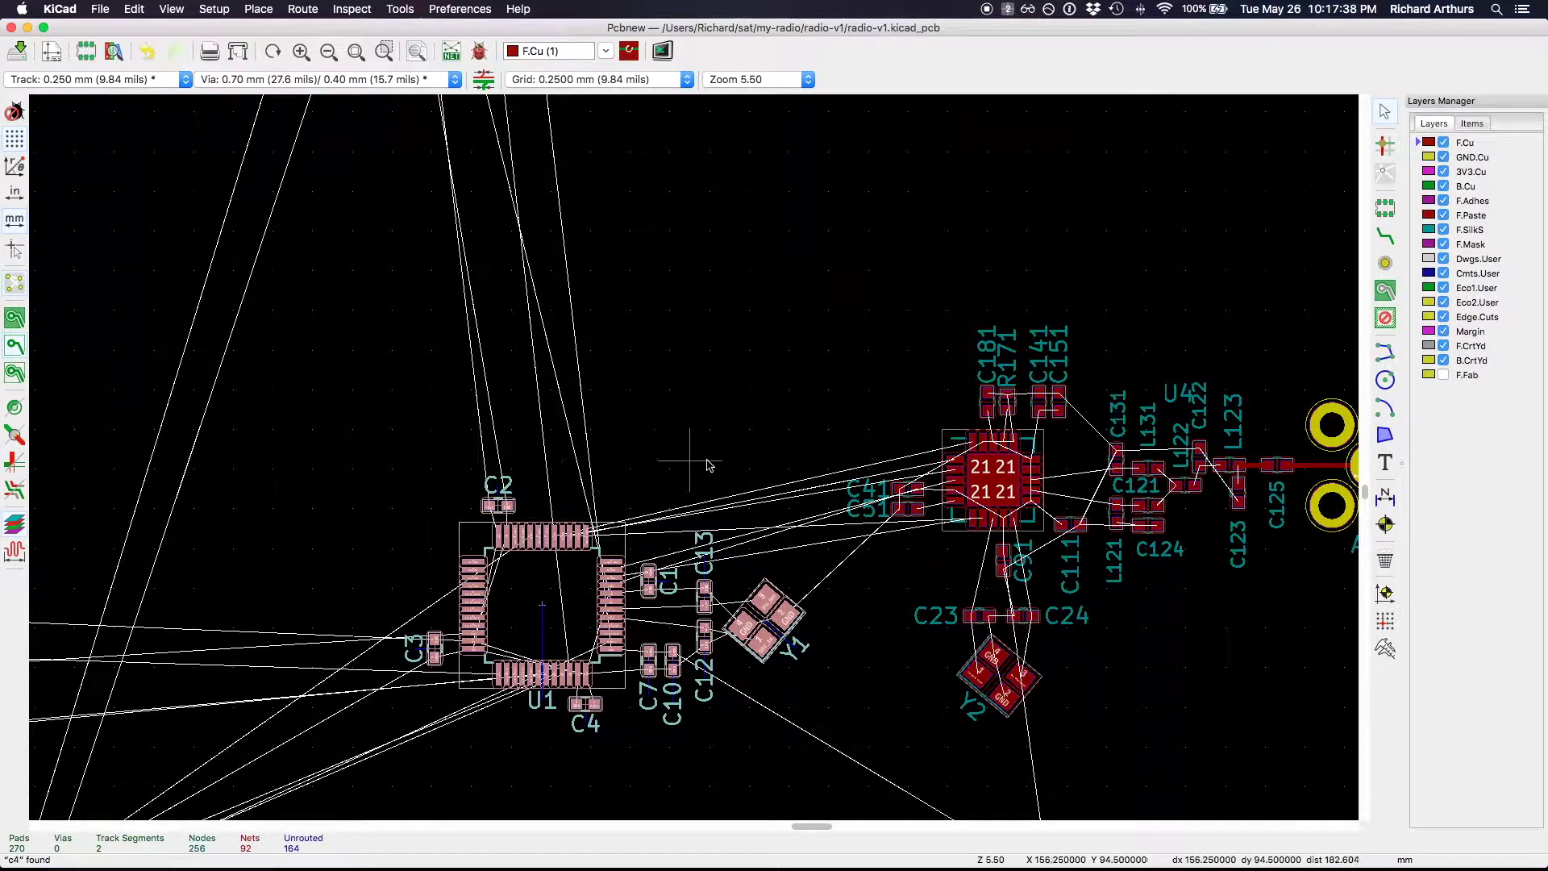
{"action": "scroll", "coordinate": [973, 466], "scroll_direction": "up", "scroll_amount": 1}
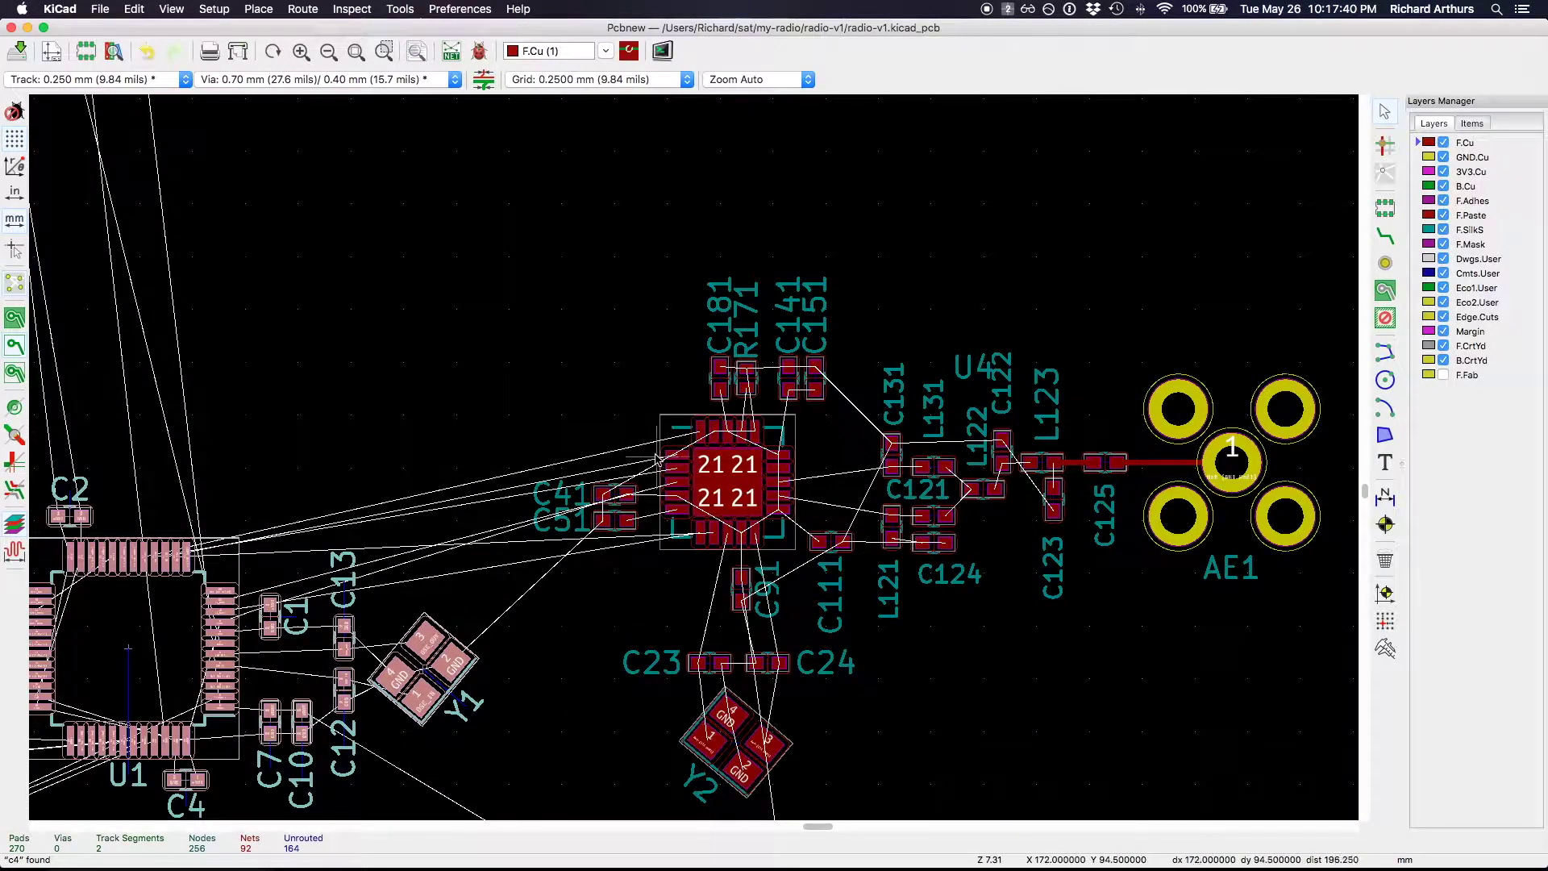
{"action": "key", "text": "F4"}
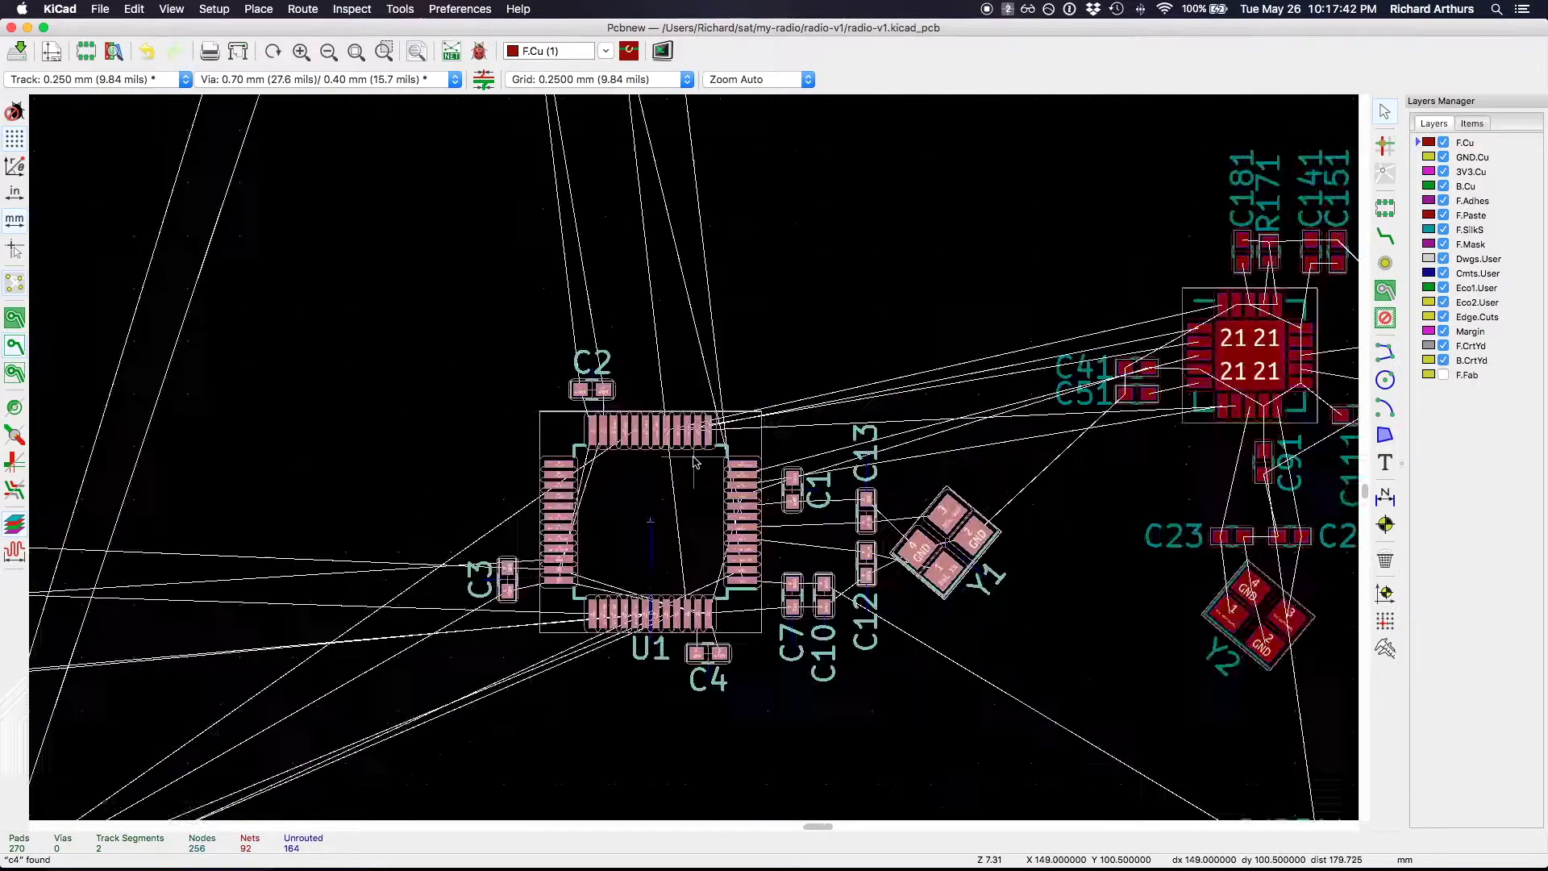
{"action": "scroll", "coordinate": [695, 462], "scroll_direction": "up", "scroll_amount": 3}
{"action": "scroll", "coordinate": [814, 442], "scroll_direction": "up", "scroll_amount": 1}
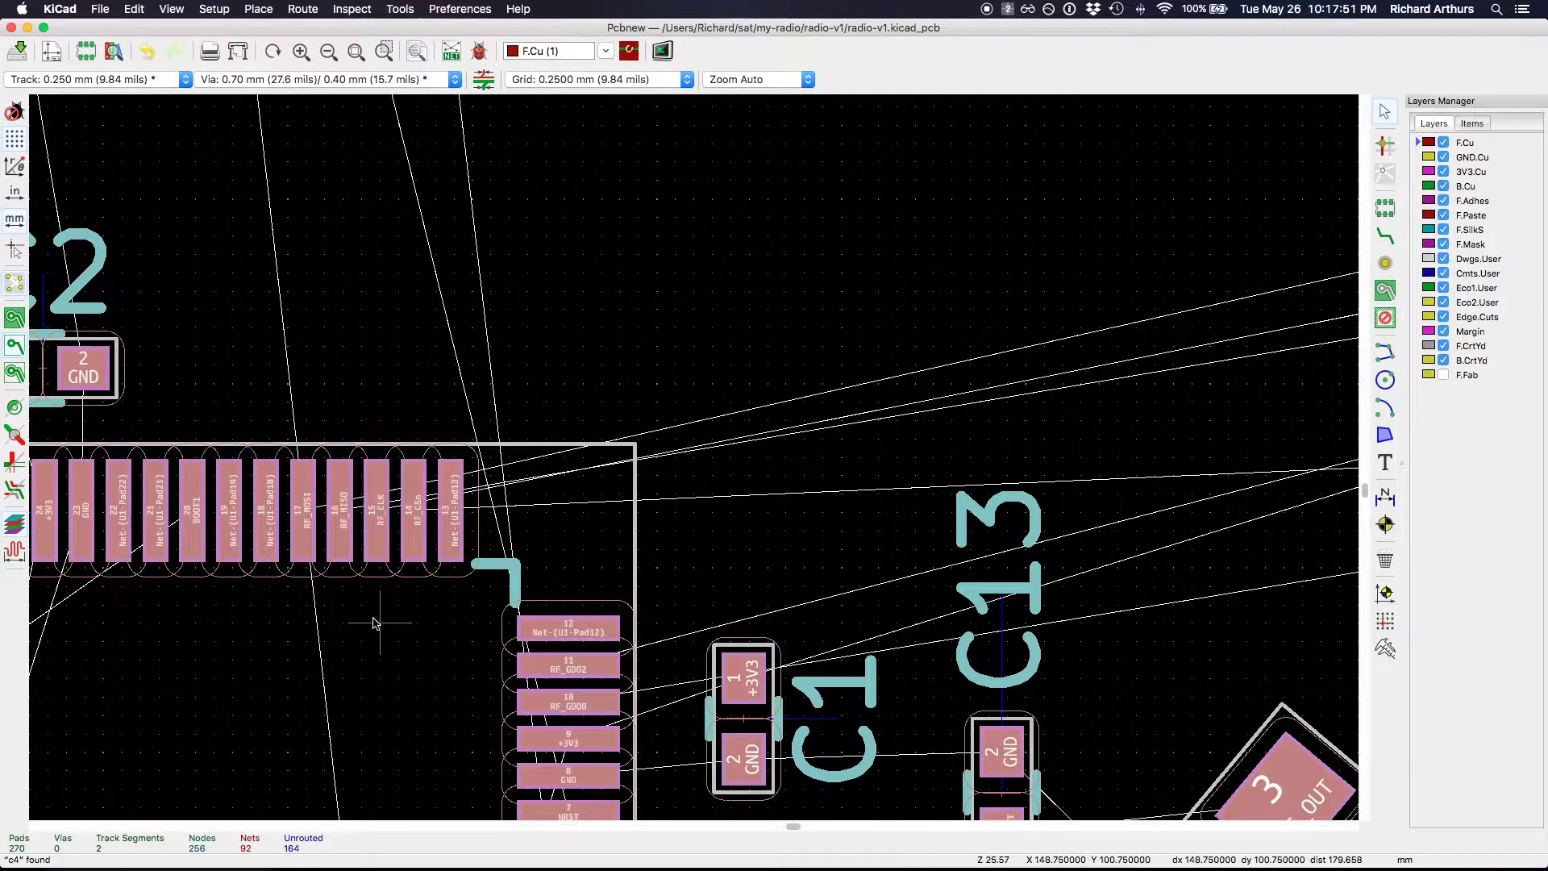
{"action": "scroll", "coordinate": [361, 632], "scroll_direction": "down", "scroll_amount": 3}
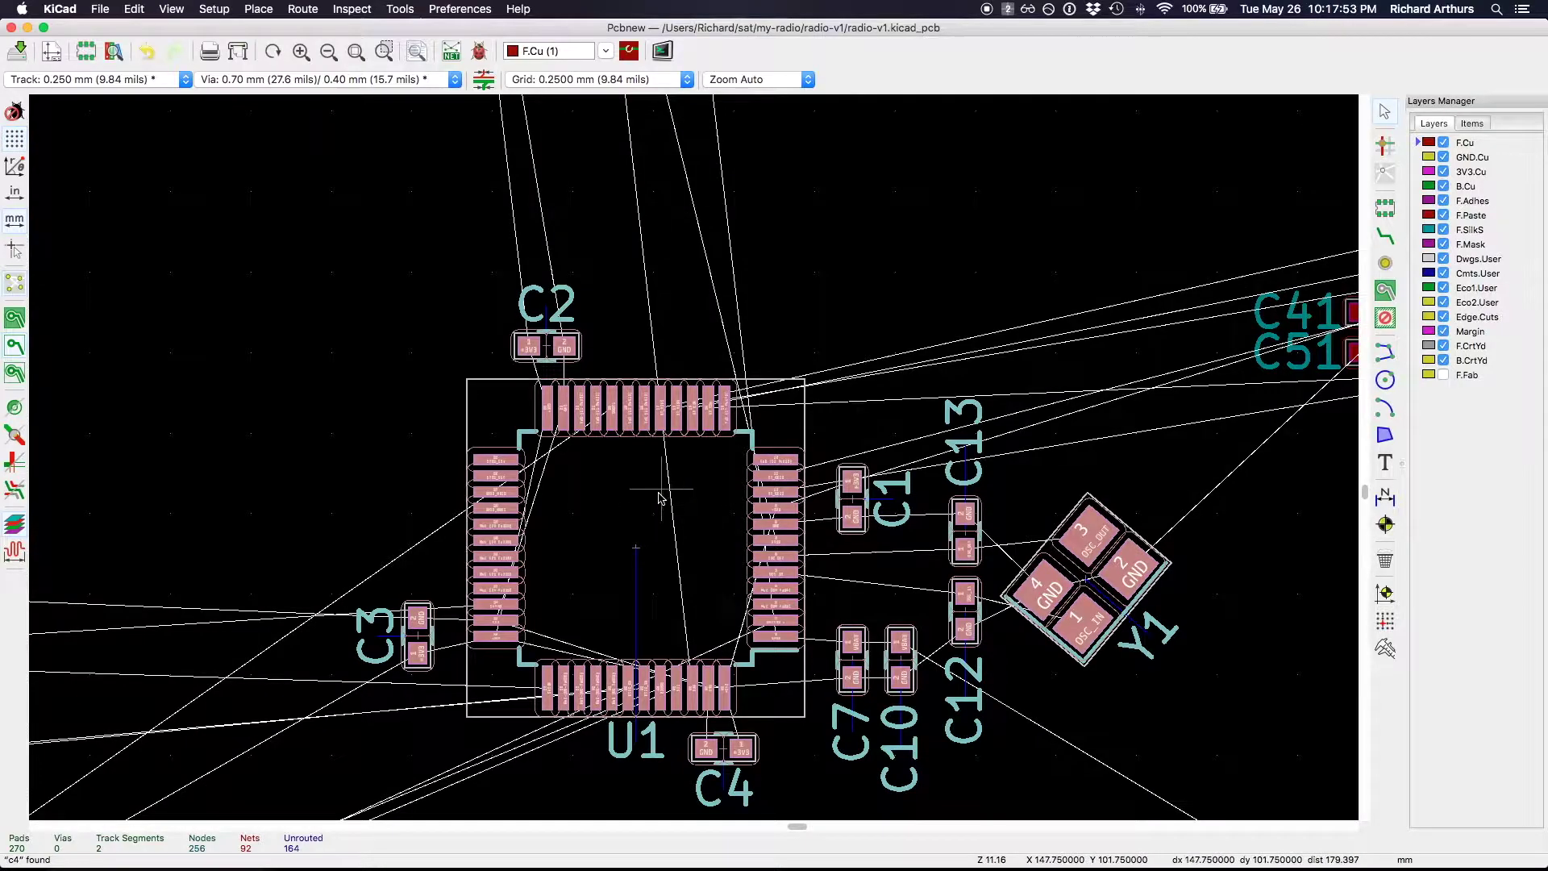
Step: Rotate the U1 block until Y1 sits below the chip, and place it just beside C41 and C51 of the U4 section
{"action": "mouse_move", "coordinate": [657, 519]}
{"action": "middle_mouse_down"}
{"action": "mouse_move", "coordinate": [674, 484]}
{"action": "mouse_move", "coordinate": [665, 521]}
{"action": "middle_mouse_up"}
{"action": "key", "text": "r"}
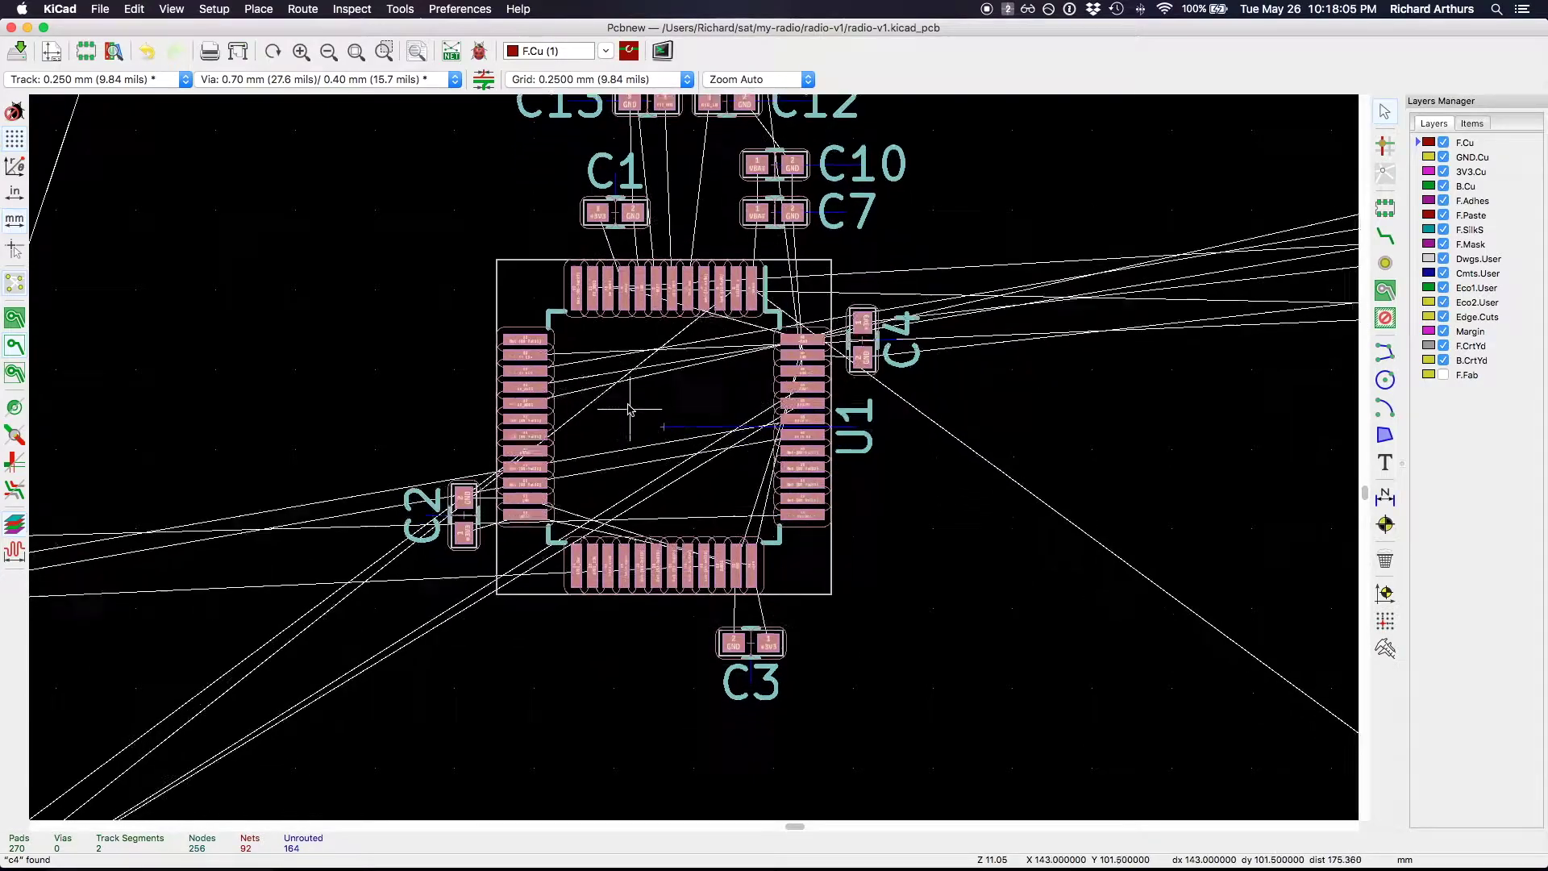
{"action": "key", "text": "r"}
{"action": "scroll", "coordinate": [620, 446], "scroll_direction": "down", "scroll_amount": 4}
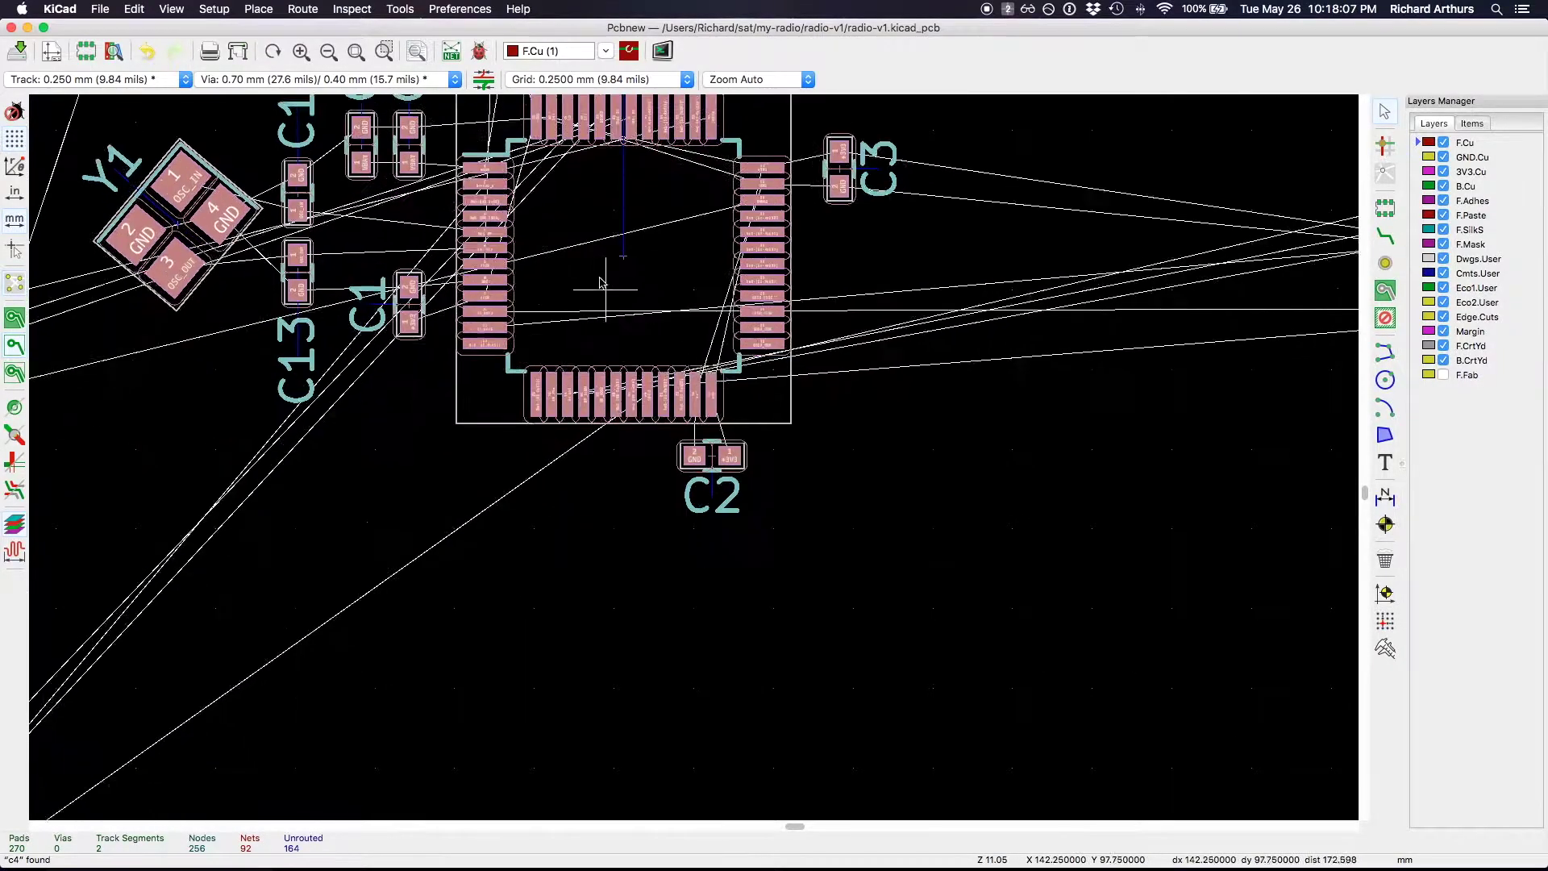
{"action": "key", "text": "r"}
{"action": "scroll", "coordinate": [692, 461], "scroll_direction": "up", "scroll_amount": 1}
{"action": "scroll", "coordinate": [692, 461], "scroll_direction": "up", "scroll_amount": 3}
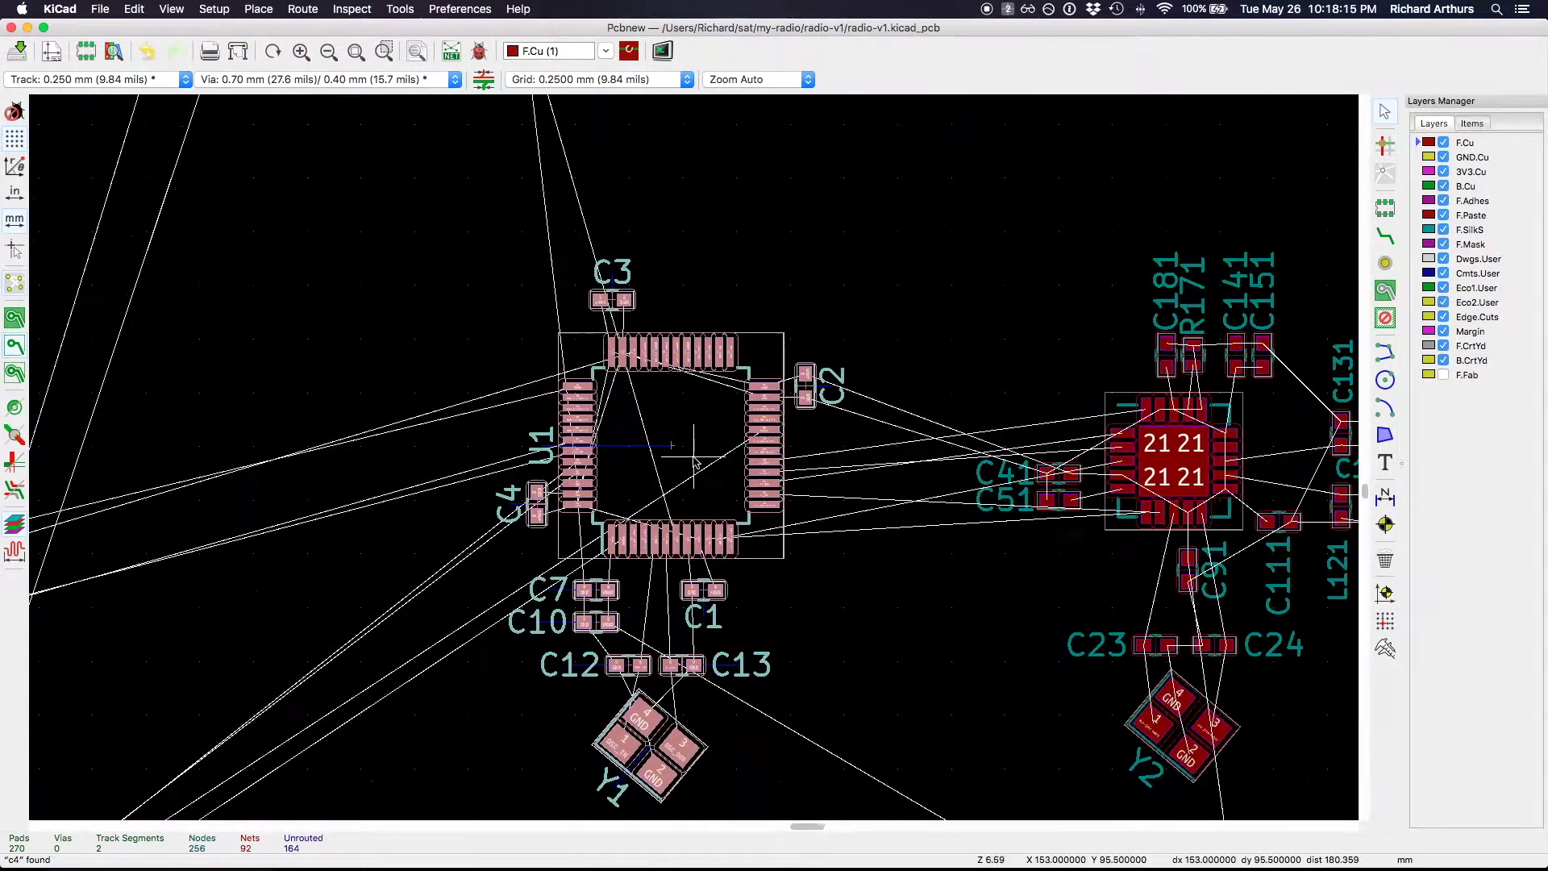
{"action": "scroll", "coordinate": [876, 460], "scroll_direction": "down", "scroll_amount": 3}
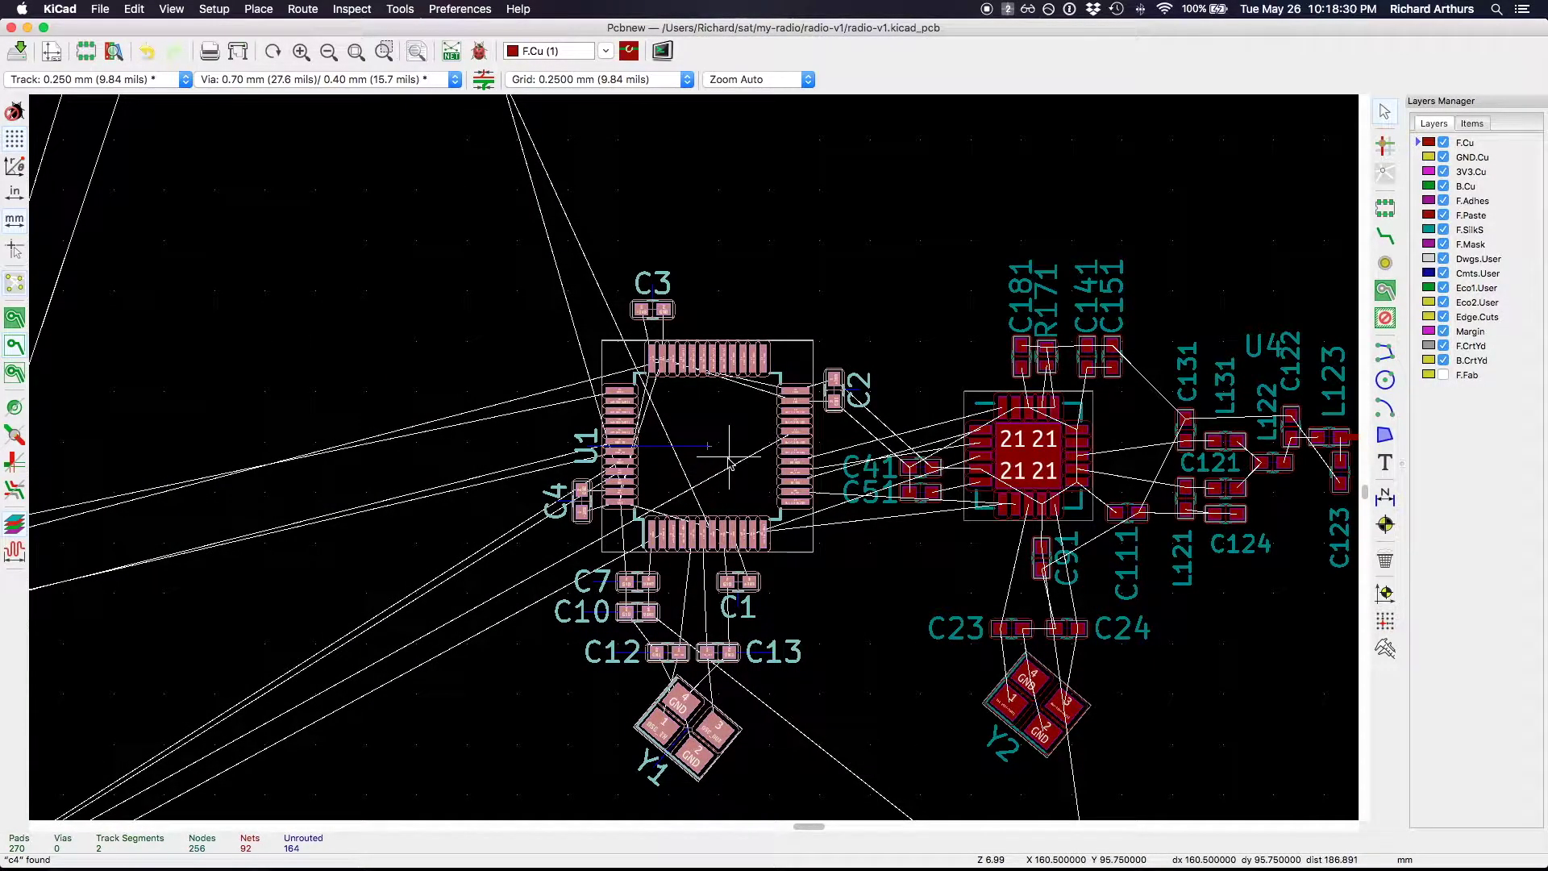
{"action": "left_click", "coordinate": [730, 457]}
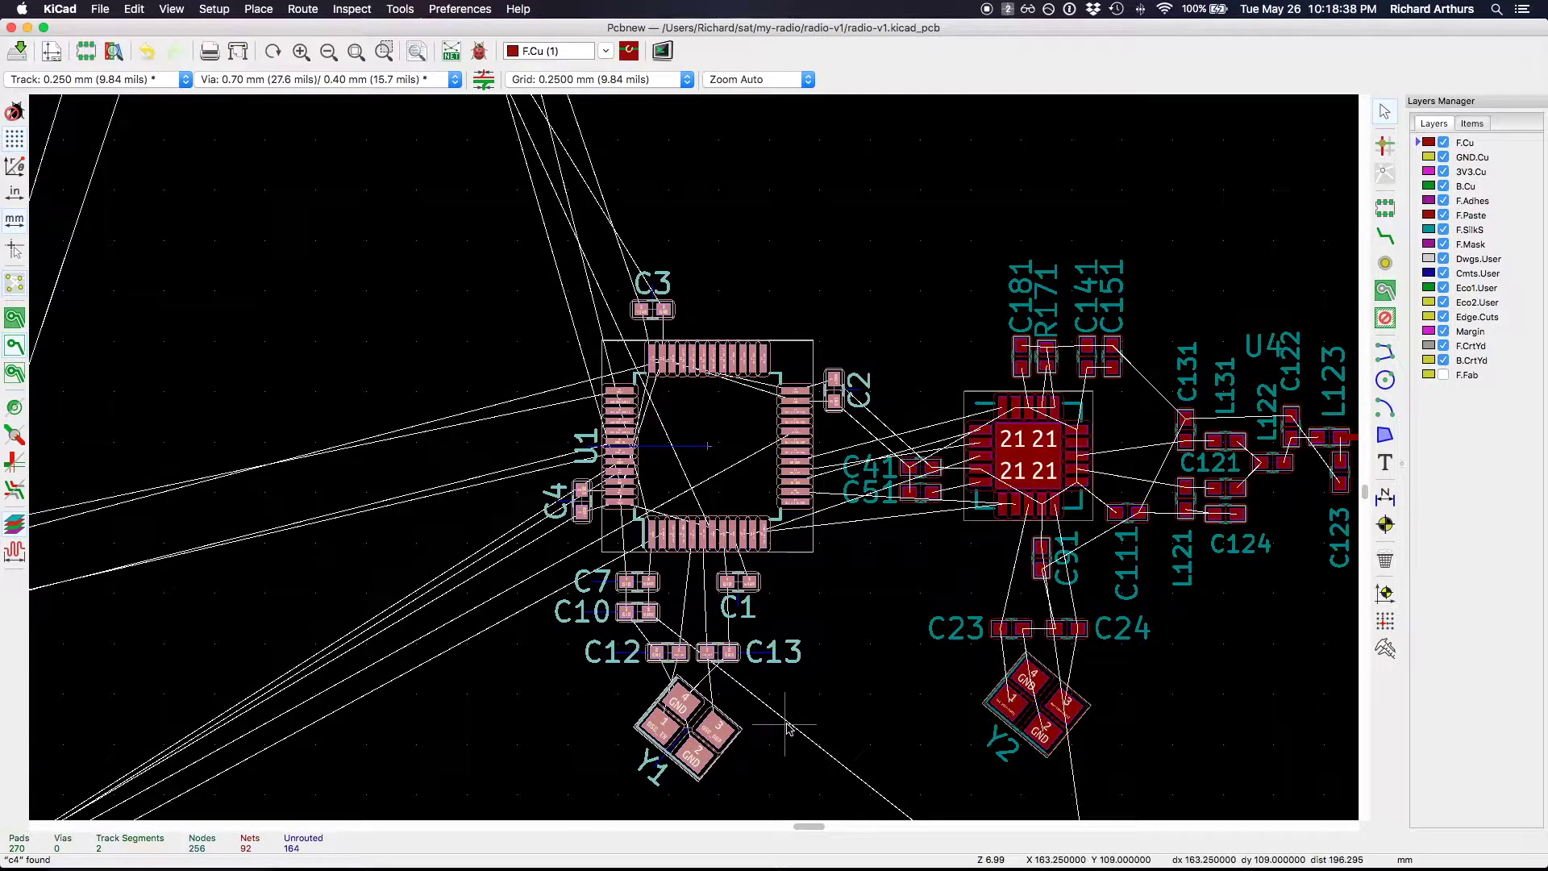
Step: Examine the RF net connections between the pins of U1 and U4 in the placed arrangement
{"action": "scroll", "coordinate": [741, 377], "scroll_direction": "up", "scroll_amount": 1}
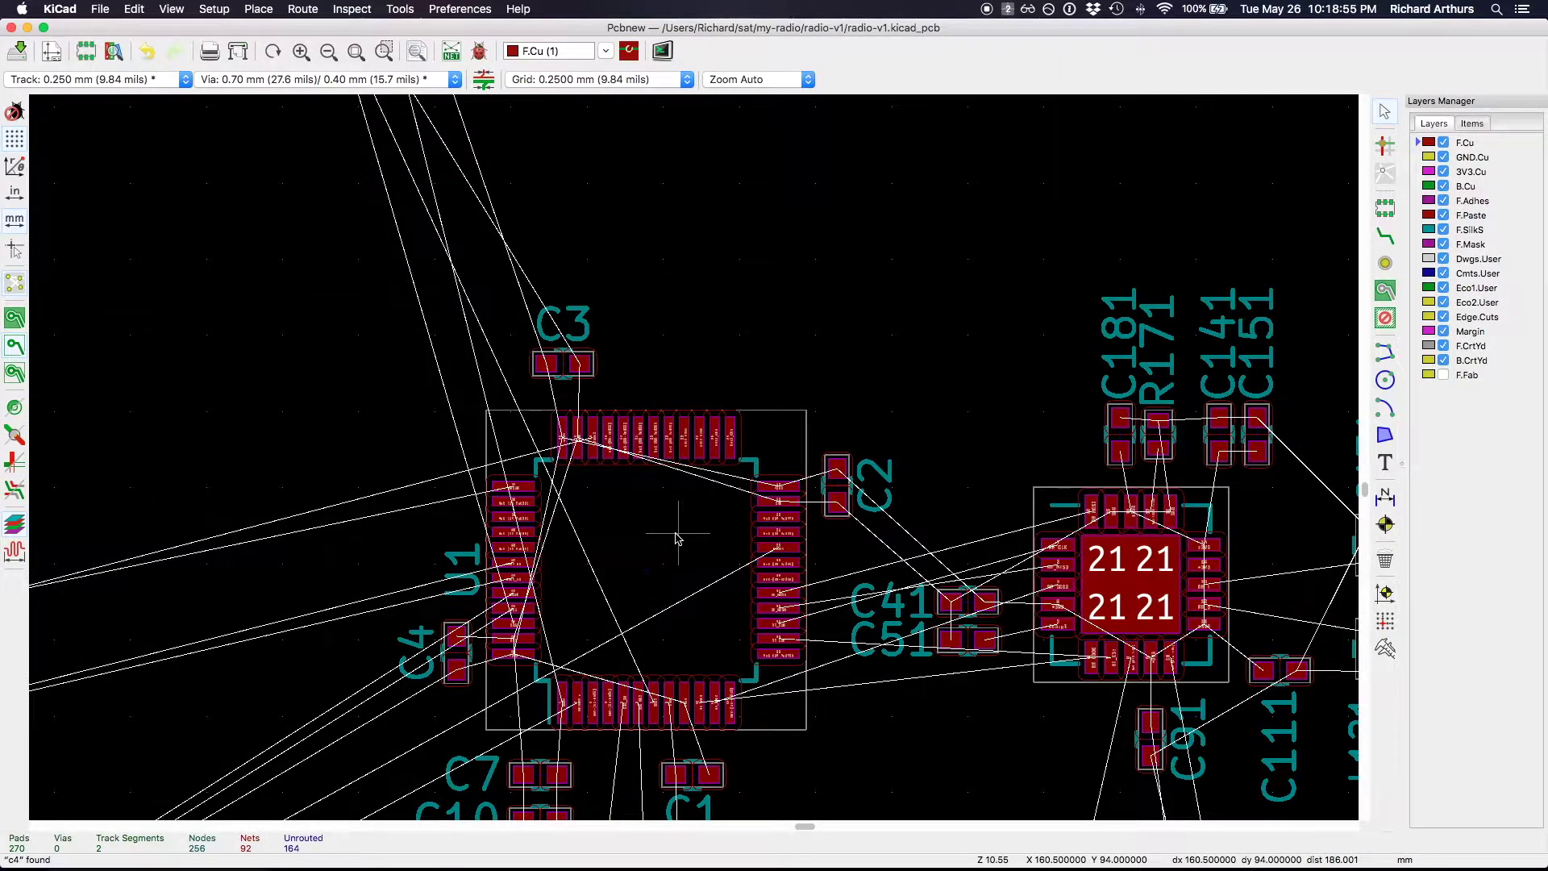
{"action": "scroll", "coordinate": [676, 538], "scroll_direction": "down", "scroll_amount": 3}
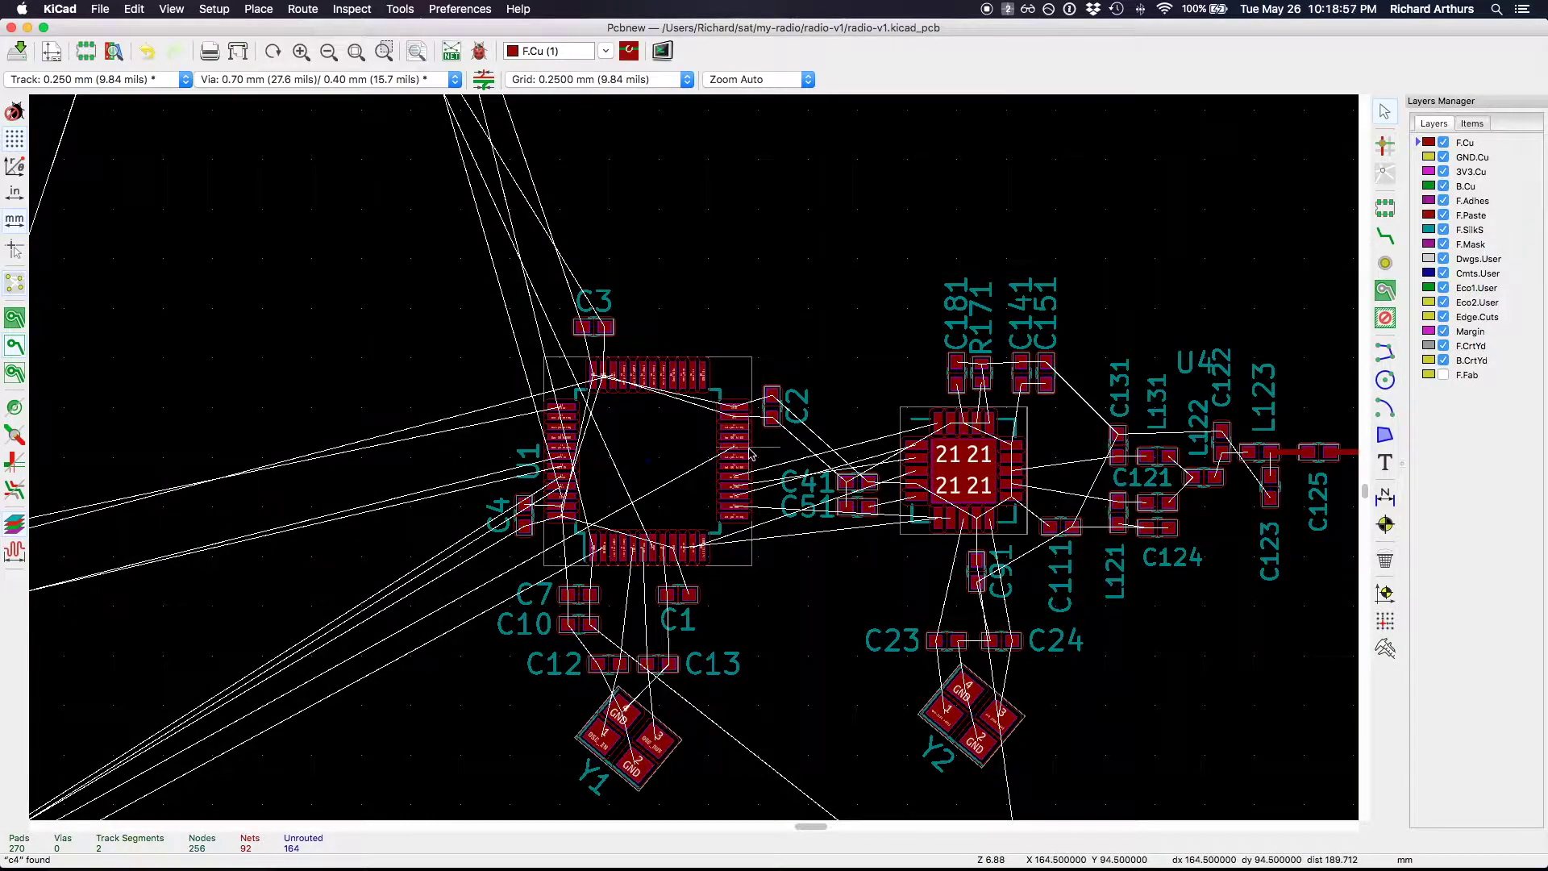
{"action": "scroll", "coordinate": [750, 454], "scroll_direction": "right", "scroll_amount": 2}
{"action": "scroll", "coordinate": [693, 460], "scroll_direction": "up", "scroll_amount": 3}
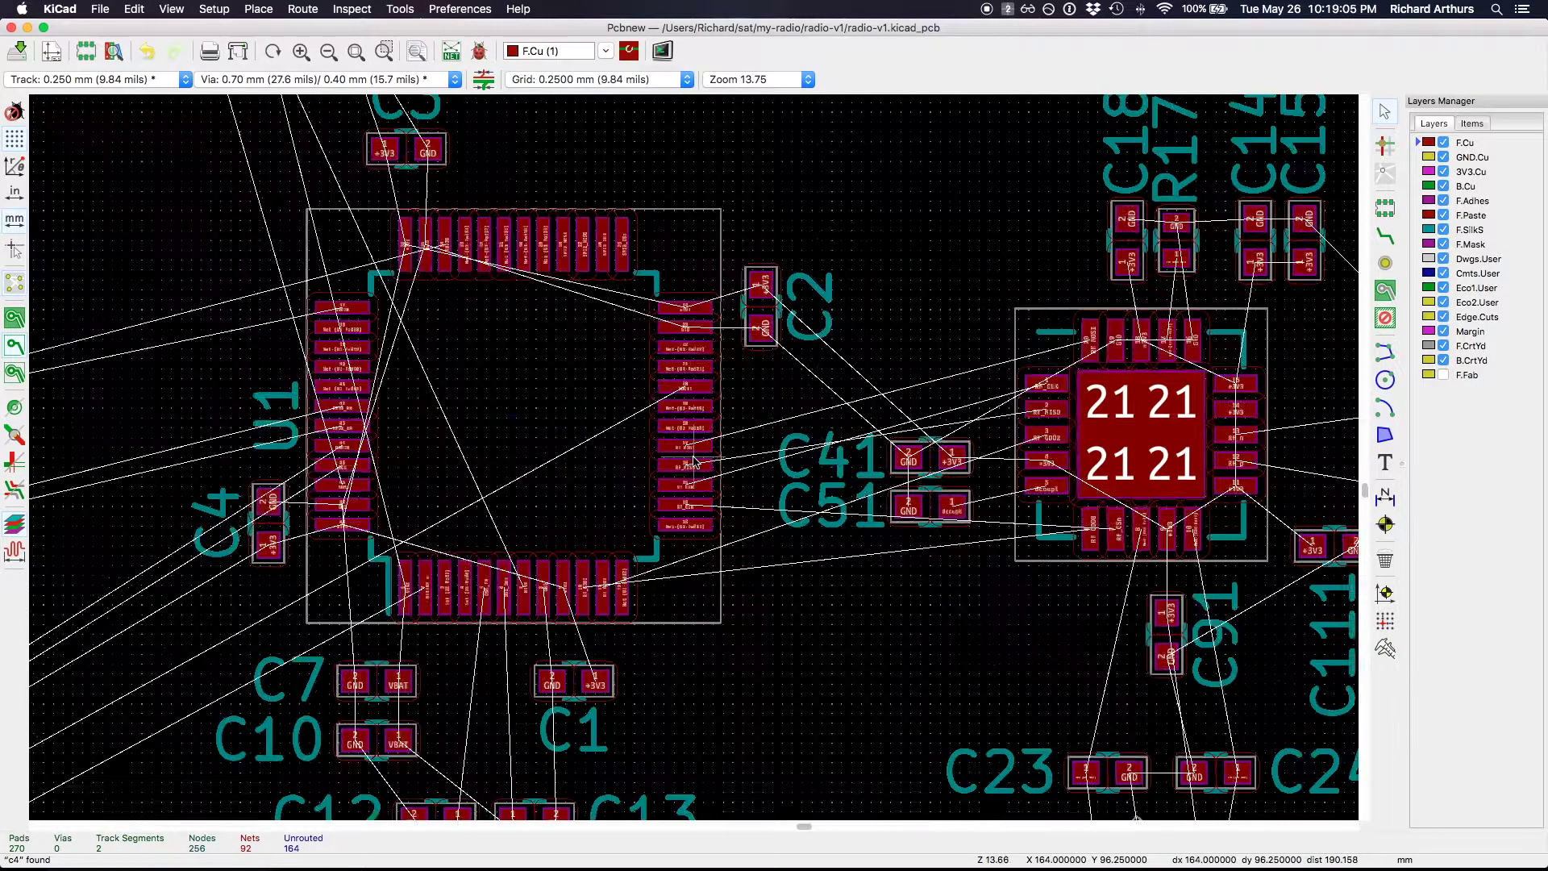
{"action": "scroll", "coordinate": [693, 460], "scroll_direction": "up", "scroll_amount": 1}
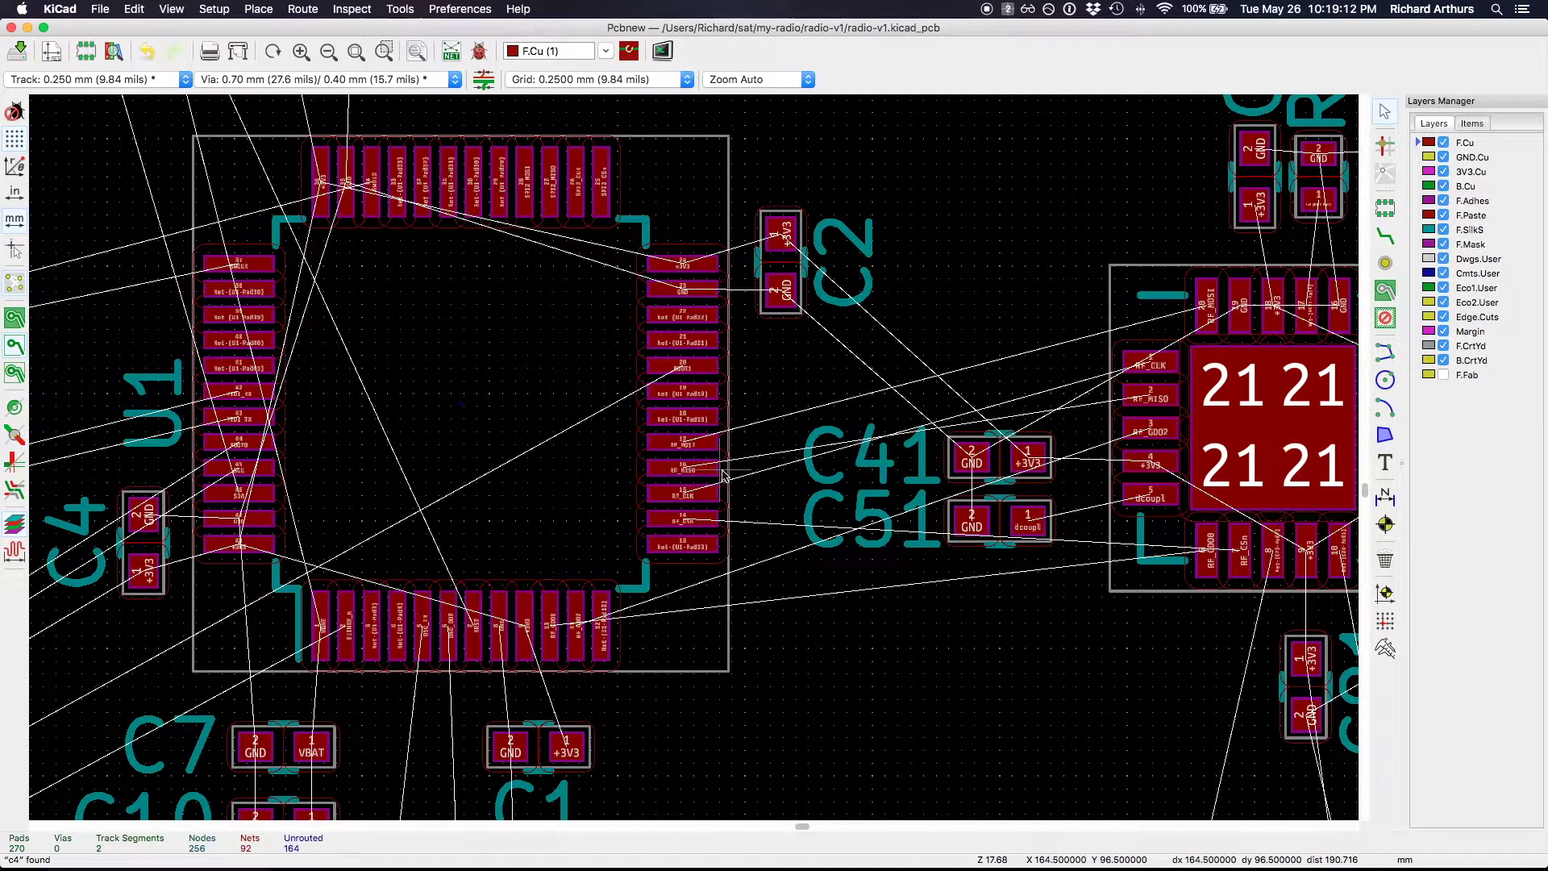
{"action": "scroll", "coordinate": [709, 427], "scroll_direction": "down", "scroll_amount": 5}
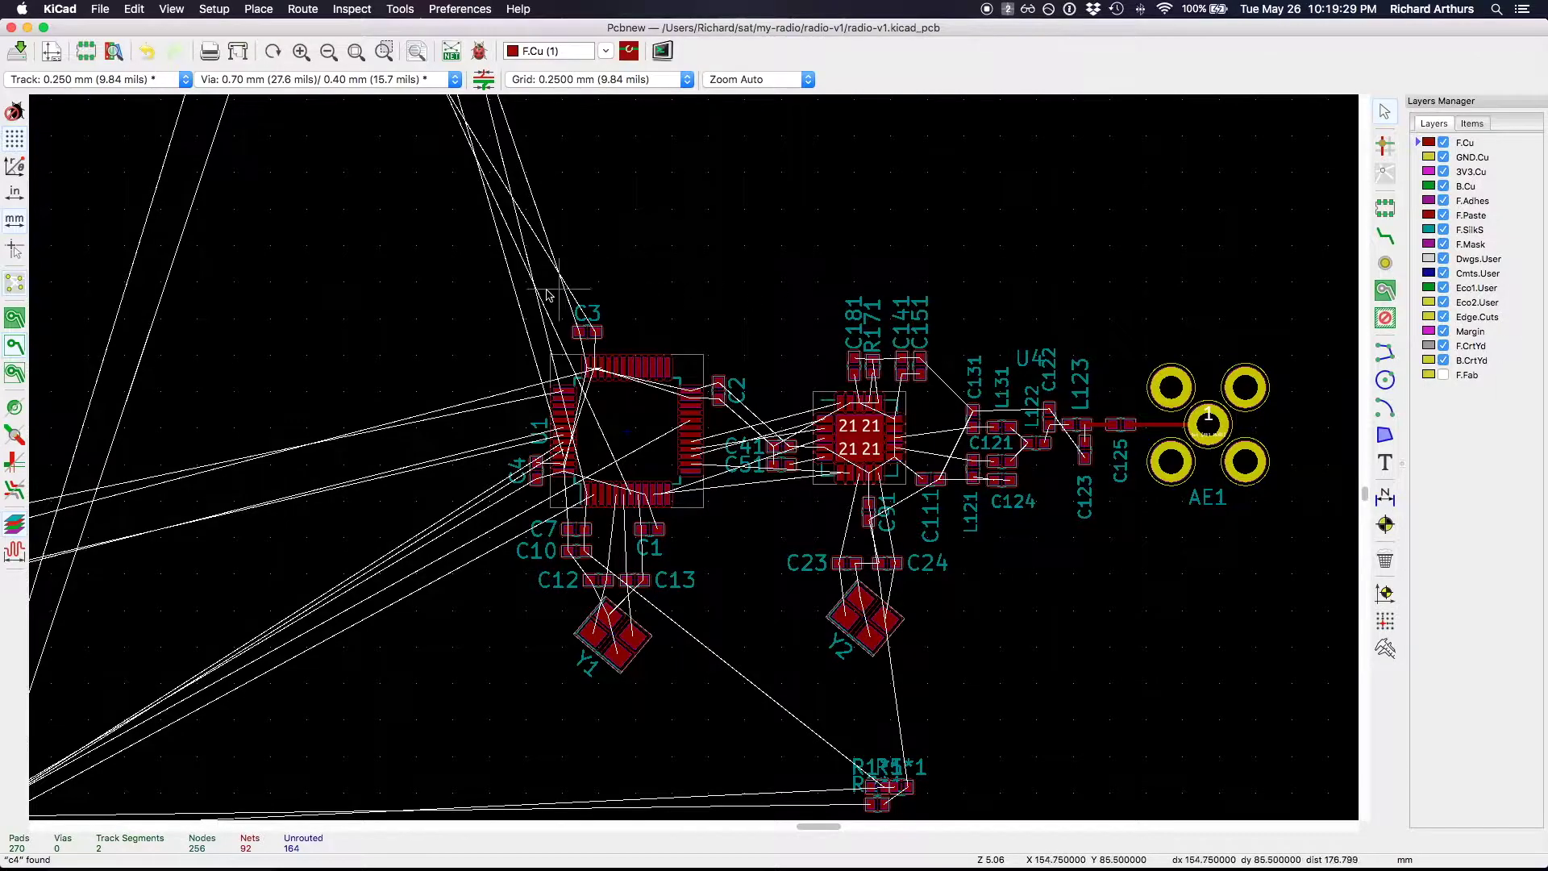
Step: Select U1 with Y1 and its surrounding capacitors, and move the block slightly closer to U4
{"action": "left_click_drag", "start_coordinate": [453, 295], "coordinate": [740, 688]}
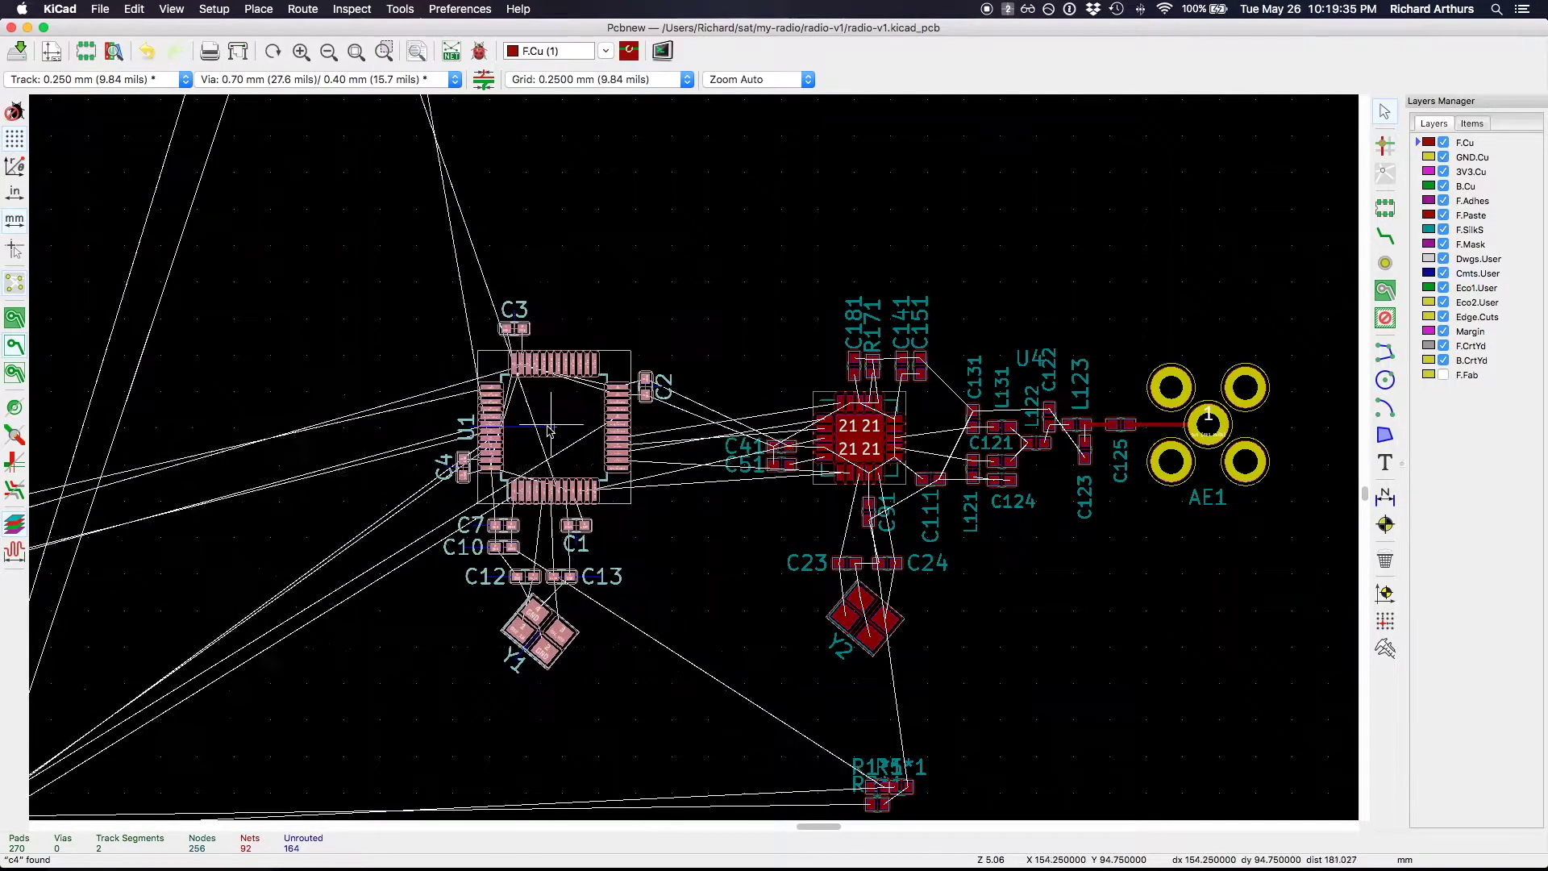
{"action": "left_click", "coordinate": [600, 431]}
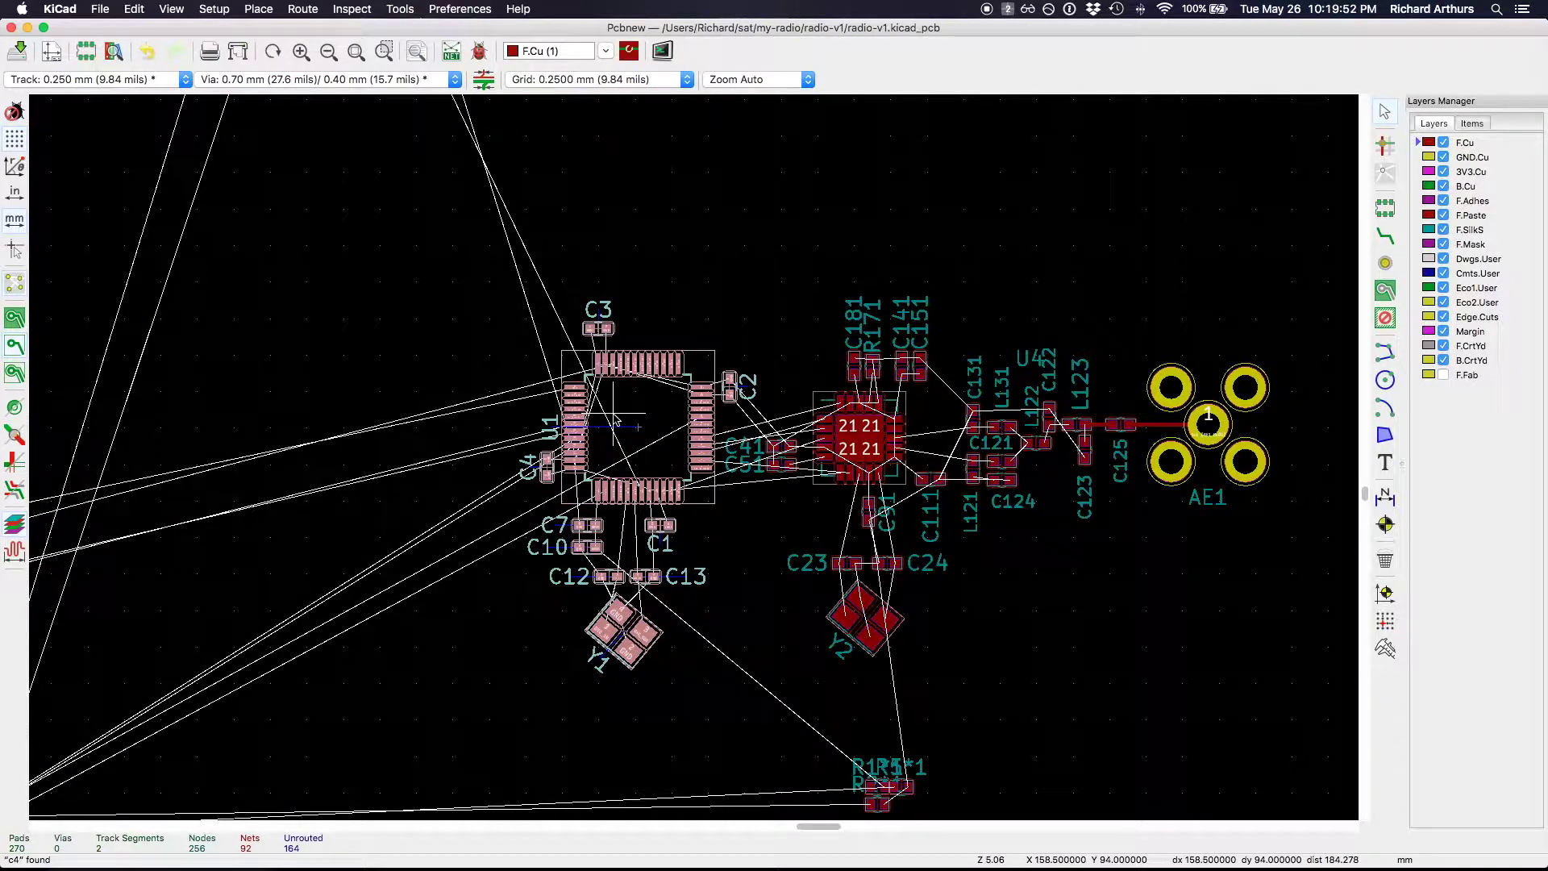
{"action": "left_click", "coordinate": [617, 421]}
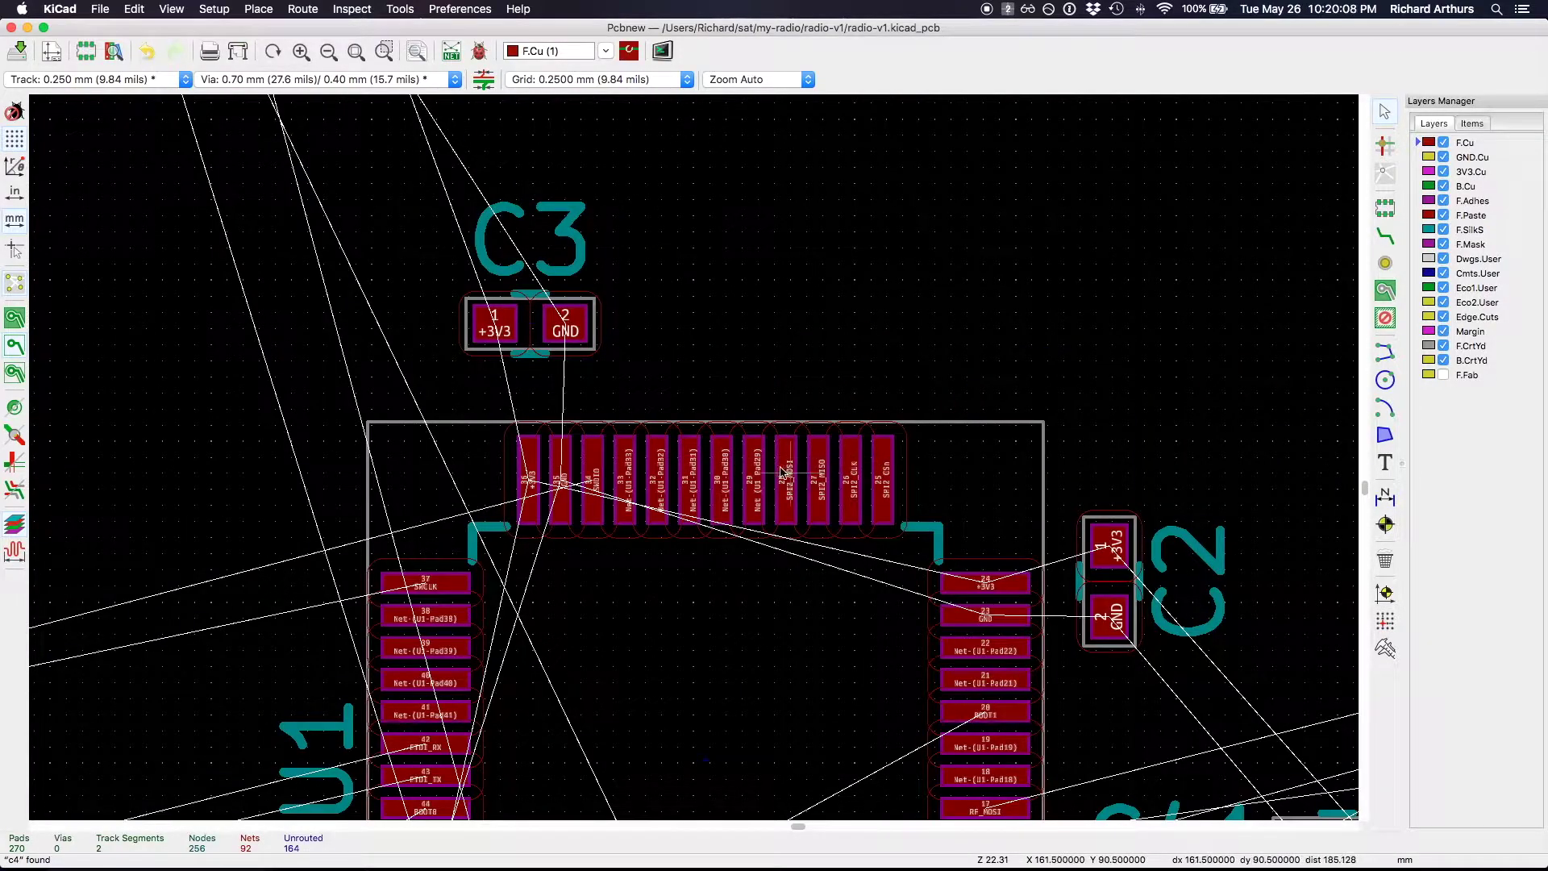
Step: Examine the SPI2 pins along U1's upper edge and the nets running to the surrounding resistor groups
{"action": "scroll", "coordinate": [822, 472], "scroll_direction": "down", "scroll_amount": 1}
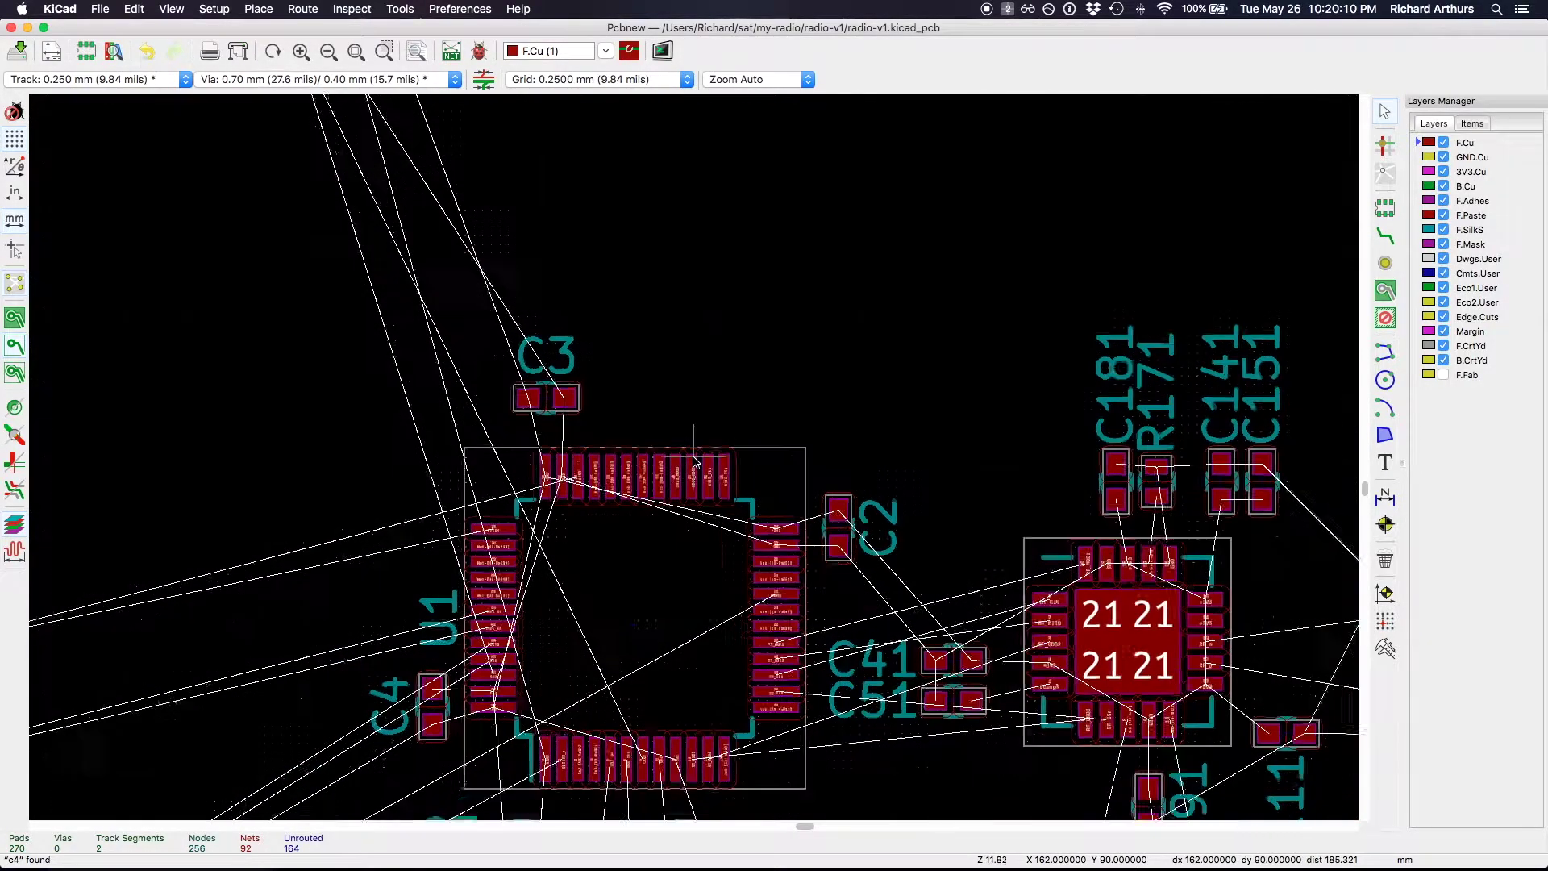
{"action": "scroll", "coordinate": [694, 461], "scroll_direction": "down", "scroll_amount": 1}
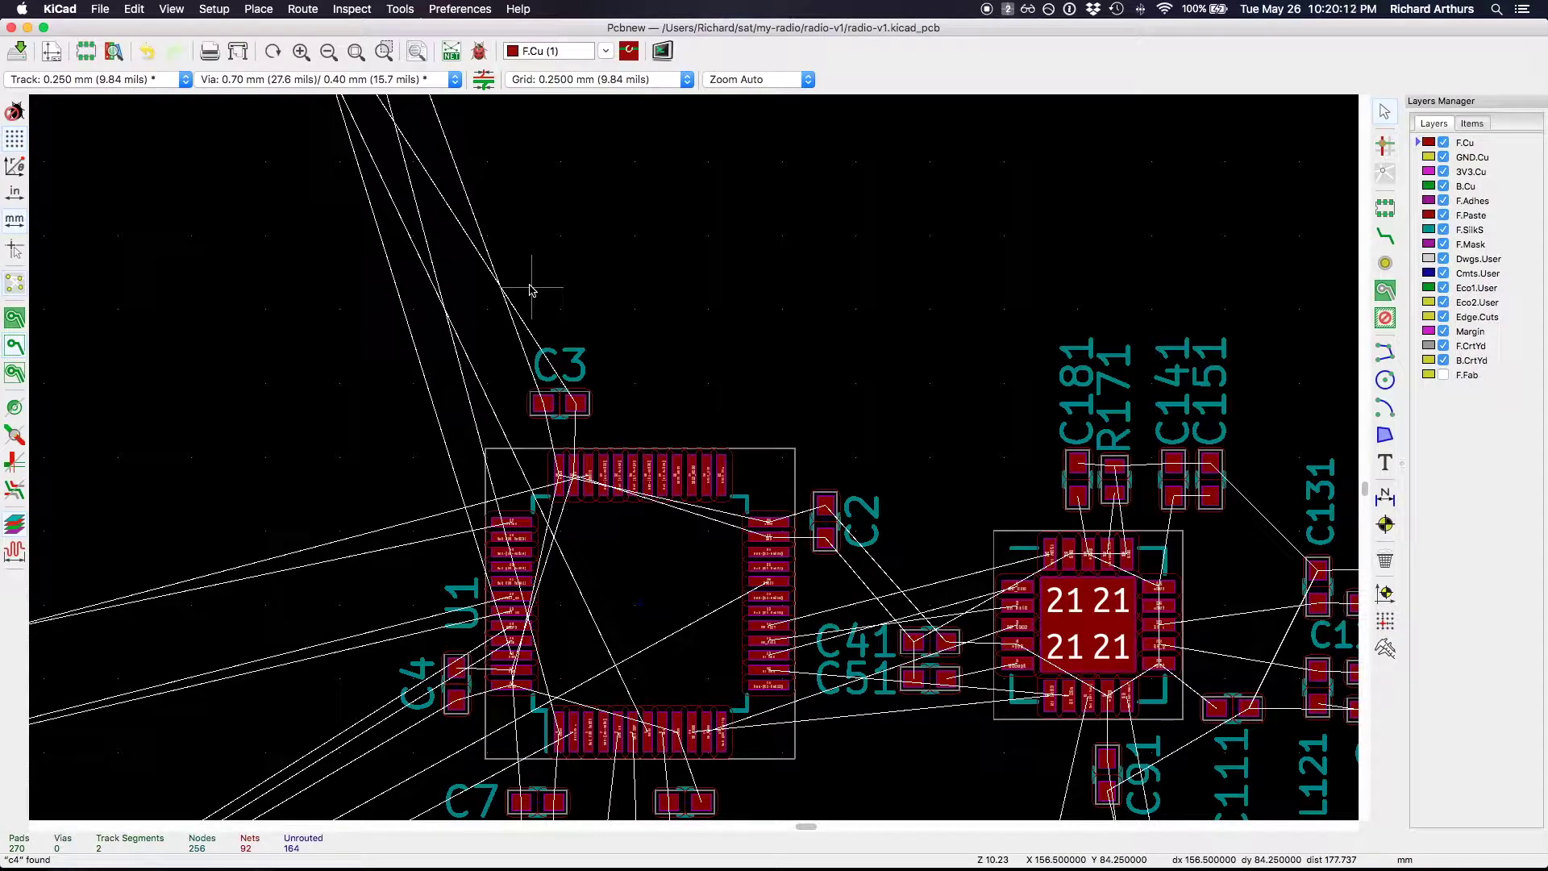
{"action": "scroll", "coordinate": [693, 453], "scroll_direction": "down", "scroll_amount": 7}
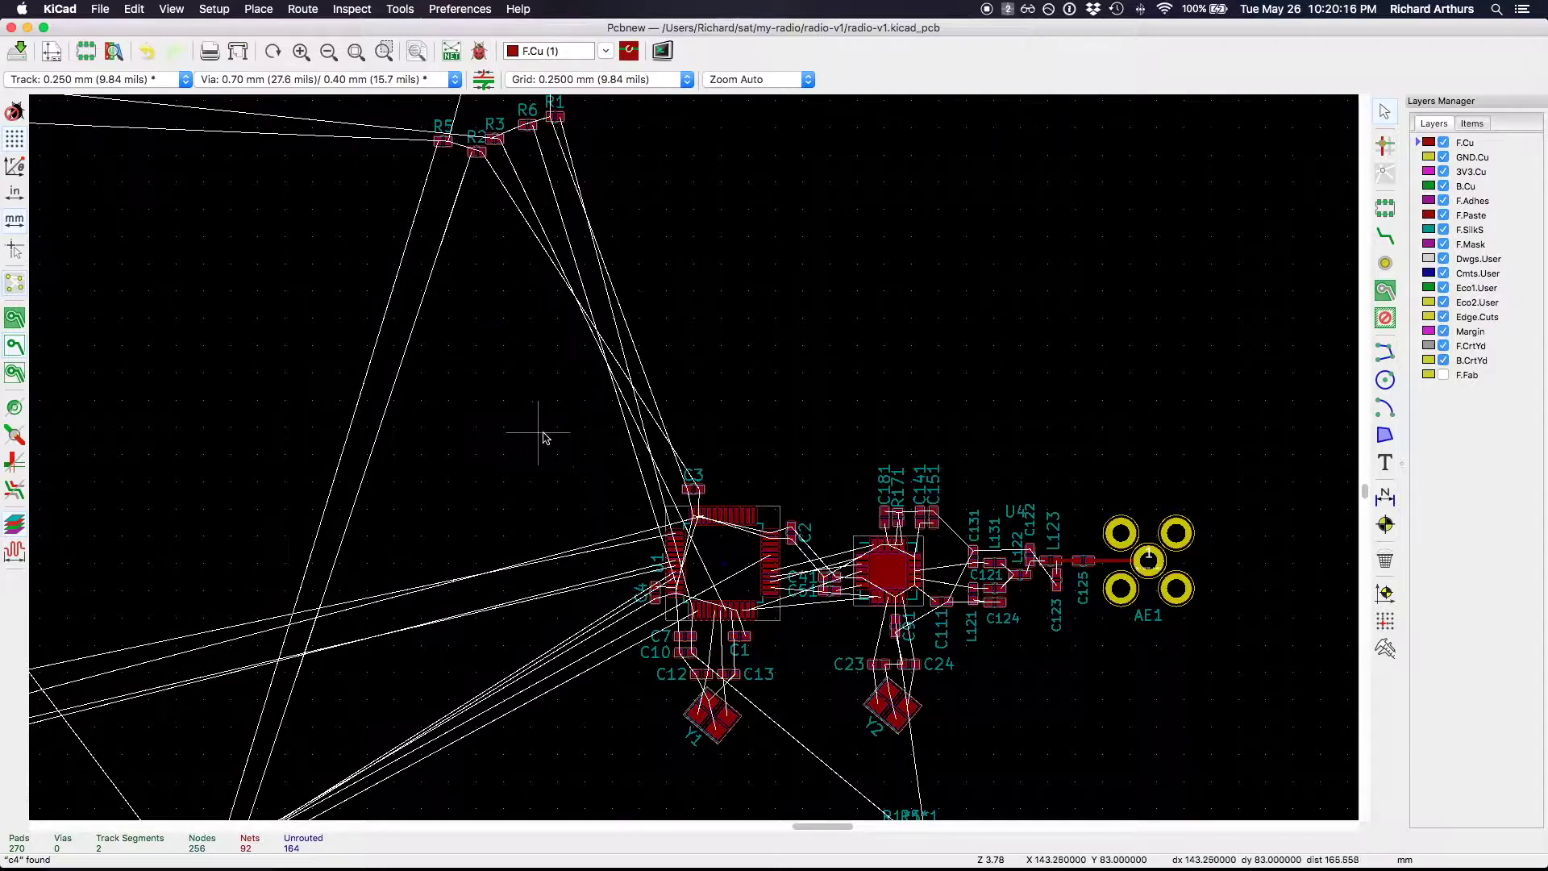
{"action": "scroll", "coordinate": [661, 742], "scroll_direction": "down", "scroll_amount": 1}
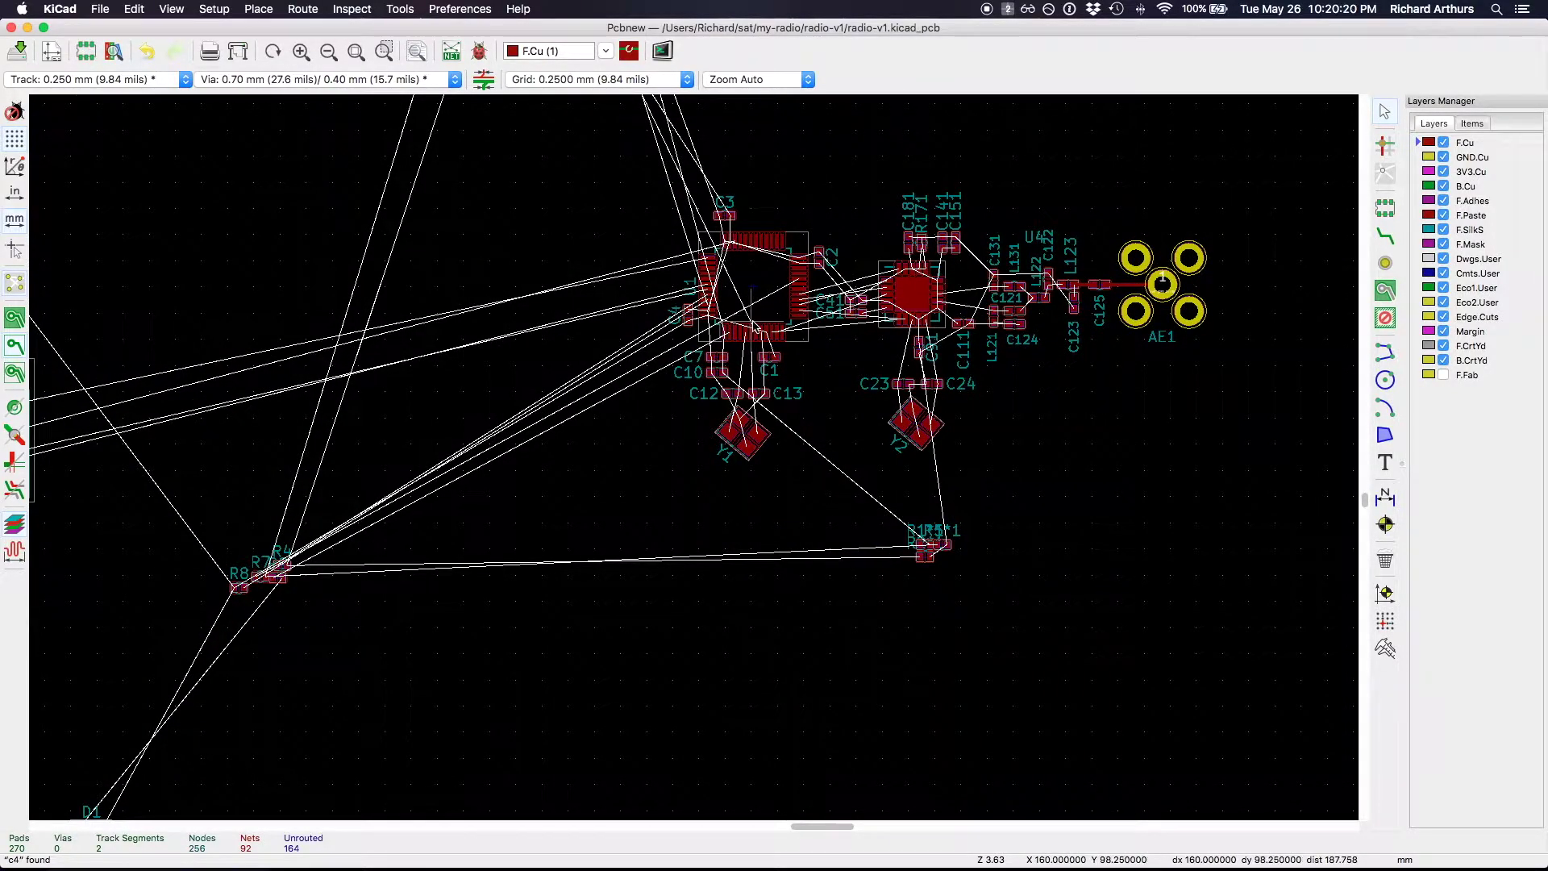
{"action": "scroll", "coordinate": [751, 321], "scroll_direction": "up", "scroll_amount": 1}
{"action": "scroll", "coordinate": [695, 461], "scroll_direction": "up", "scroll_amount": 5}
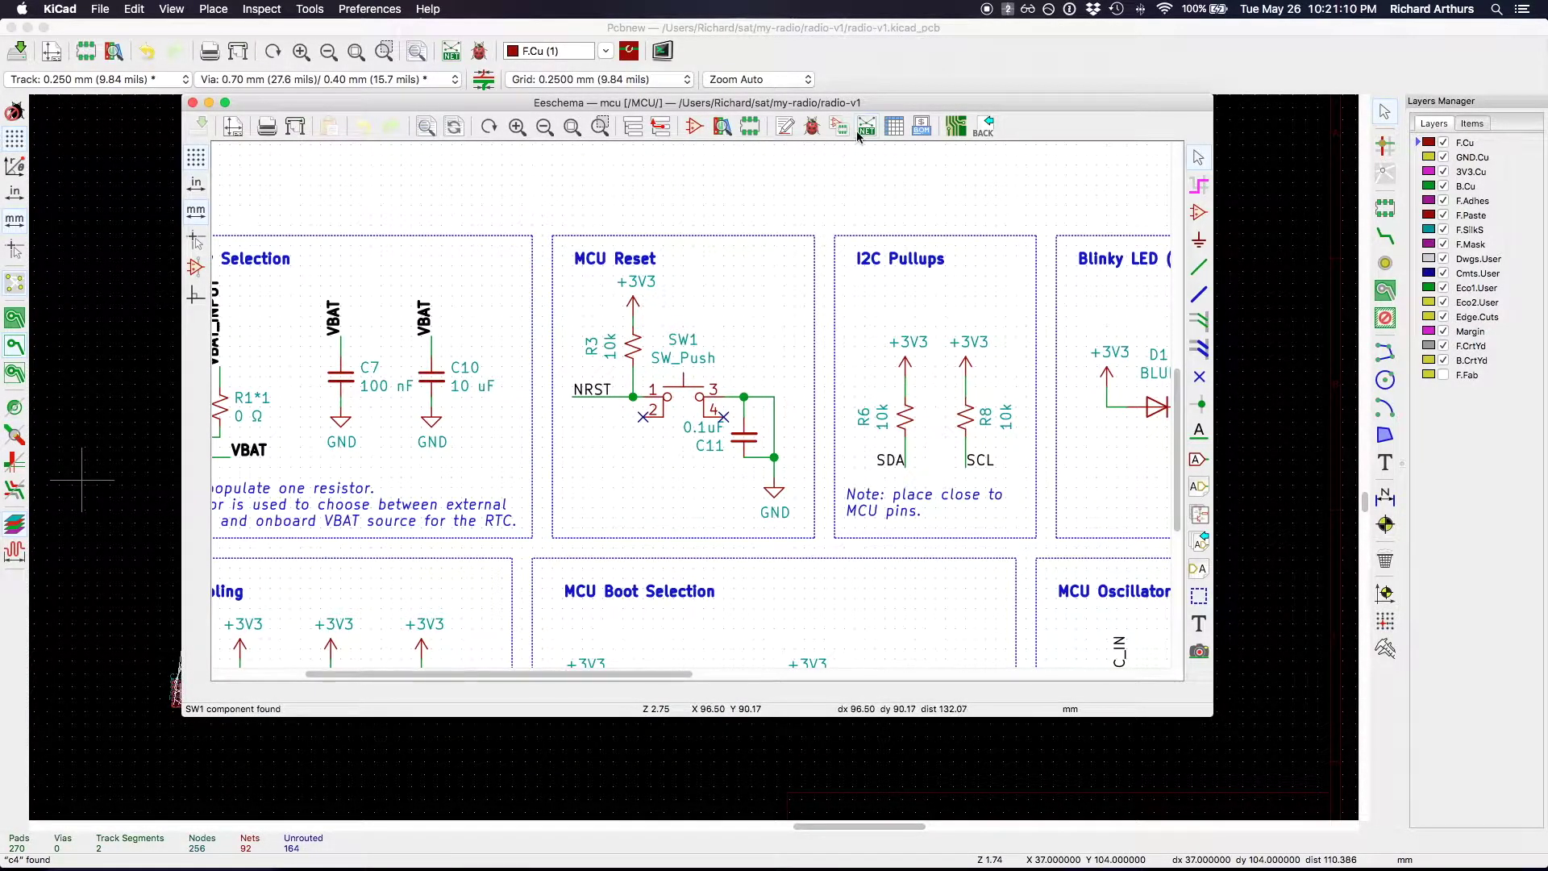
Step: Return from the MCU schematic to the board layout and search for switch SW1
{"action": "double_click", "coordinate": [890, 105]}
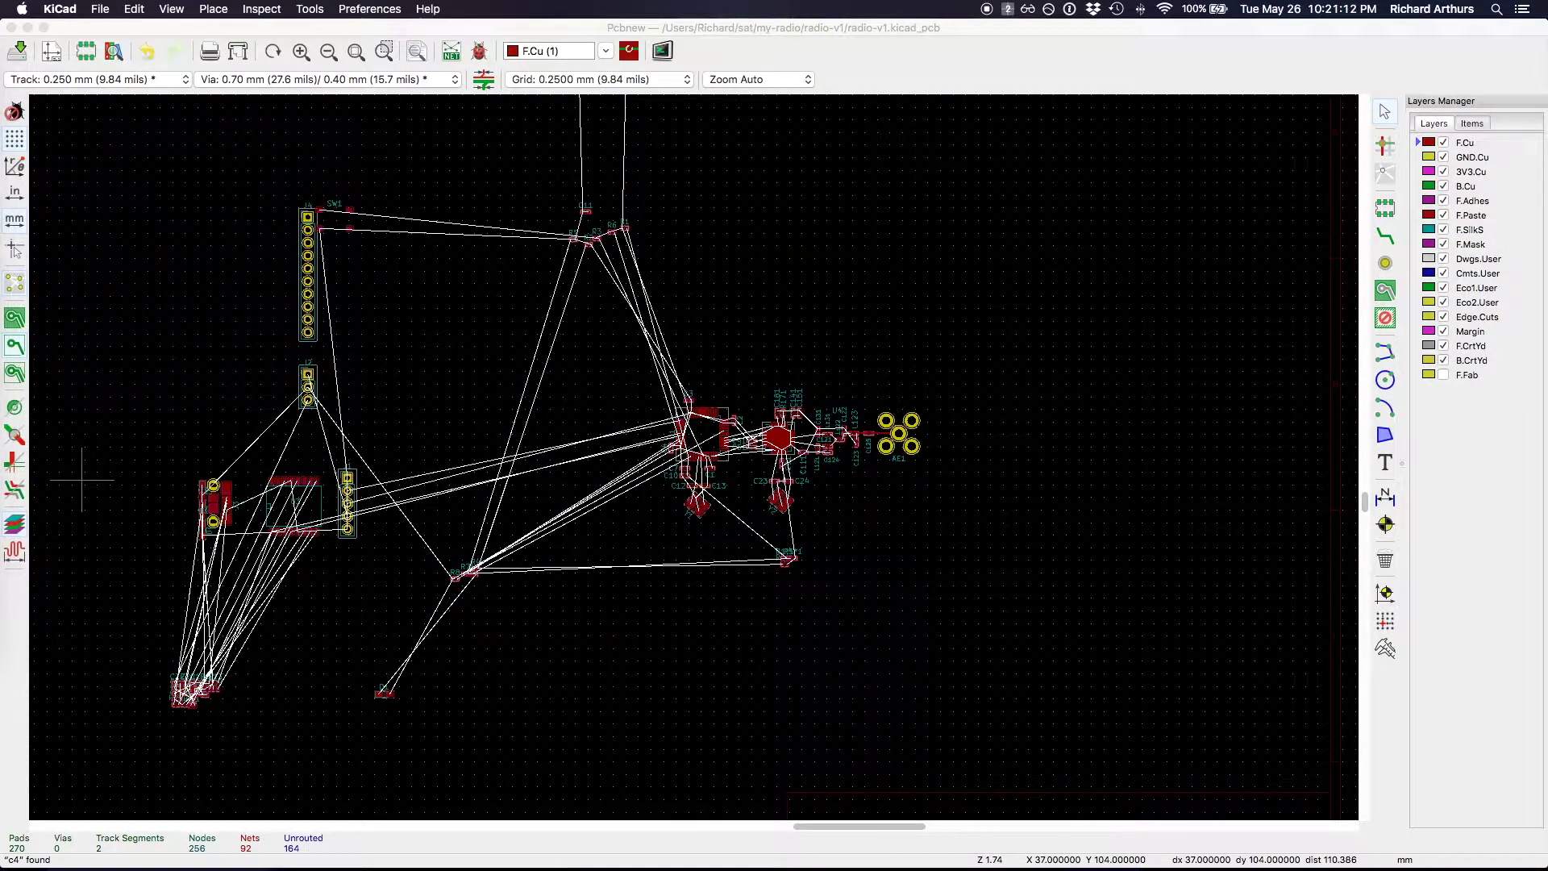
{"action": "key", "text": "super+f"}
{"action": "type", "text": "sw"}
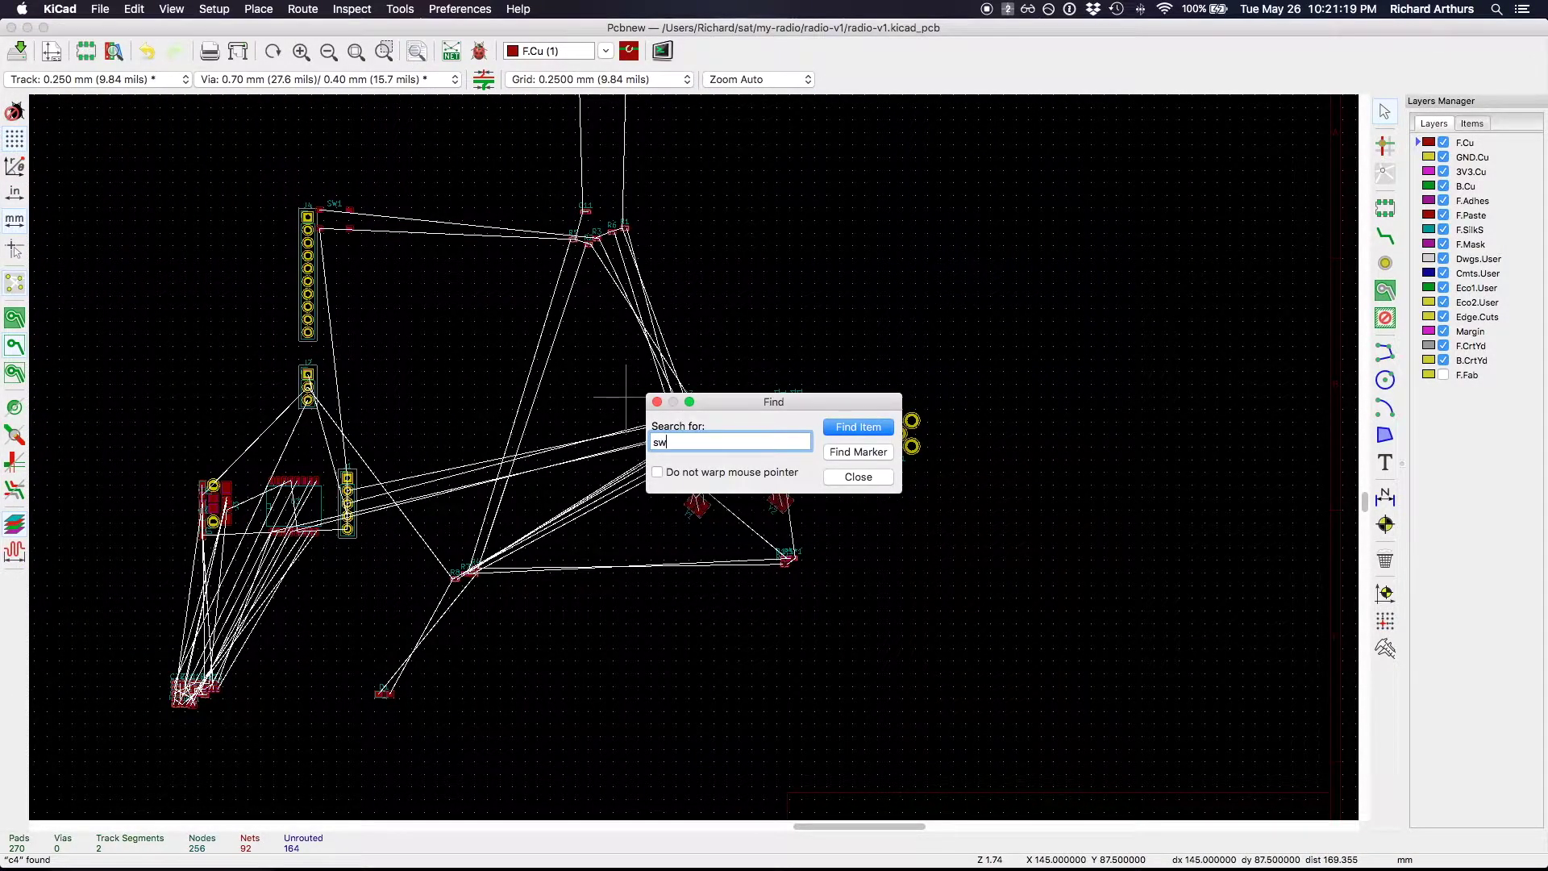
{"action": "type", "text": "1"}
{"action": "key", "text": "Return"}
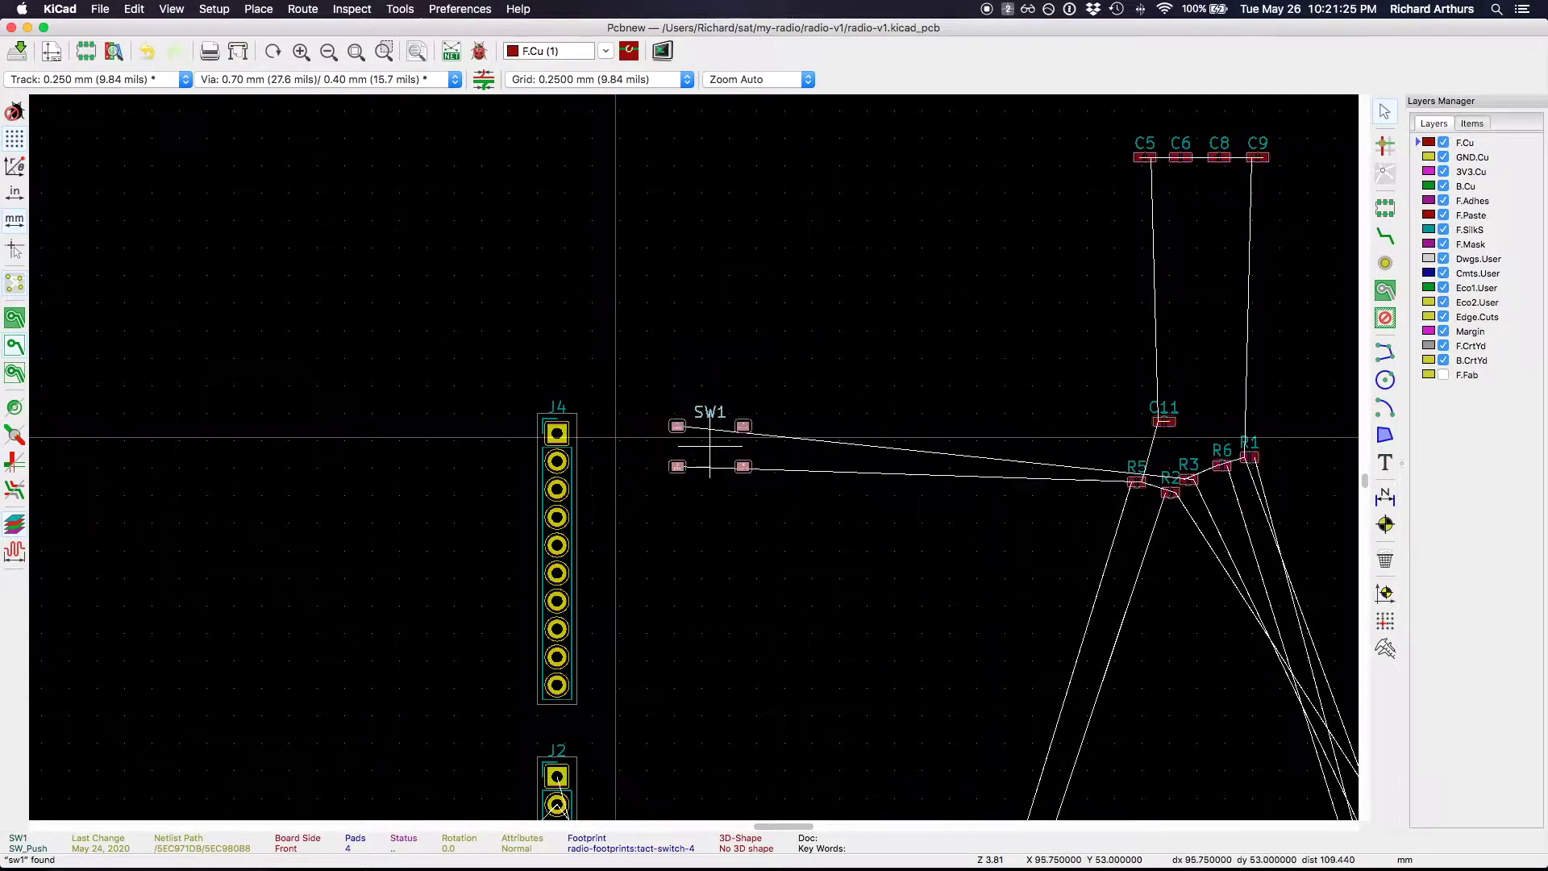
Step: Group the reset parts between J4 and R5, moving SW1 there with R3 just below it and C11 just above it
{"action": "key", "text": "m"}
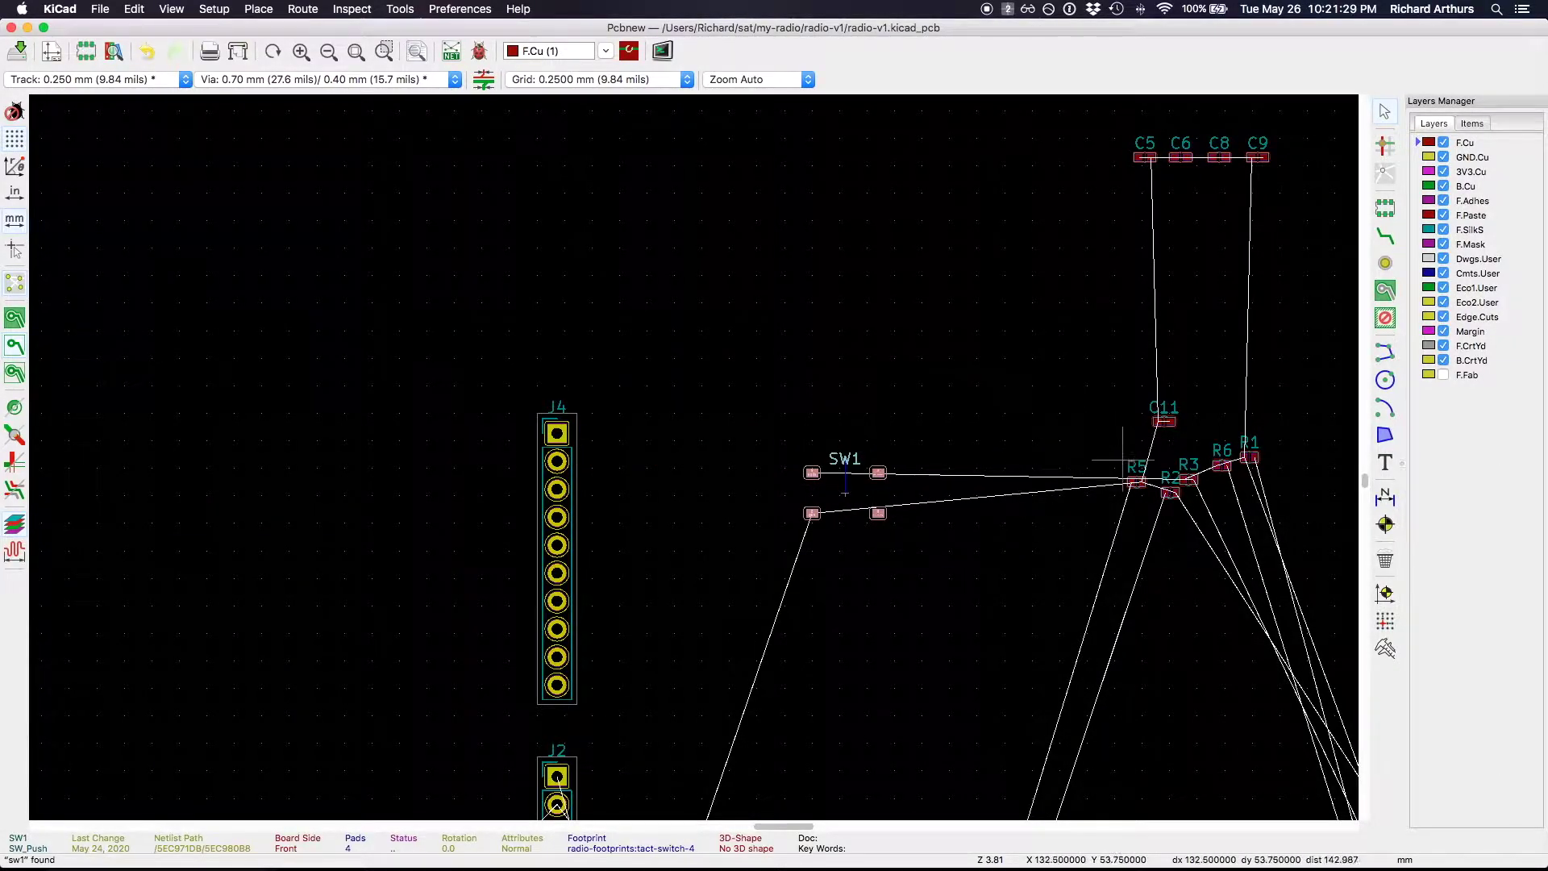
{"action": "left_click", "coordinate": [817, 493]}
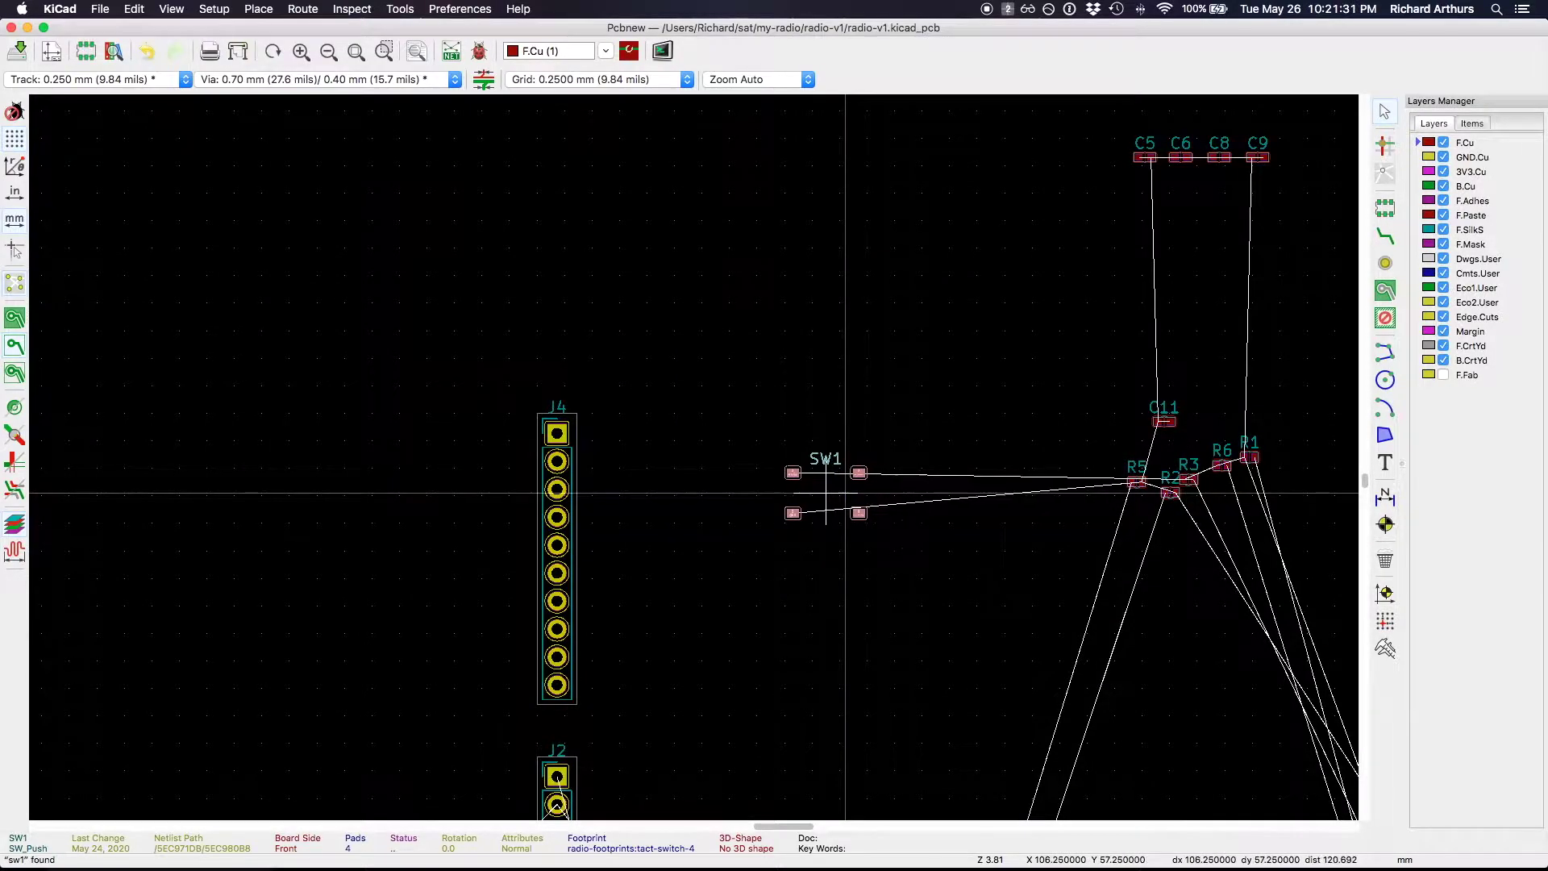
{"action": "key", "text": "m"}
{"action": "left_click", "coordinate": [817, 578]}
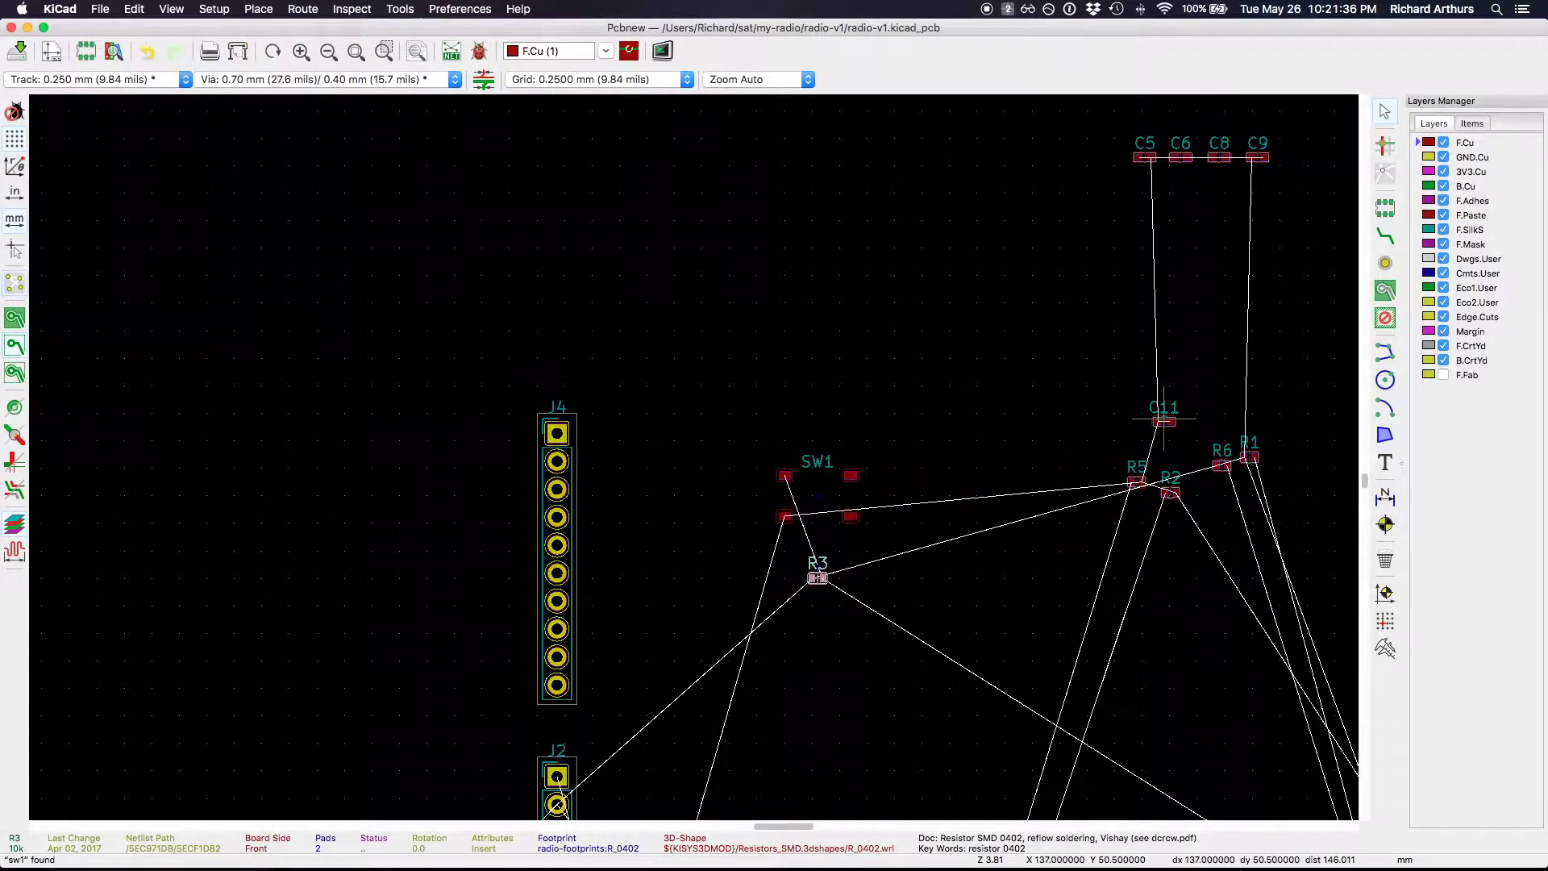
{"action": "key", "text": "m"}
{"action": "left_click", "coordinate": [778, 426]}
Step: Move SW1 into the open space between crystals Y1 and Y2, with its NRST and GND pads facing Y1
{"action": "scroll", "coordinate": [778, 426], "scroll_direction": "down", "scroll_amount": 3}
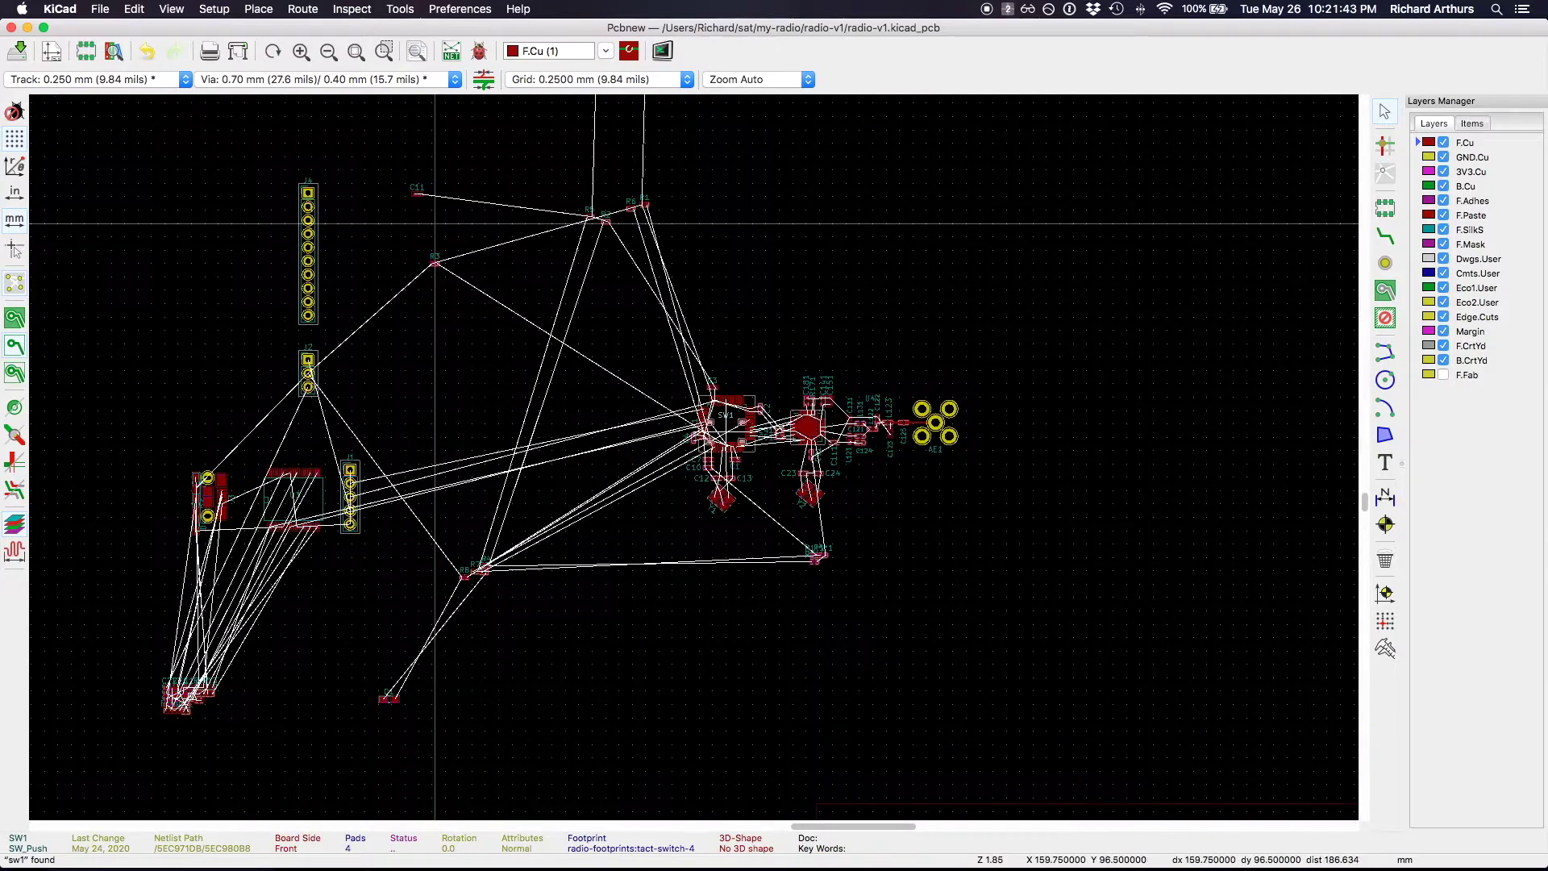
{"action": "scroll", "coordinate": [758, 451], "scroll_direction": "up", "scroll_amount": 4}
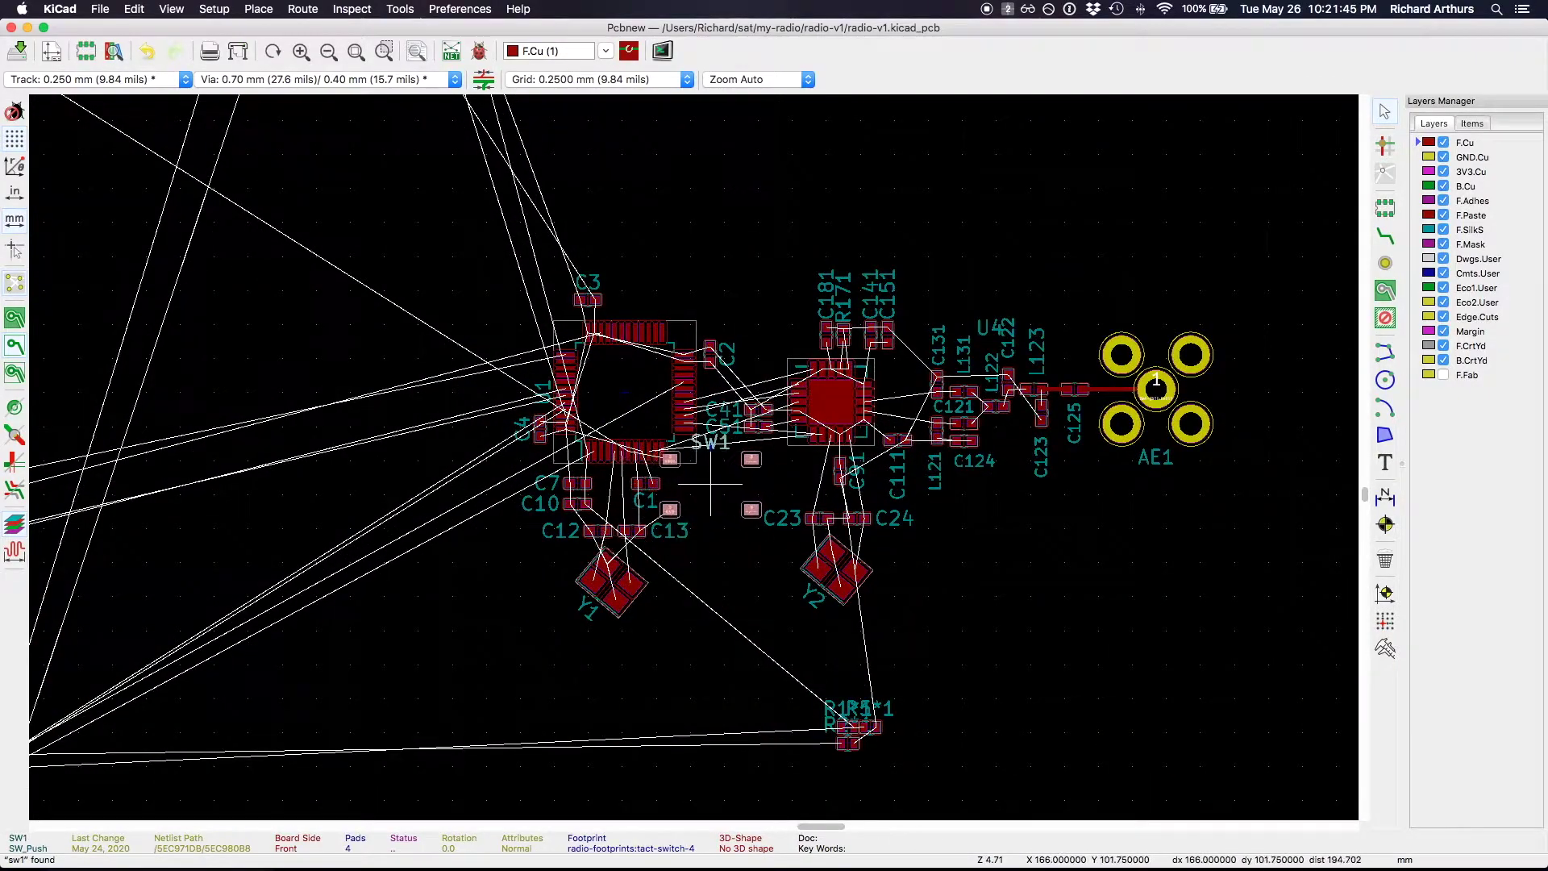
{"action": "scroll", "coordinate": [702, 476], "scroll_direction": "down", "scroll_amount": 2}
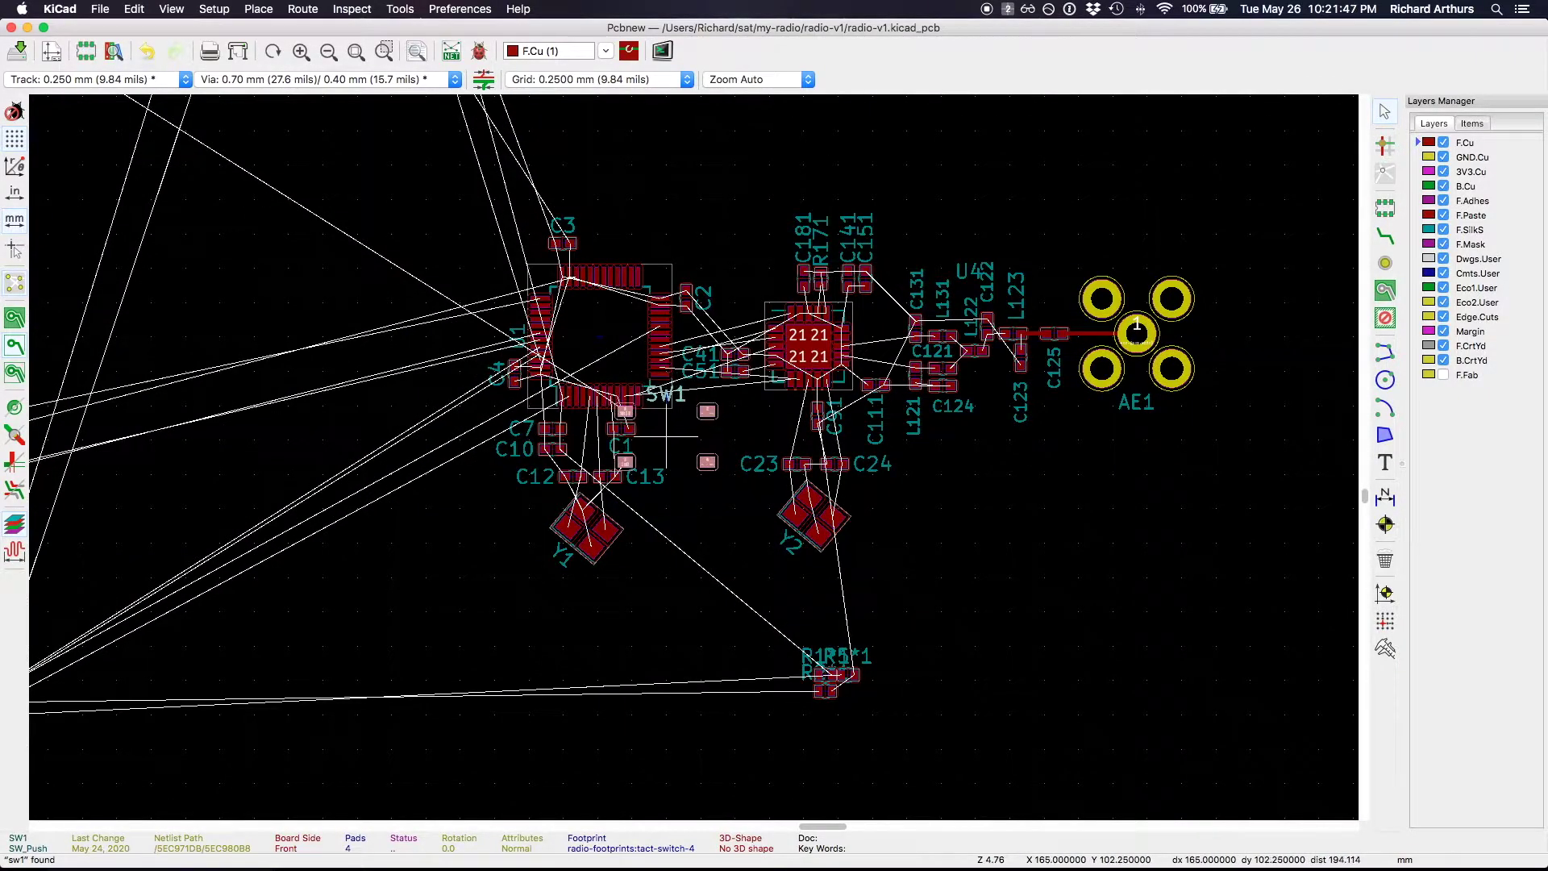
{"action": "scroll", "coordinate": [666, 436], "scroll_direction": "up", "scroll_amount": 5}
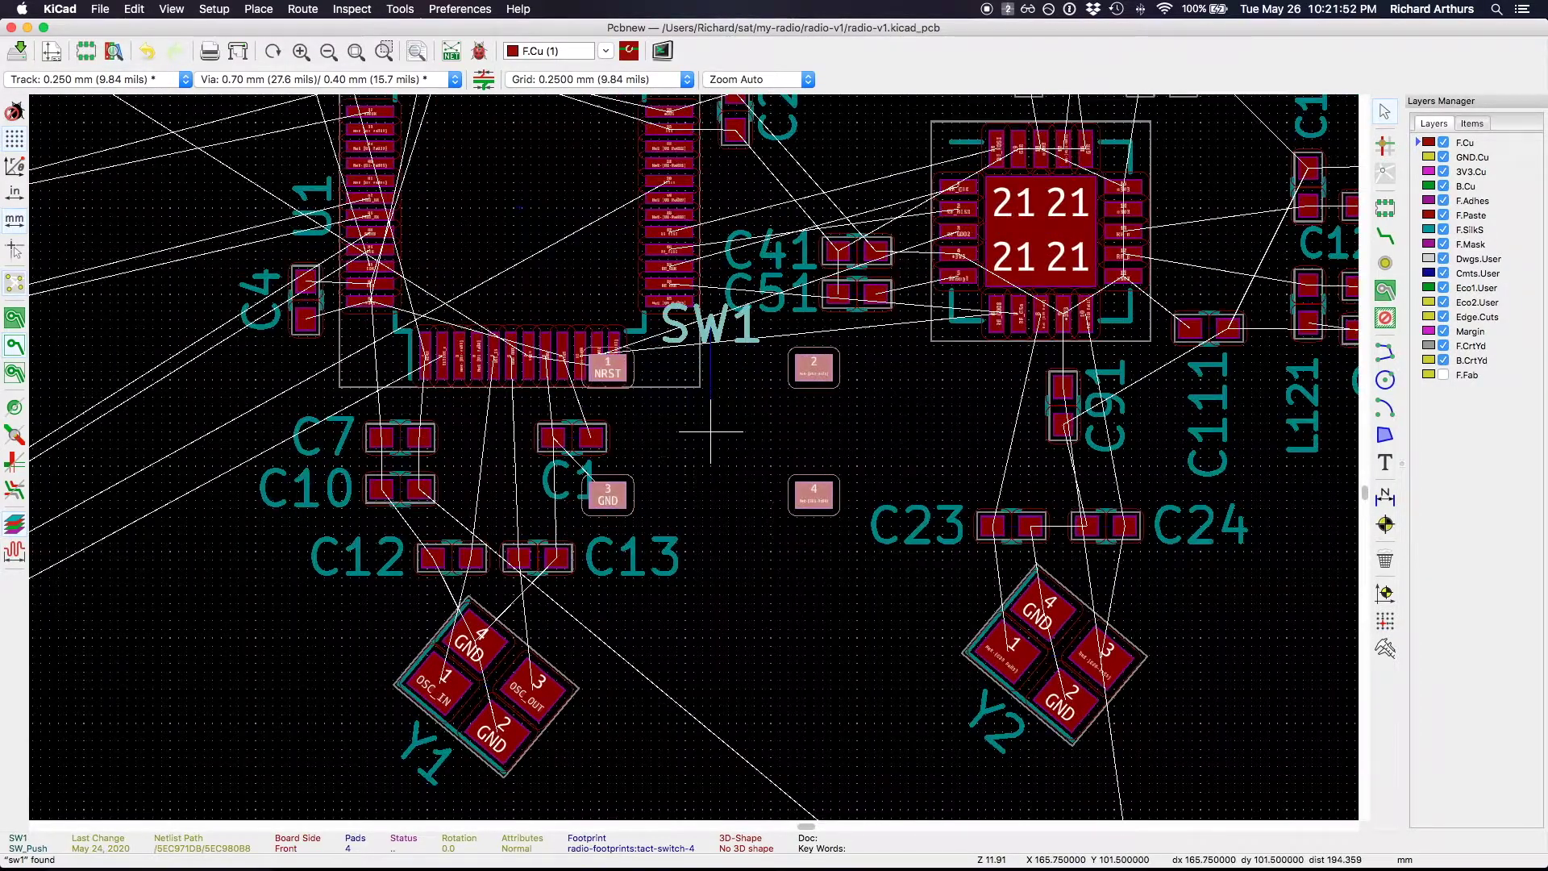
{"action": "scroll", "coordinate": [698, 442], "scroll_direction": "up", "scroll_amount": 3}
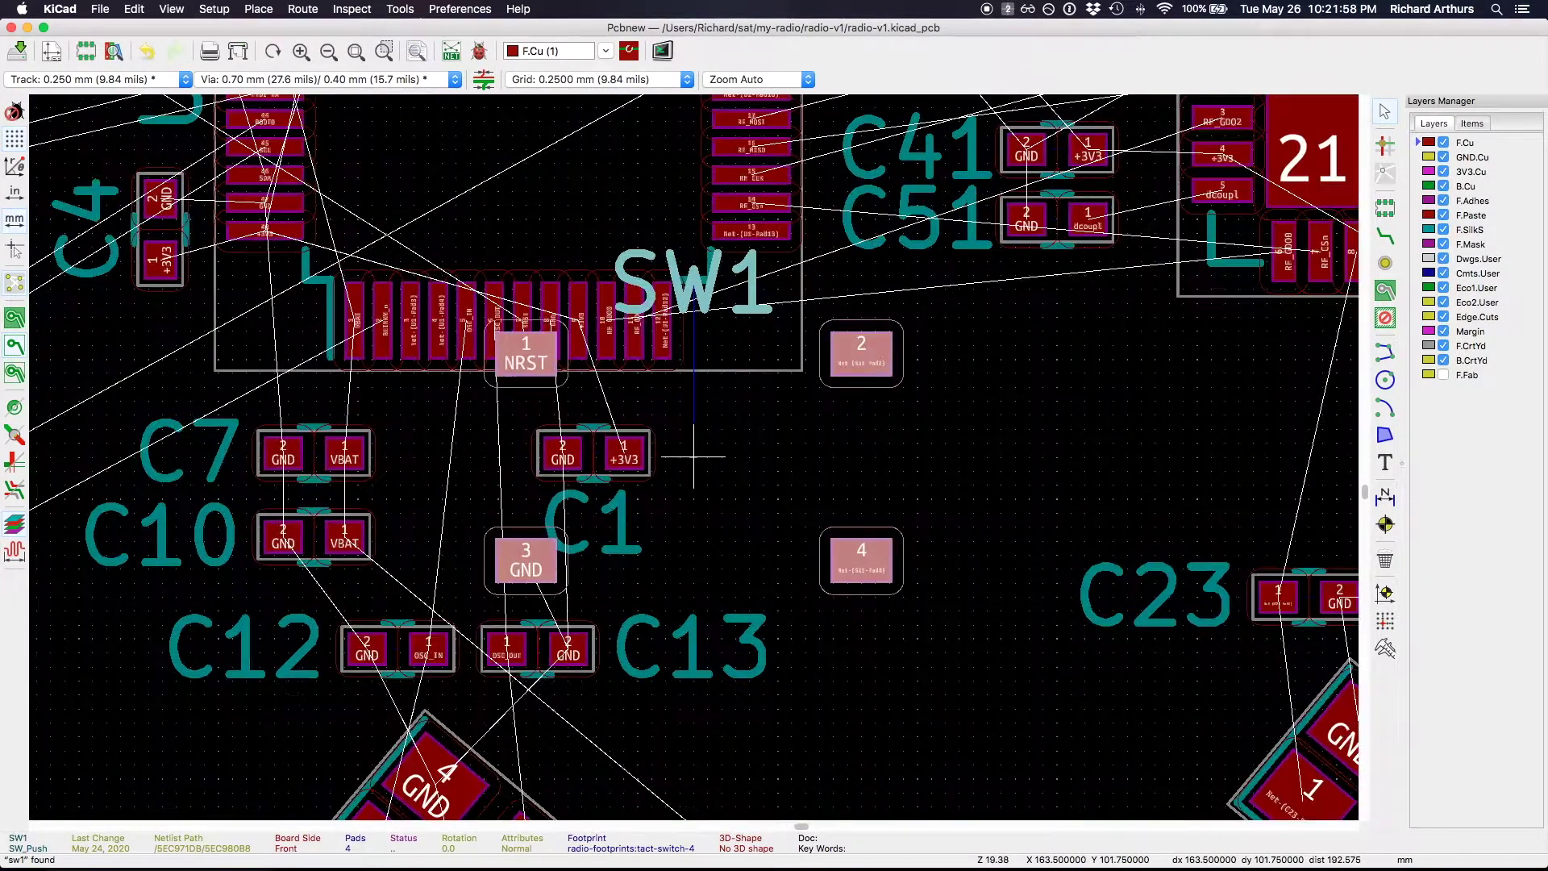
{"action": "scroll", "coordinate": [693, 456], "scroll_direction": "up", "scroll_amount": 1}
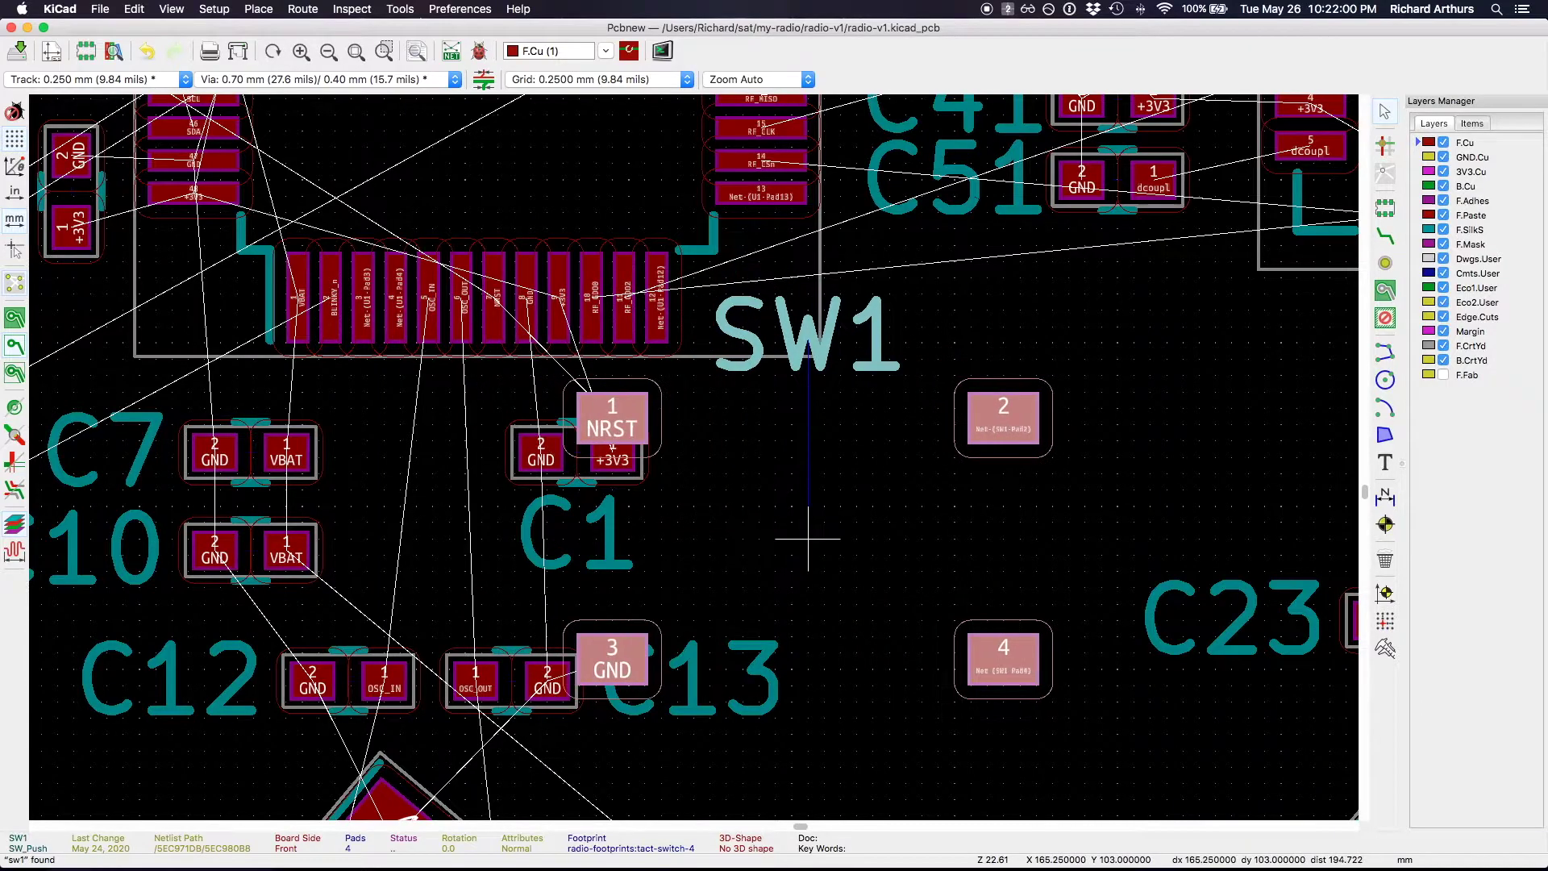
{"action": "scroll", "coordinate": [808, 538], "scroll_direction": "down", "scroll_amount": 5}
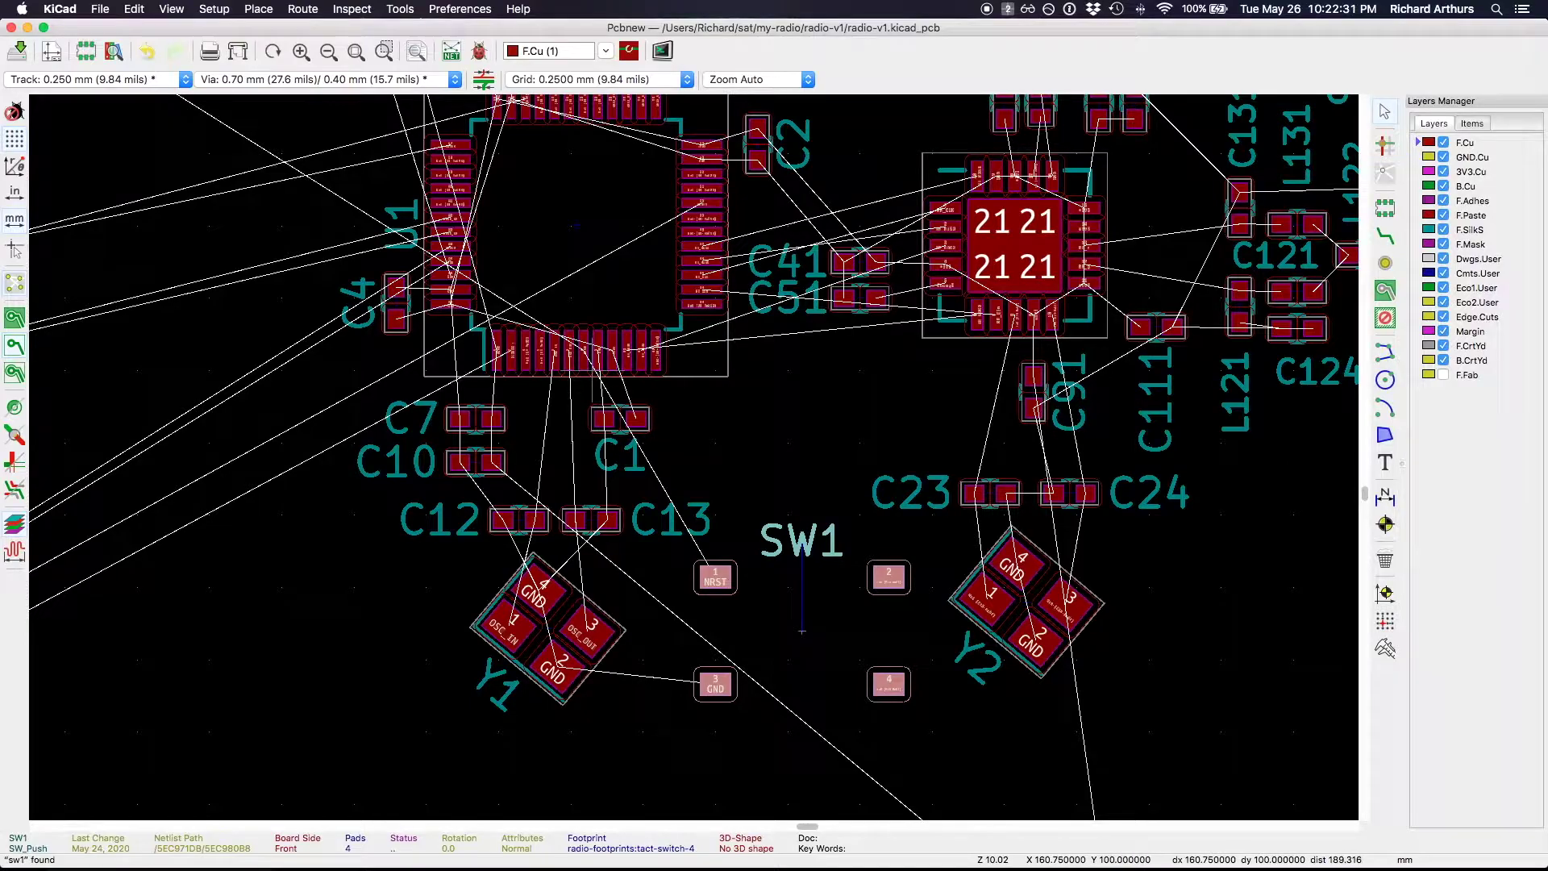
{"action": "scroll", "coordinate": [802, 631], "scroll_direction": "up", "scroll_amount": 1}
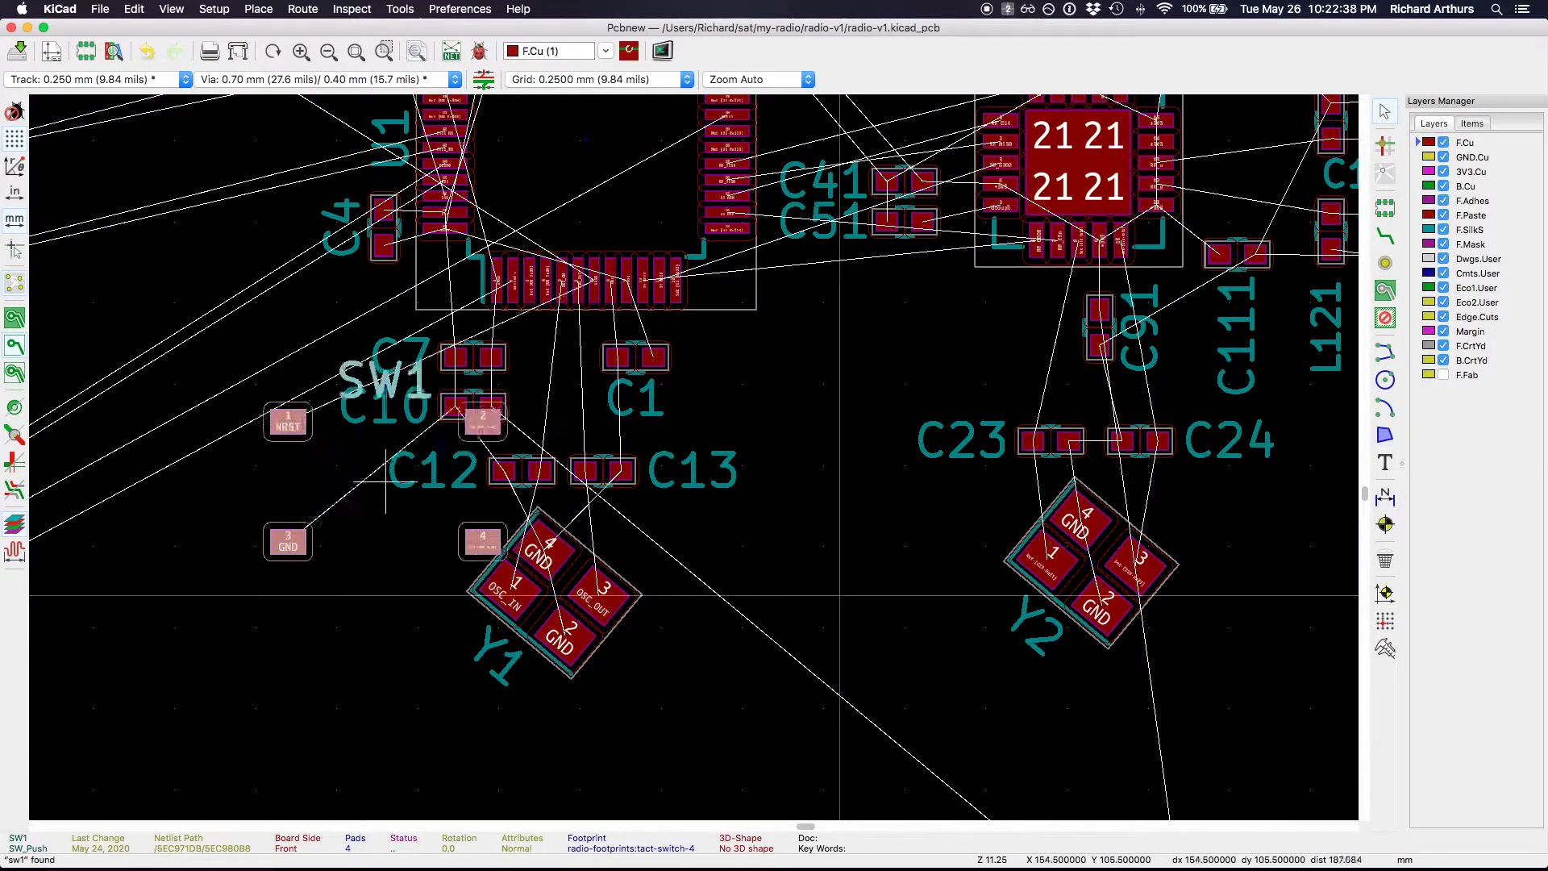
{"action": "scroll", "coordinate": [166, 571], "scroll_direction": "down", "scroll_amount": 3}
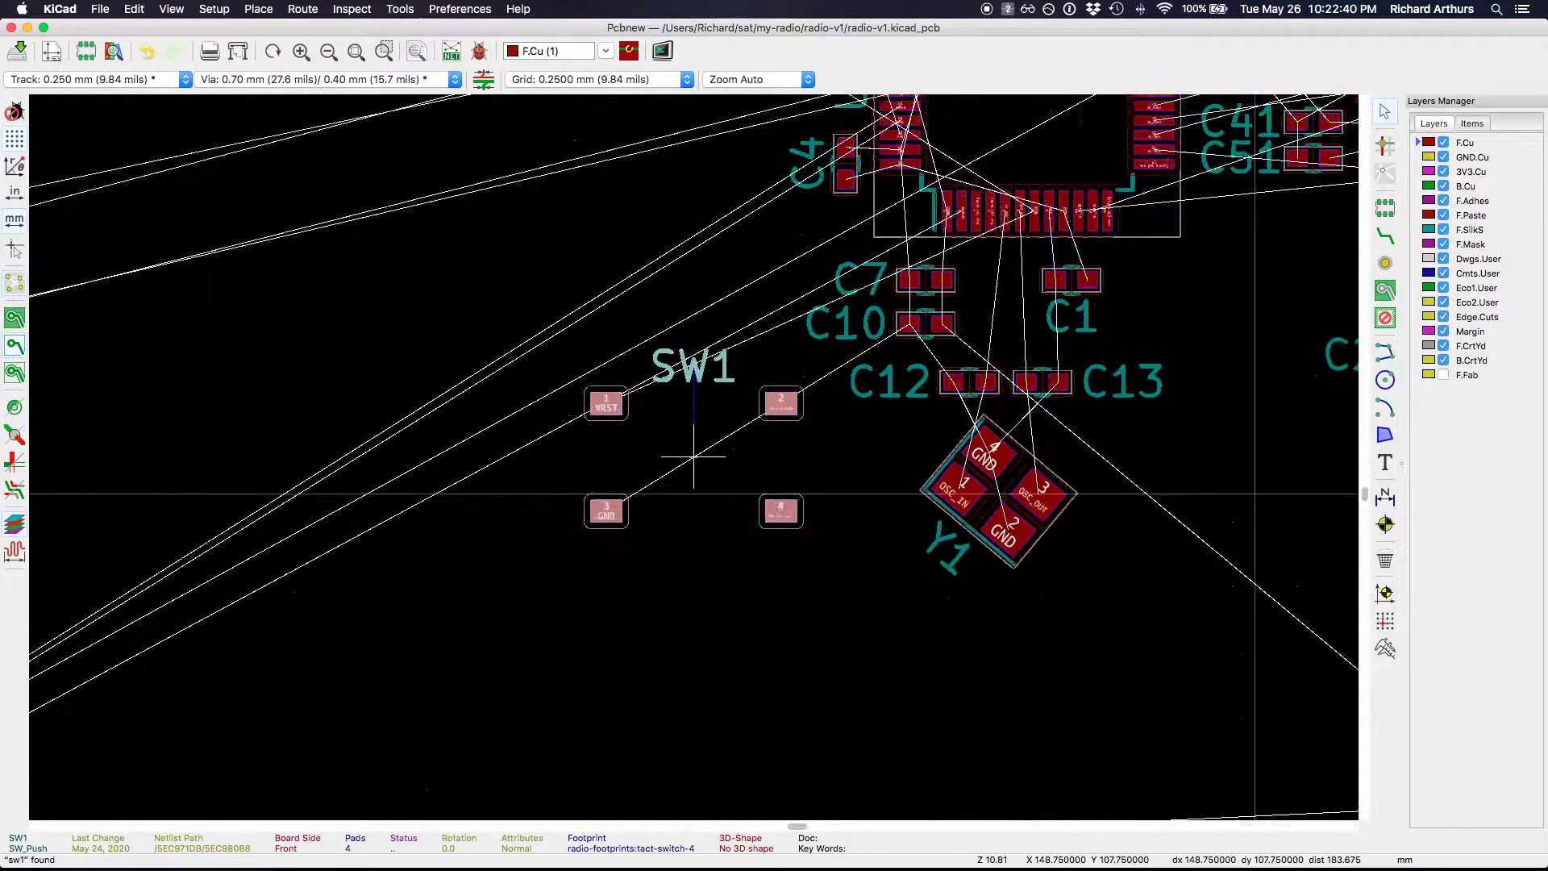
{"action": "scroll", "coordinate": [721, 496], "scroll_direction": "down", "scroll_amount": 1}
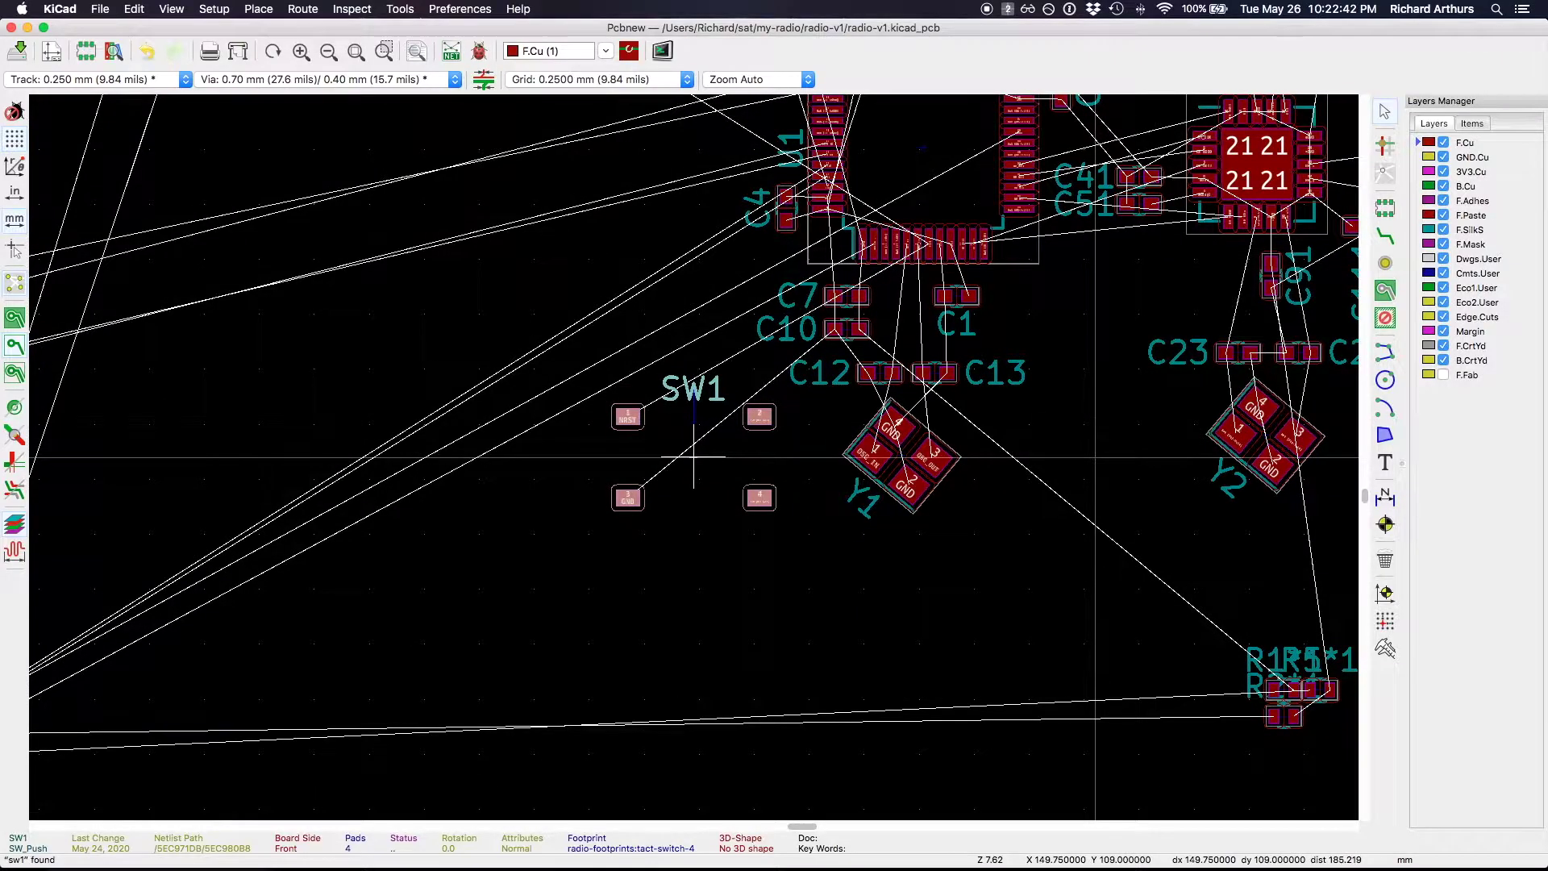
{"action": "scroll", "coordinate": [691, 452], "scroll_direction": "down", "scroll_amount": 6}
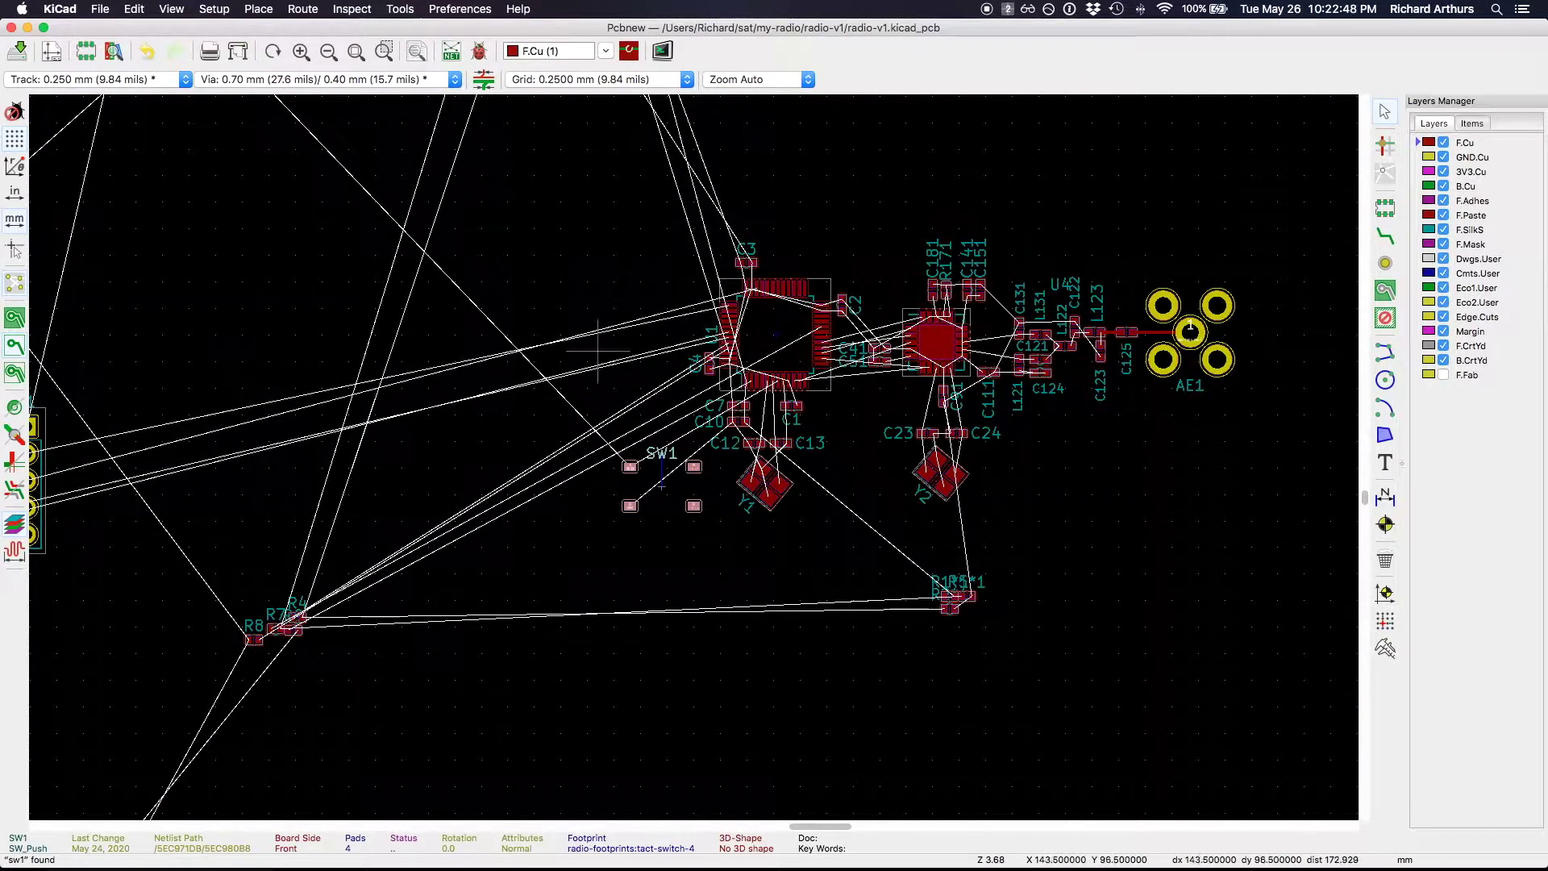
{"action": "scroll", "coordinate": [676, 482], "scroll_direction": "up", "scroll_amount": 6}
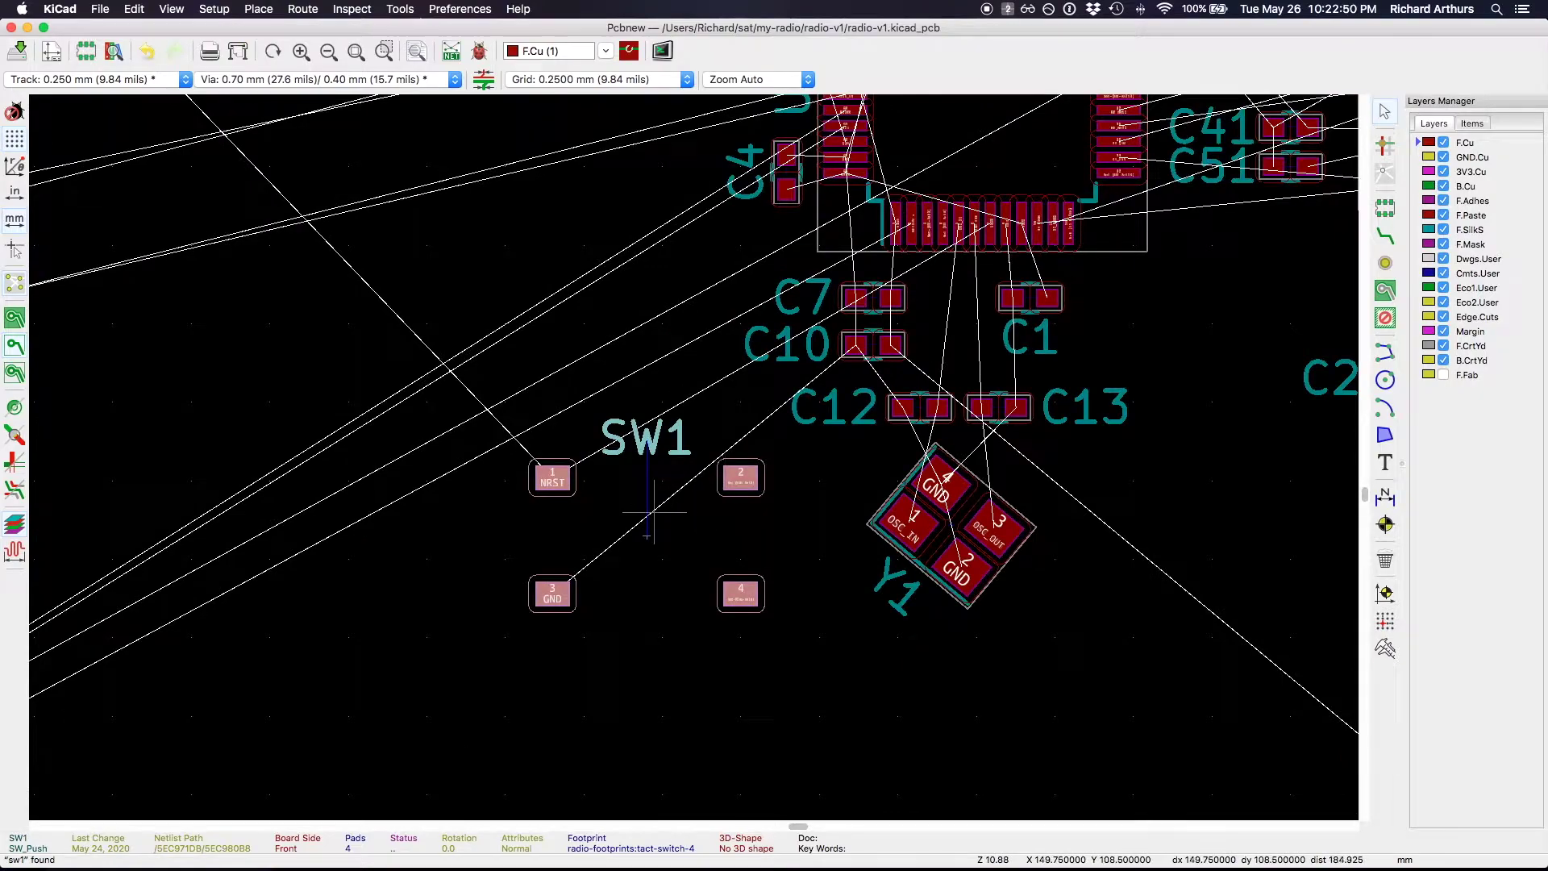
{"action": "scroll", "coordinate": [723, 439], "scroll_direction": "up", "scroll_amount": 2}
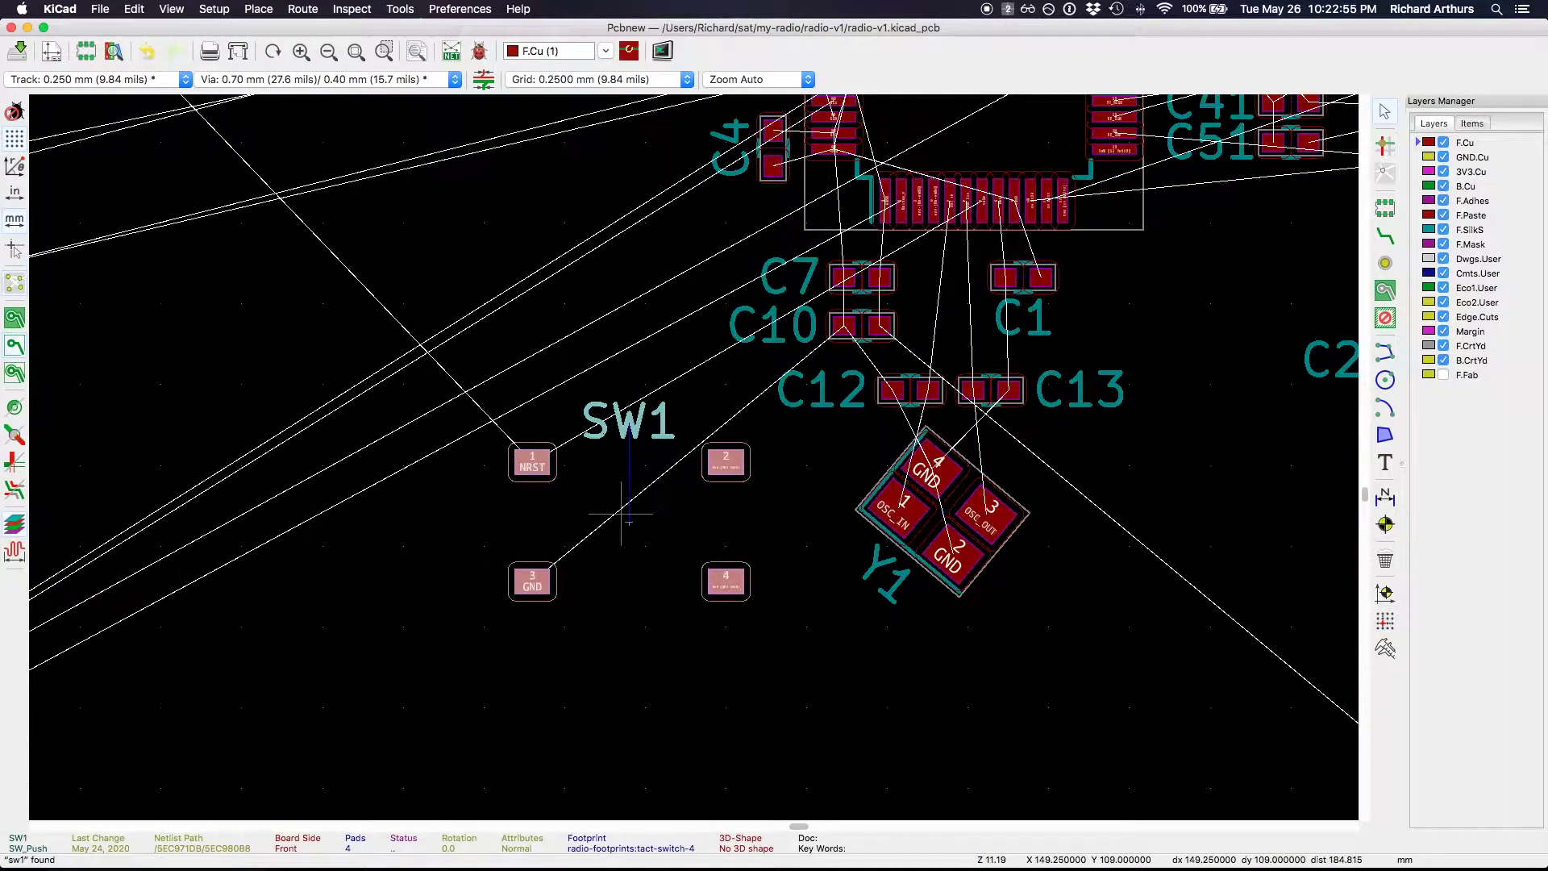
{"action": "scroll", "coordinate": [1226, 504], "scroll_direction": "down", "scroll_amount": 1}
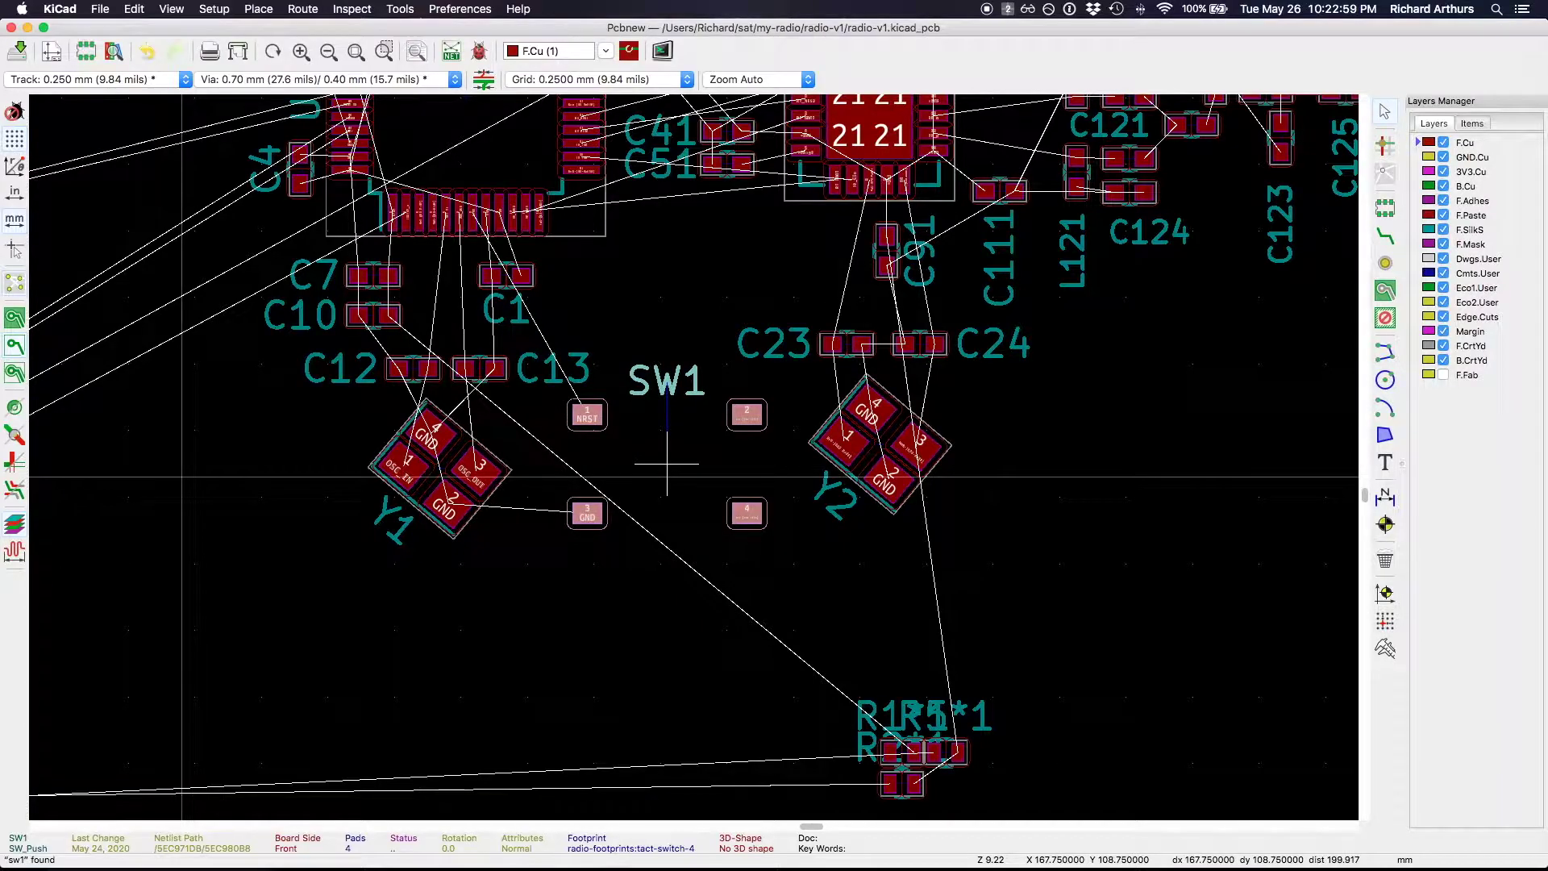
{"action": "left_click", "coordinate": [667, 463]}
Step: Bring C11 and R3 together across the board and place them in the empty area below antenna connector AE1
{"action": "scroll", "coordinate": [667, 463], "scroll_direction": "down", "scroll_amount": 3}
{"action": "scroll", "coordinate": [992, 645], "scroll_direction": "up", "scroll_amount": 2}
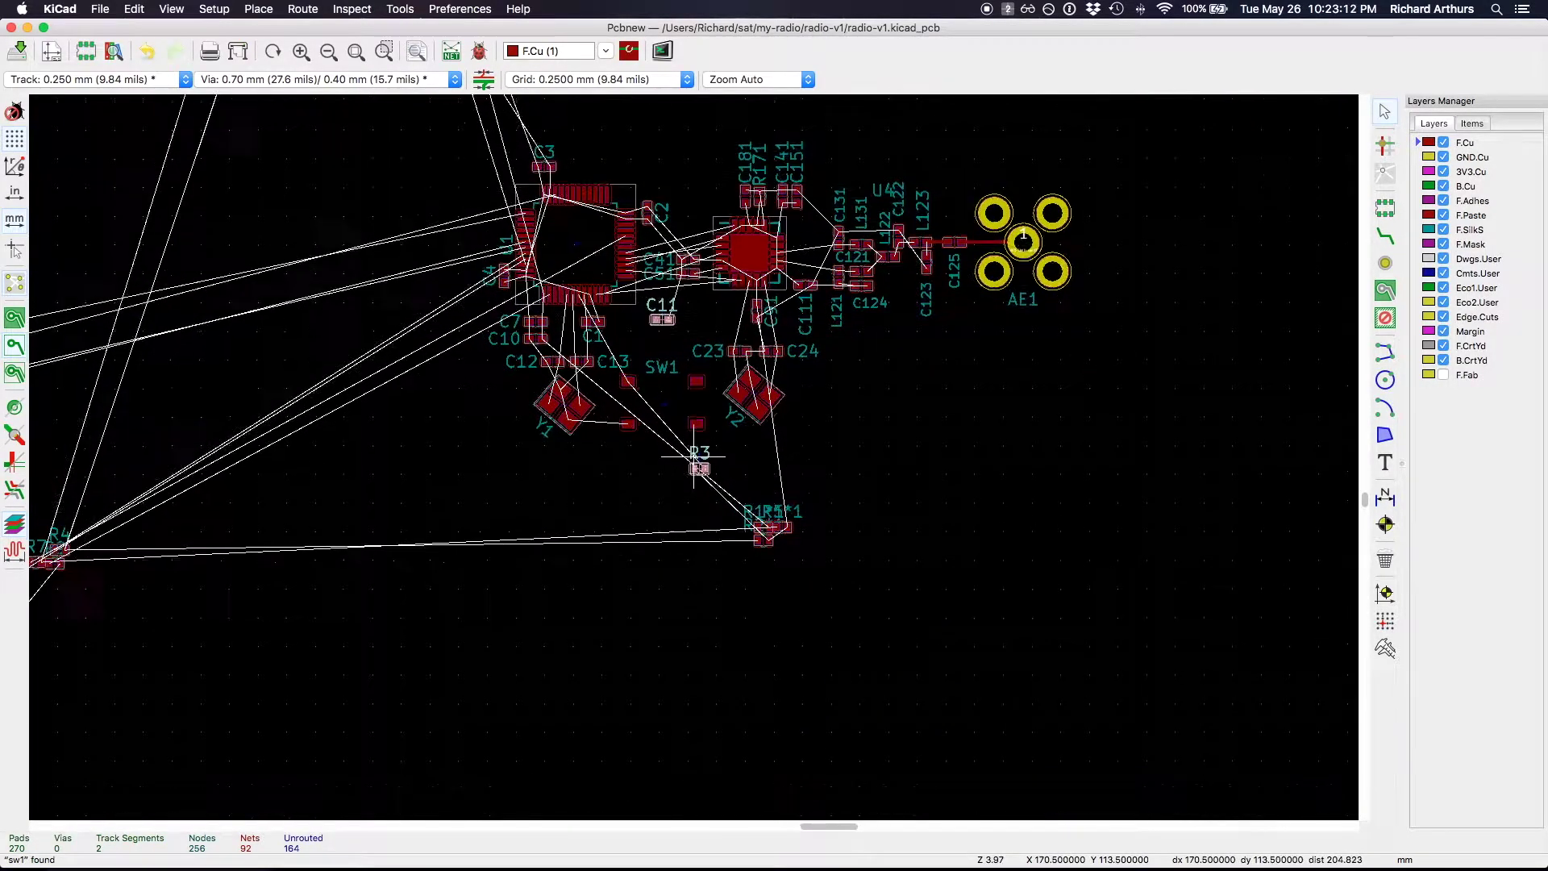
{"action": "scroll", "coordinate": [677, 440], "scroll_direction": "up", "scroll_amount": 1}
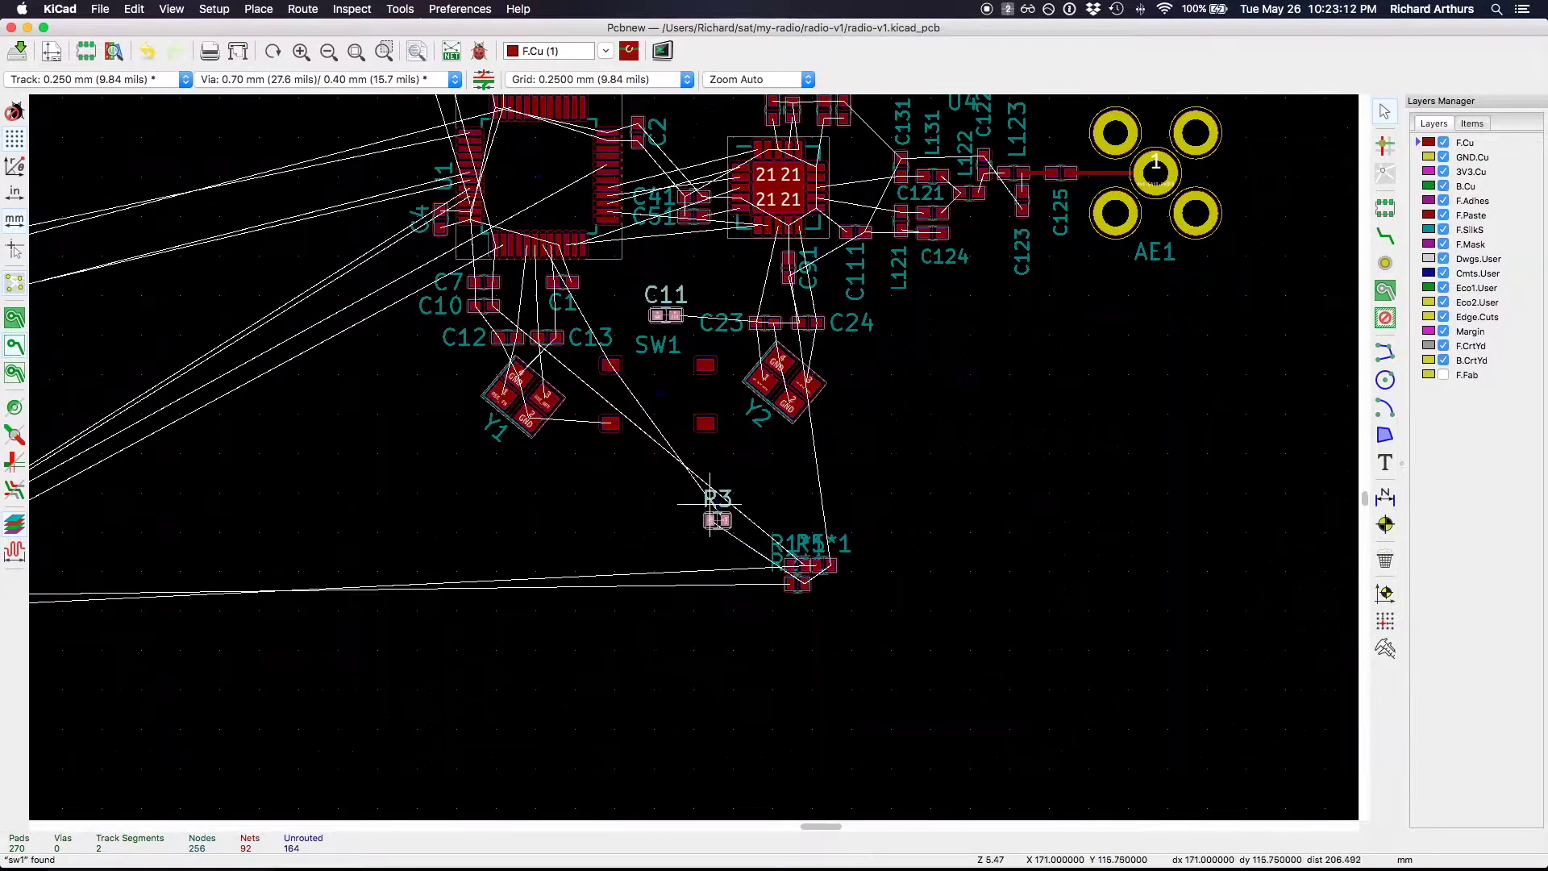
{"action": "left_click", "coordinate": [1025, 653]}
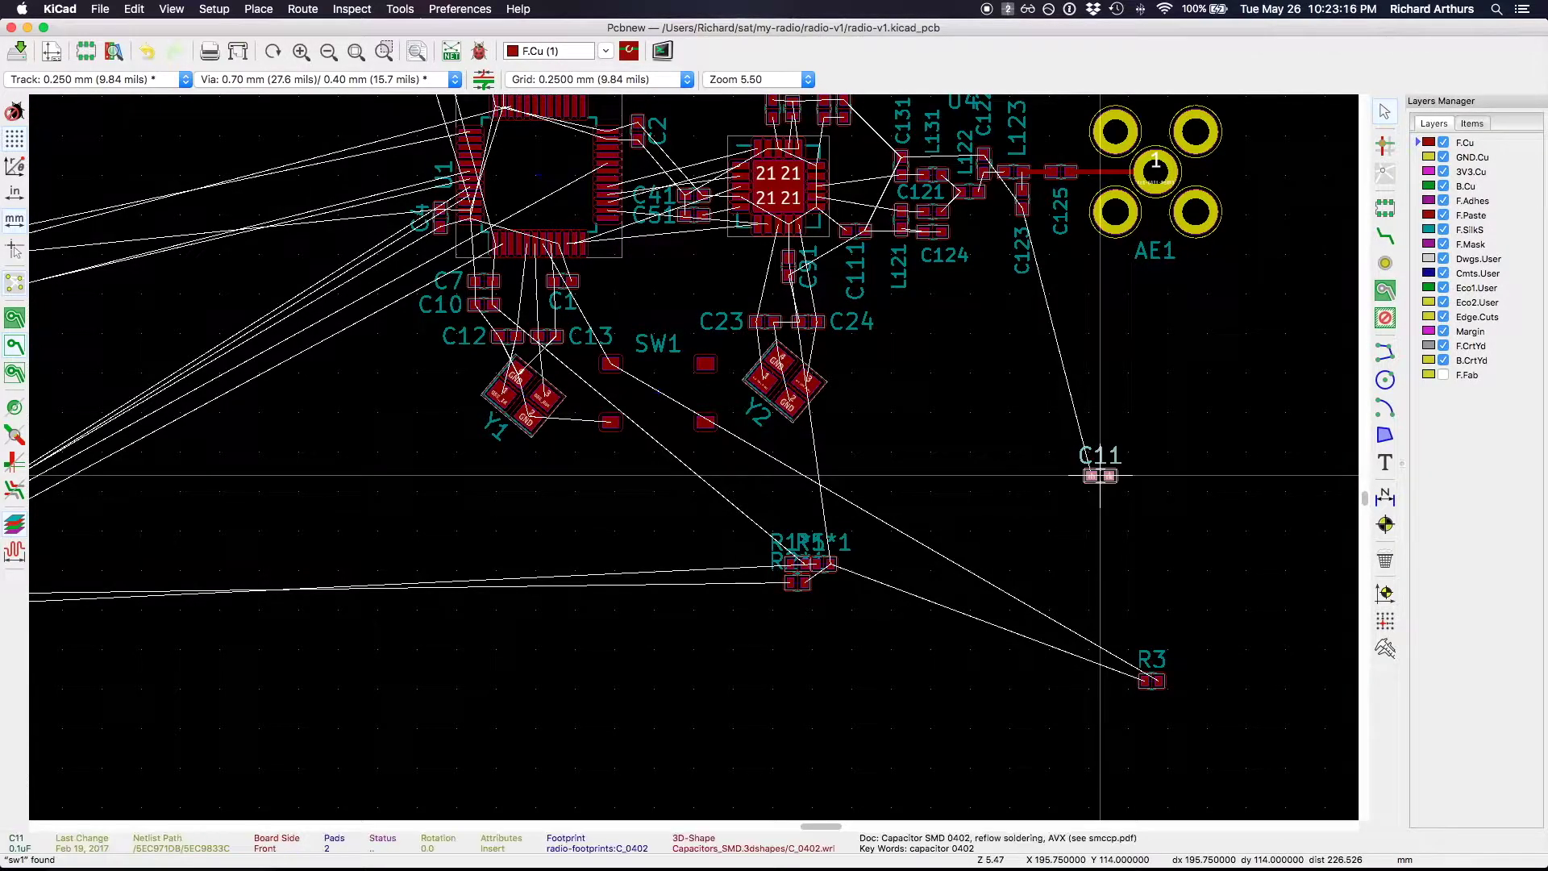
Step: Move C11 directly below SW1's GND pad and place its reference label beside the capacitor
{"action": "left_click_drag", "start_coordinate": [1100, 476], "coordinate": [643, 351]}
{"action": "scroll", "coordinate": [693, 457], "scroll_direction": "up", "scroll_amount": 3}
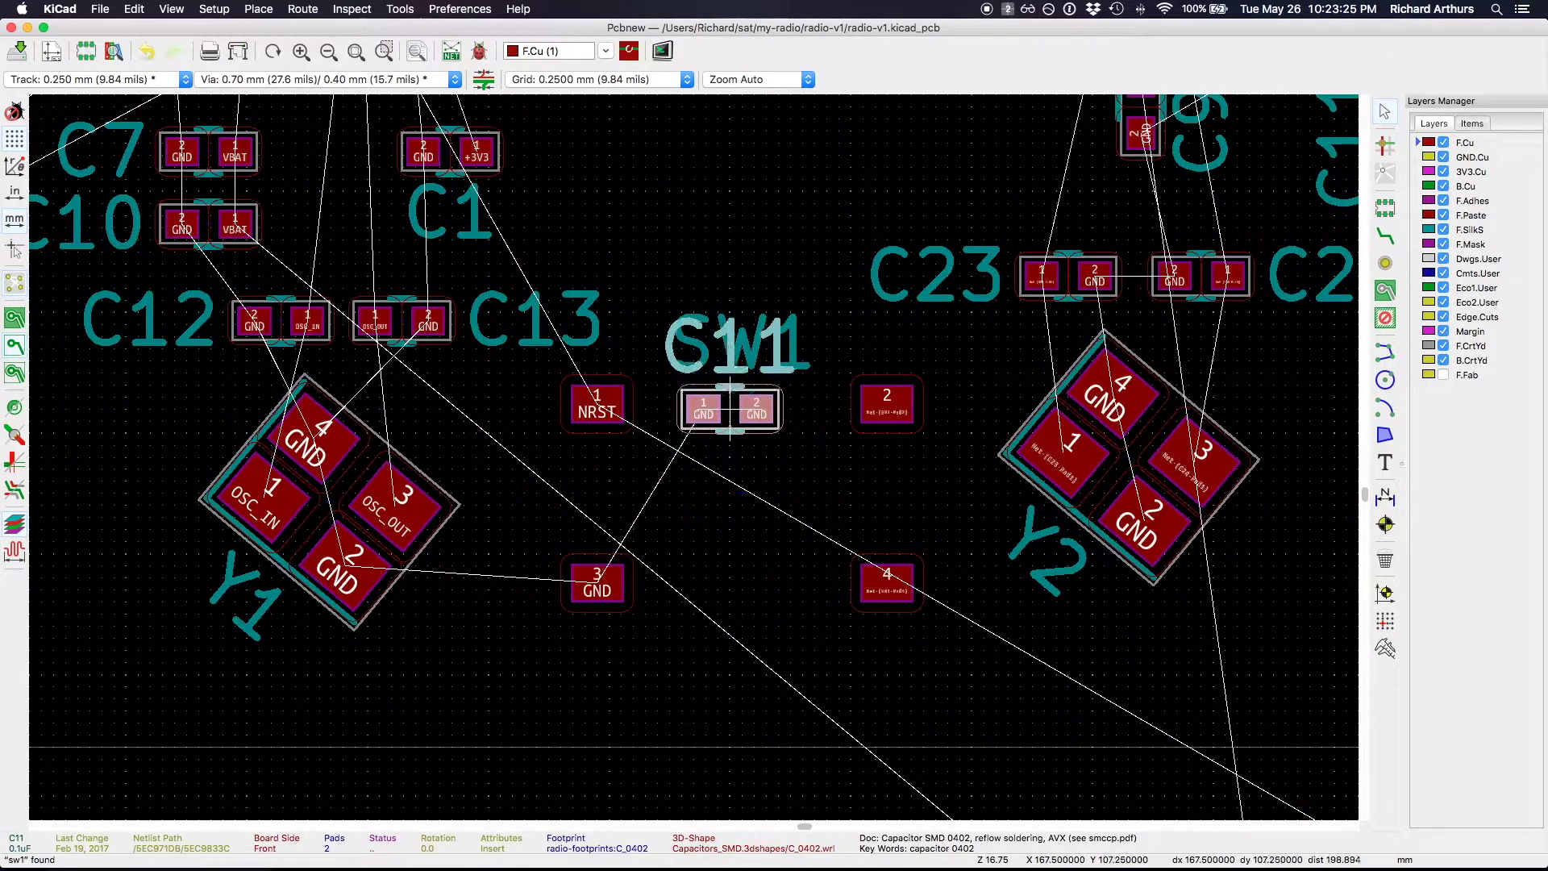
{"action": "left_click_drag", "start_coordinate": [726, 408], "coordinate": [572, 686]}
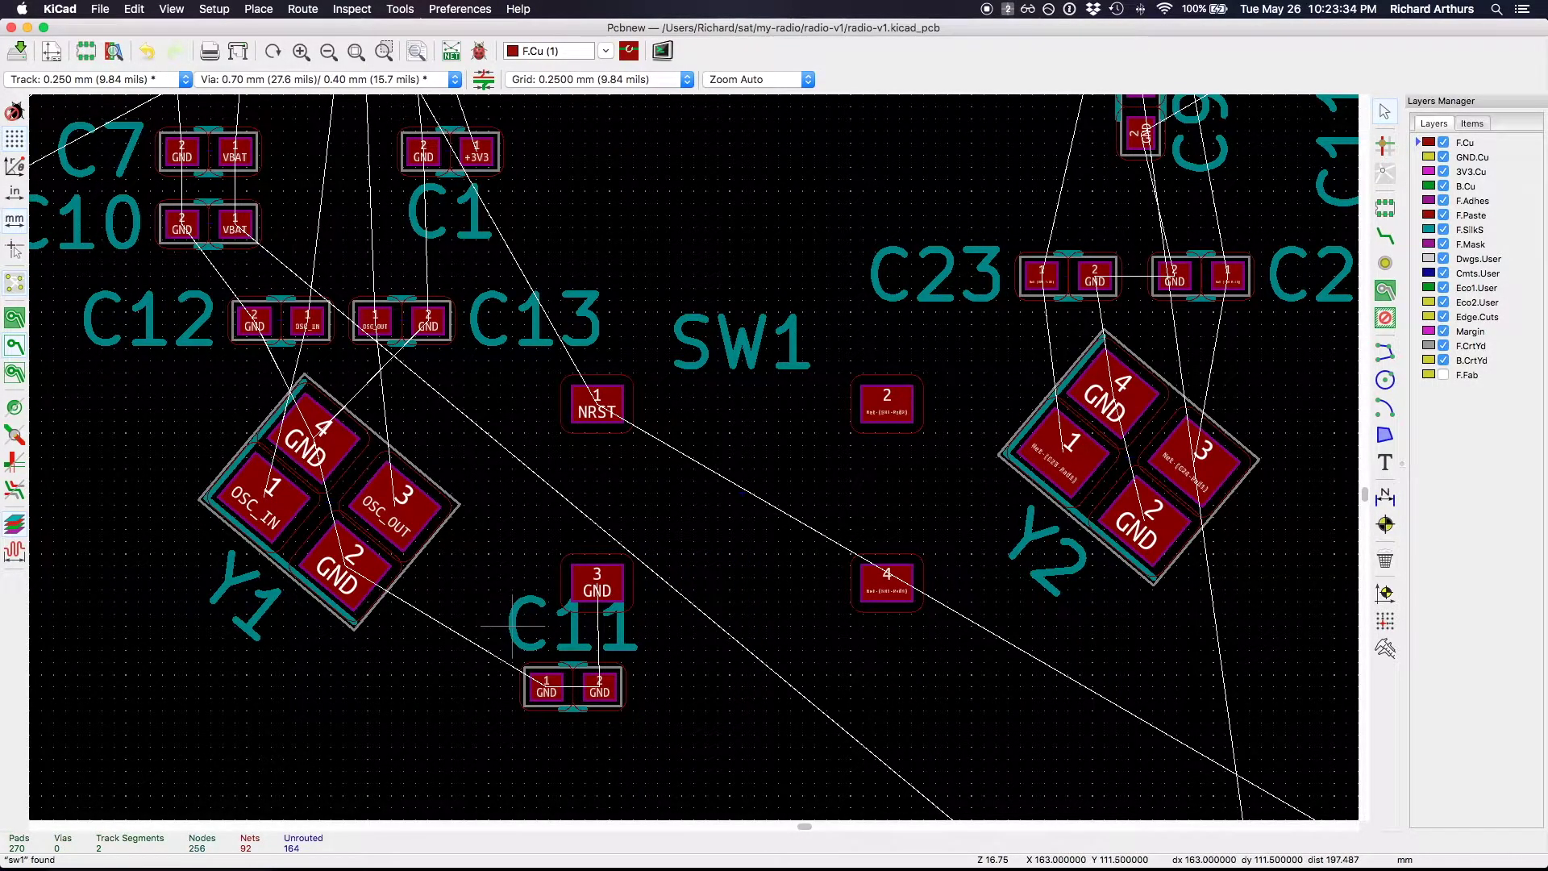
{"action": "left_click_drag", "start_coordinate": [513, 625], "coordinate": [717, 650]}
{"action": "scroll", "coordinate": [718, 650], "scroll_direction": "down", "scroll_amount": 3}
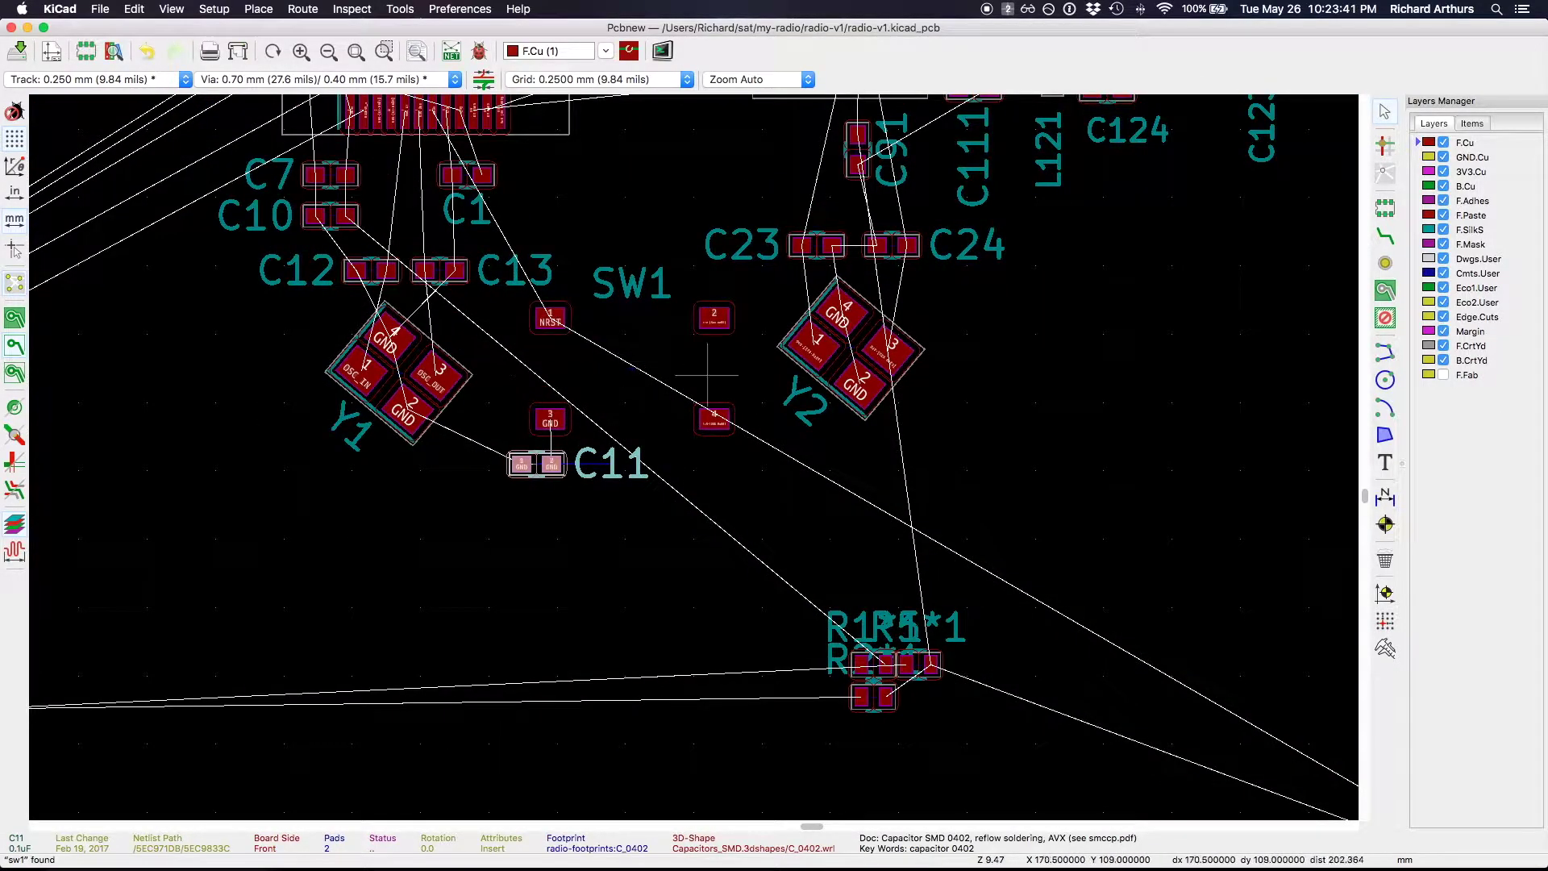
Step: Move R3 next to C1, above SW1's NRST pad, with its +3V3 pad facing C1
{"action": "scroll", "coordinate": [689, 504], "scroll_direction": "down", "scroll_amount": 2}
{"action": "scroll", "coordinate": [422, 536], "scroll_direction": "down", "scroll_amount": 1}
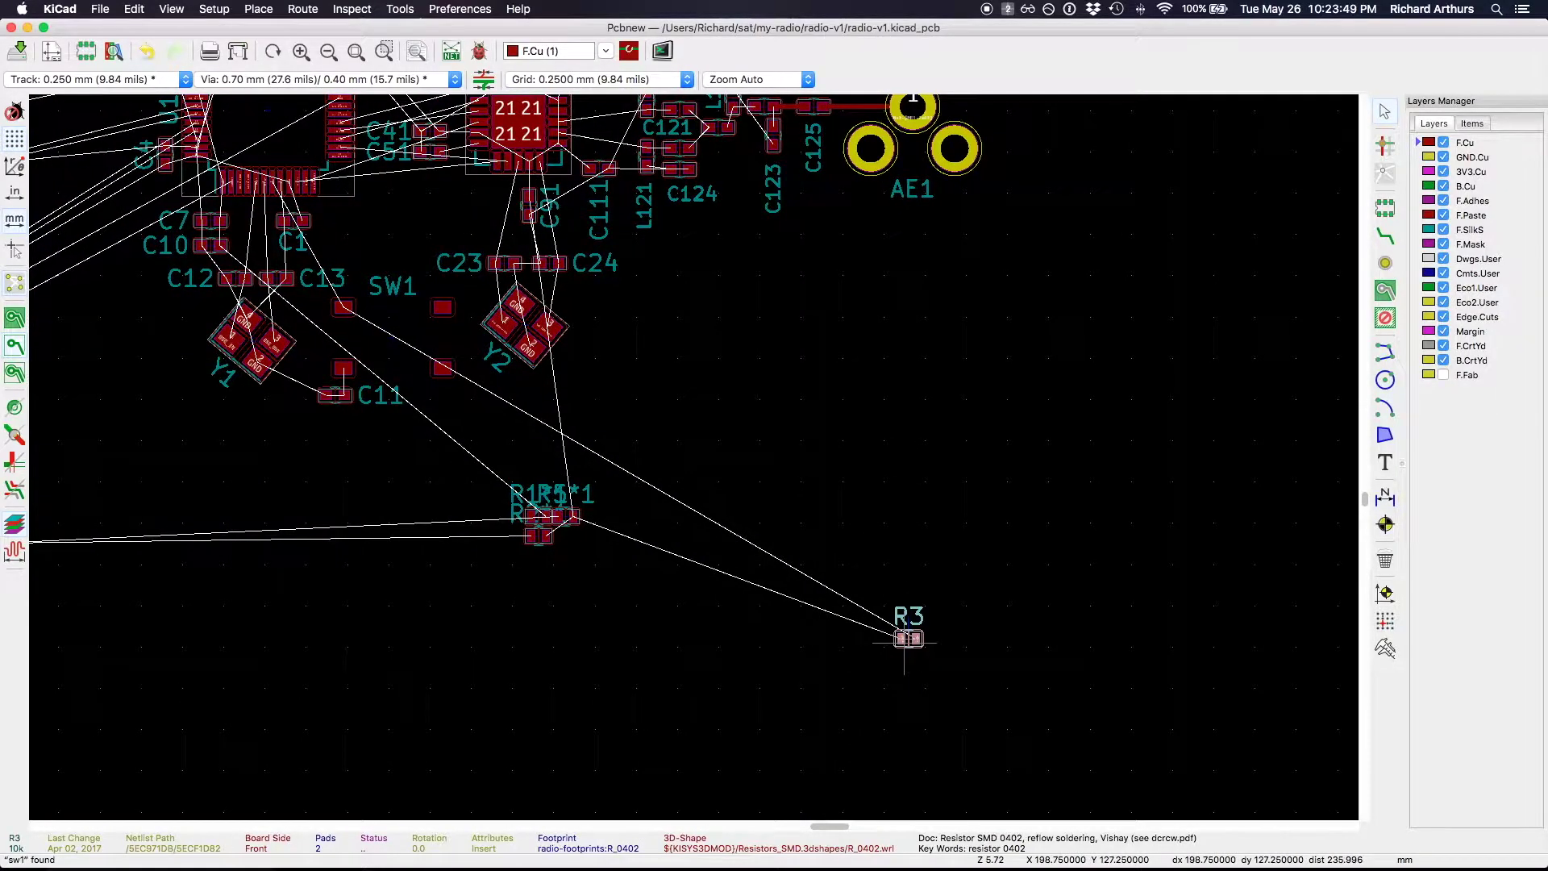
{"action": "key", "text": "m"}
{"action": "scroll", "coordinate": [646, 446], "scroll_direction": "up", "scroll_amount": 6}
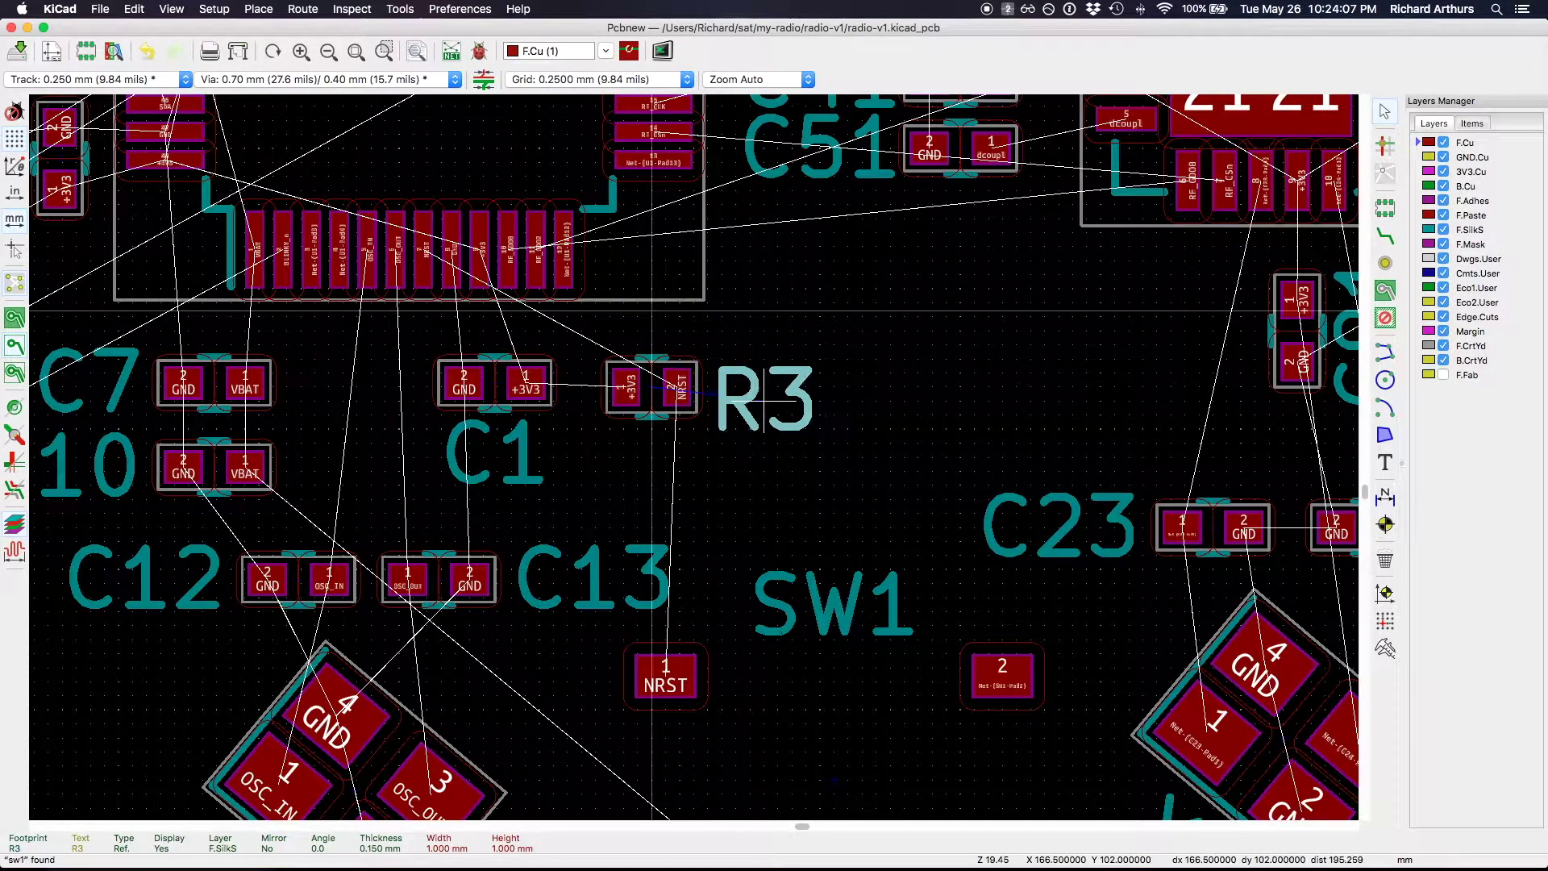
Step: Reposition R3's reference label directly beneath the resistor
{"action": "left_click", "coordinate": [762, 385]}
{"action": "scroll", "coordinate": [700, 475], "scroll_direction": "down", "scroll_amount": 3}
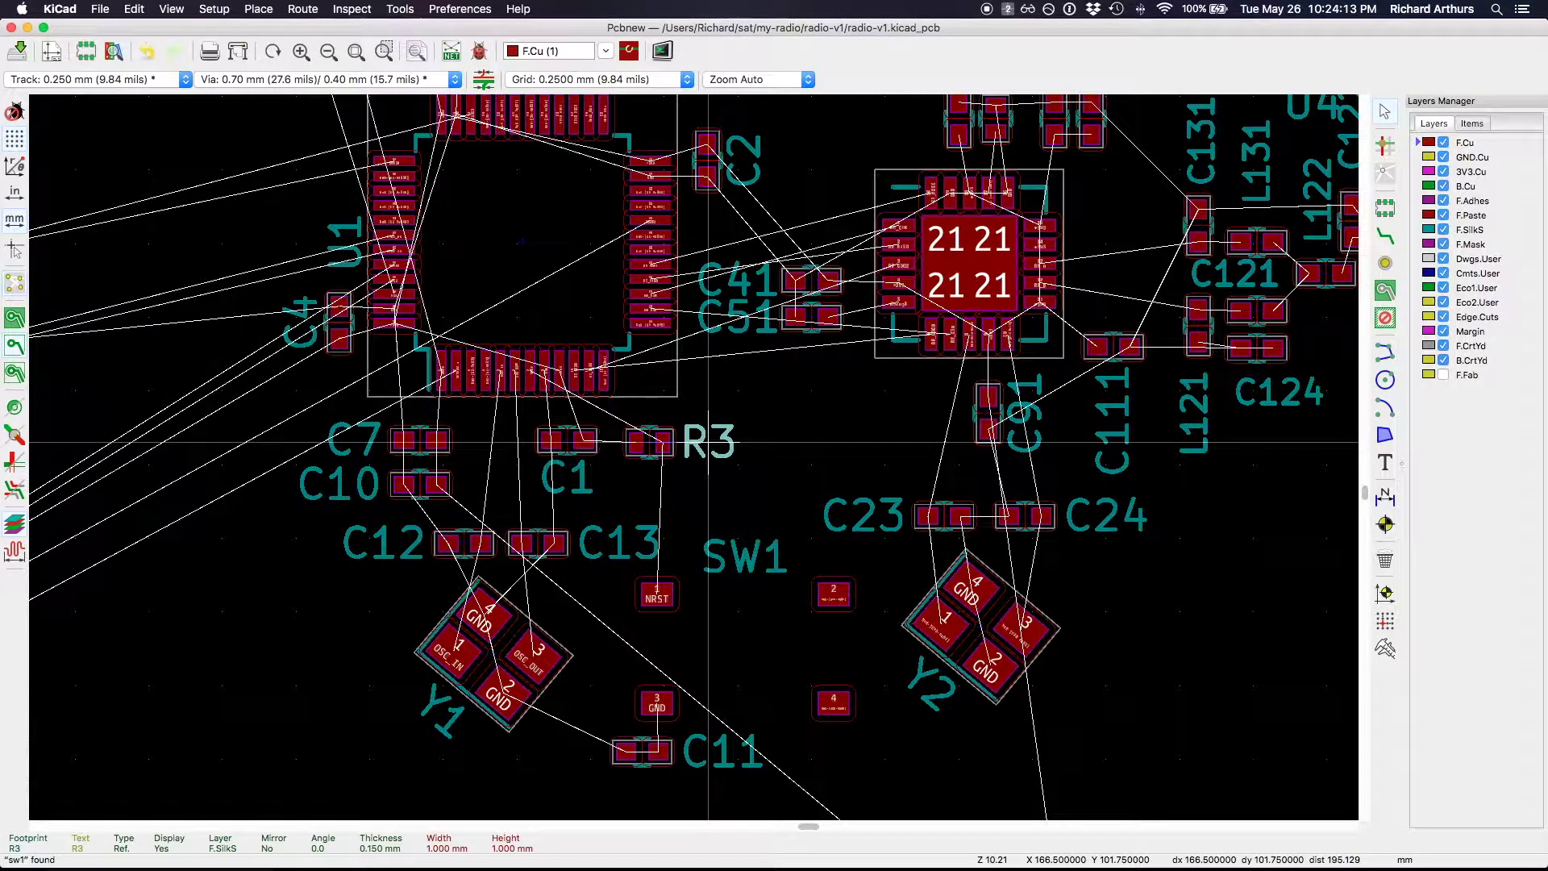
{"action": "key", "text": "m"}
{"action": "left_click", "coordinate": [708, 442]}
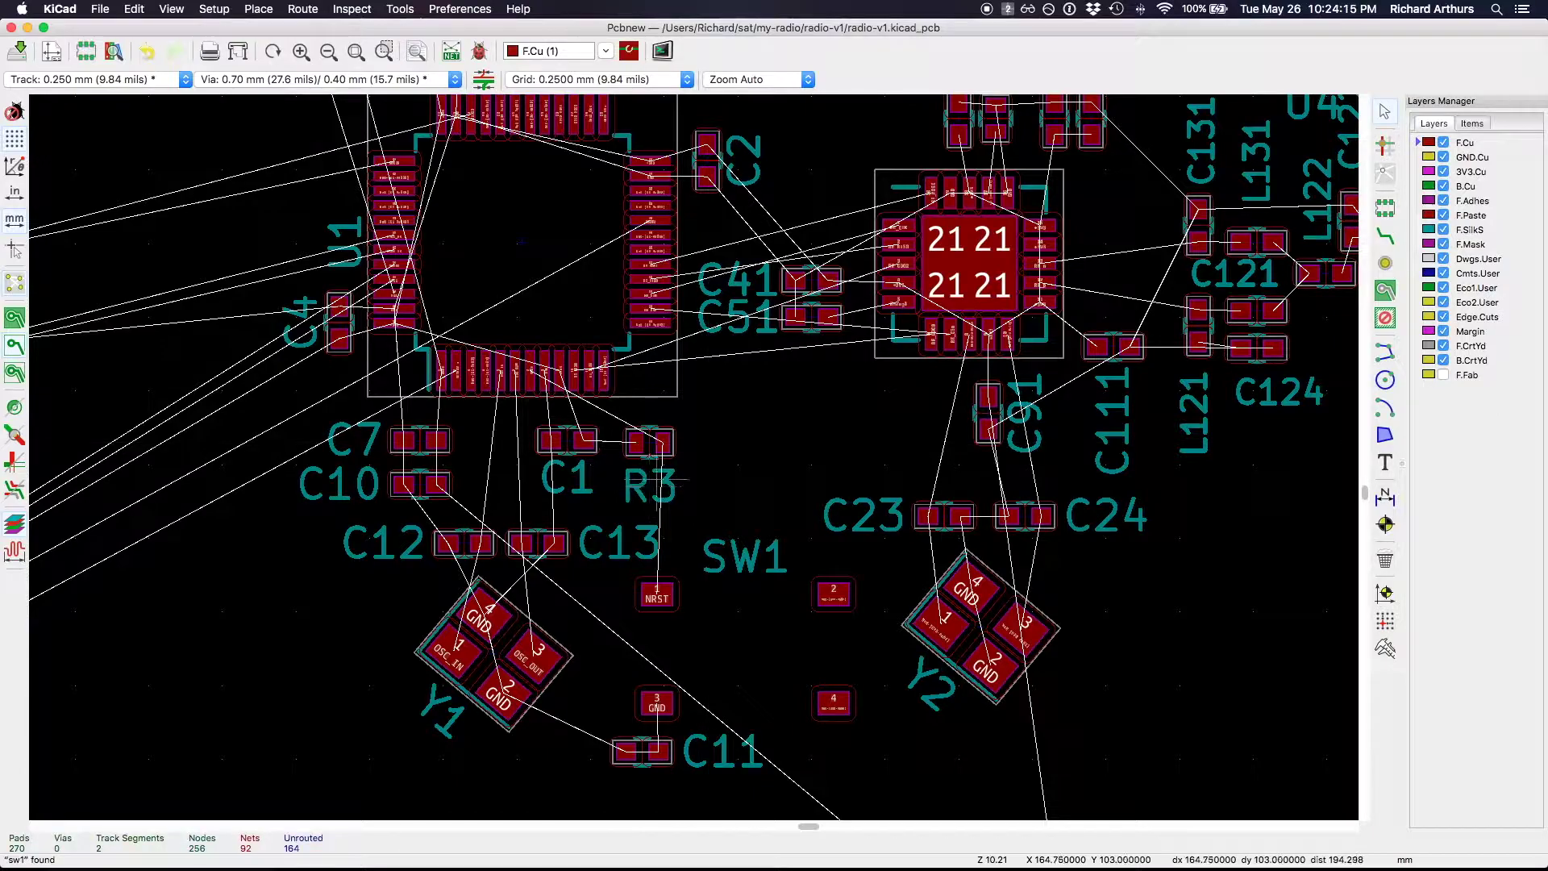
{"action": "left_click", "coordinate": [649, 442]}
Step: Examine the arrangement around U1, U4 and SW1 and the nets running to the remaining resistors and headers
{"action": "scroll", "coordinate": [653, 452], "scroll_direction": "down", "scroll_amount": 2}
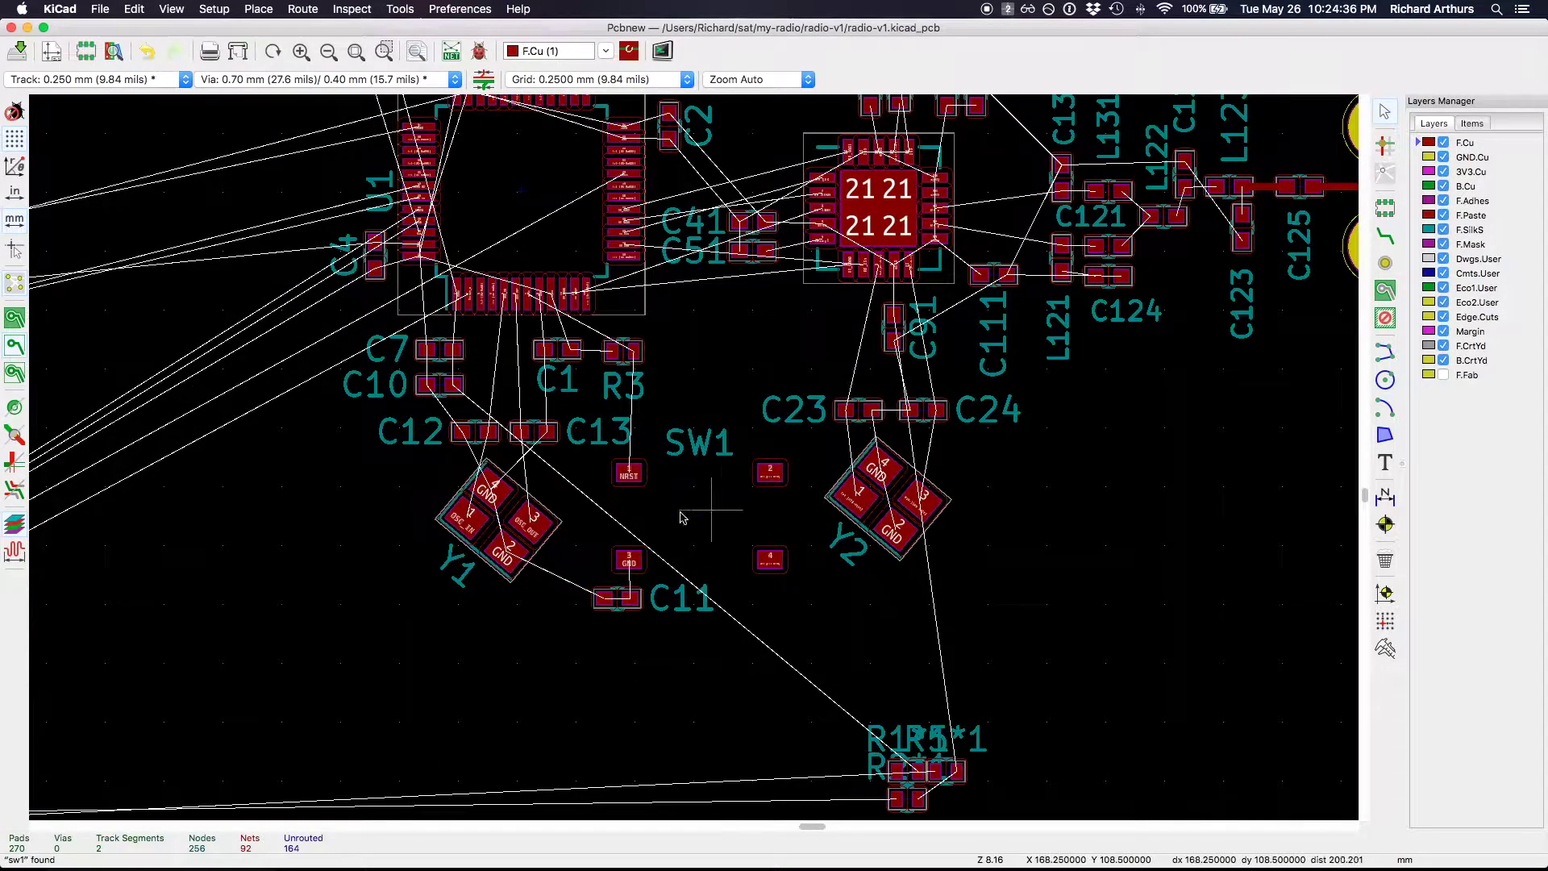
{"action": "scroll", "coordinate": [709, 516], "scroll_direction": "down", "scroll_amount": 2}
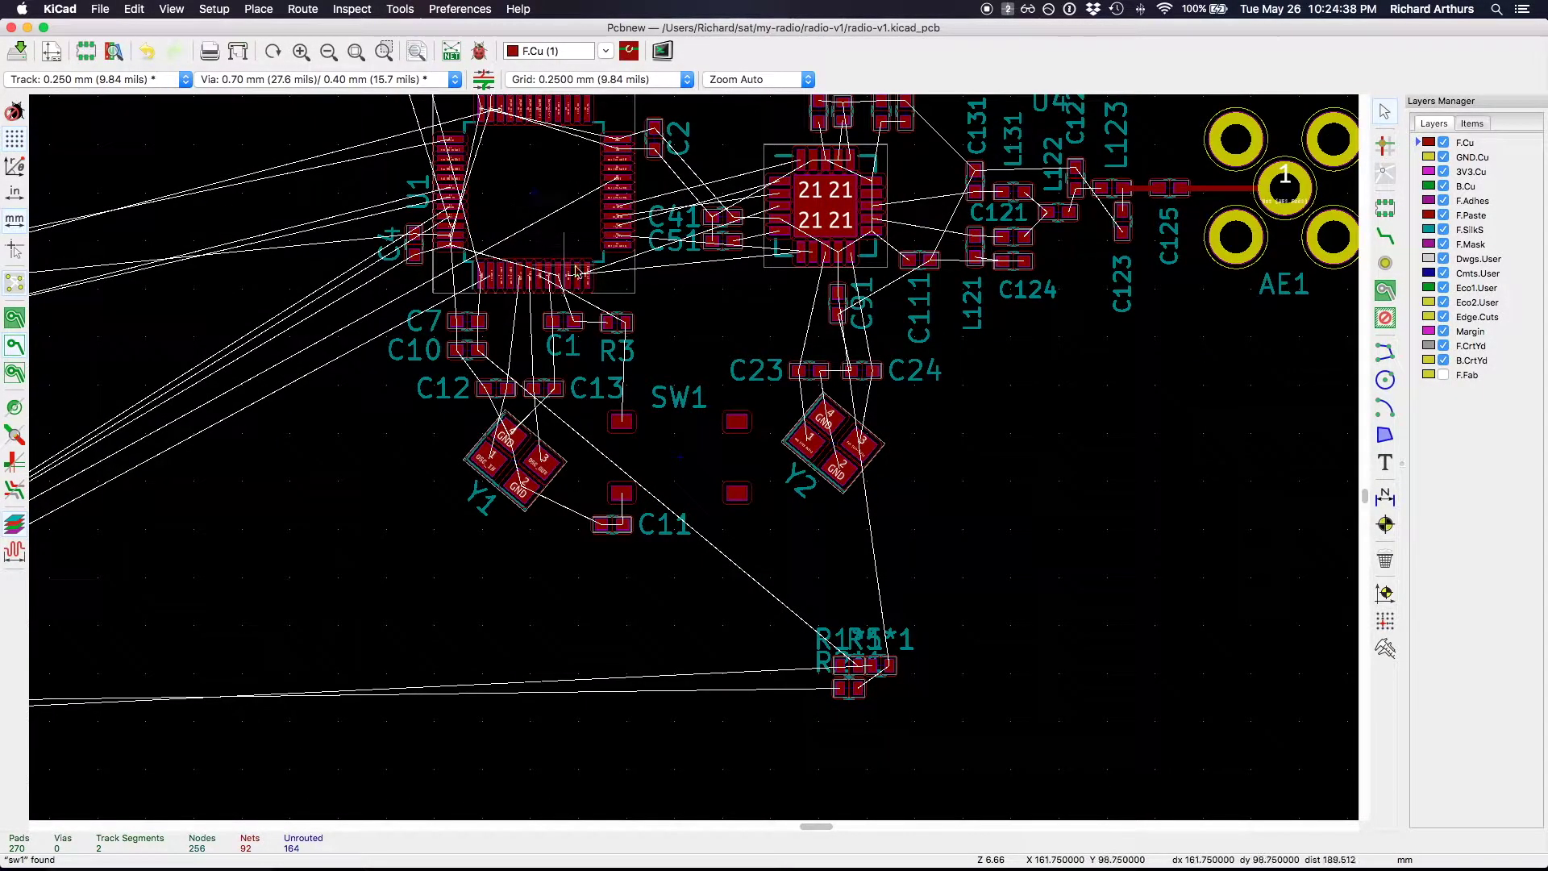
{"action": "scroll", "coordinate": [696, 461], "scroll_direction": "down", "scroll_amount": 5}
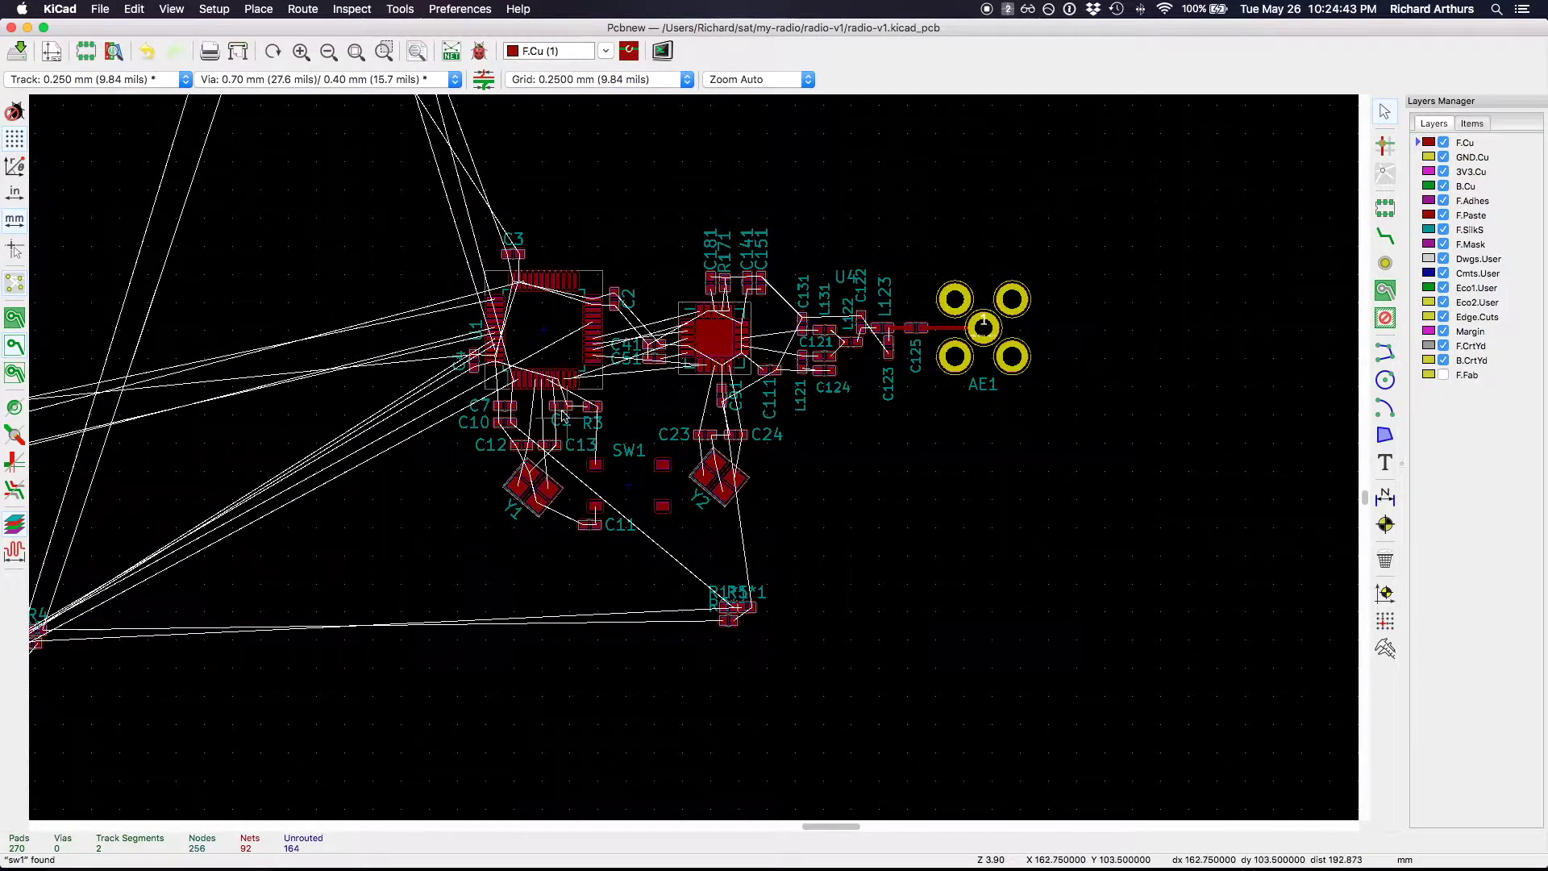
{"action": "scroll", "coordinate": [538, 338], "scroll_direction": "left", "scroll_amount": 5}
{"action": "scroll", "coordinate": [758, 415], "scroll_direction": "down", "scroll_amount": 3}
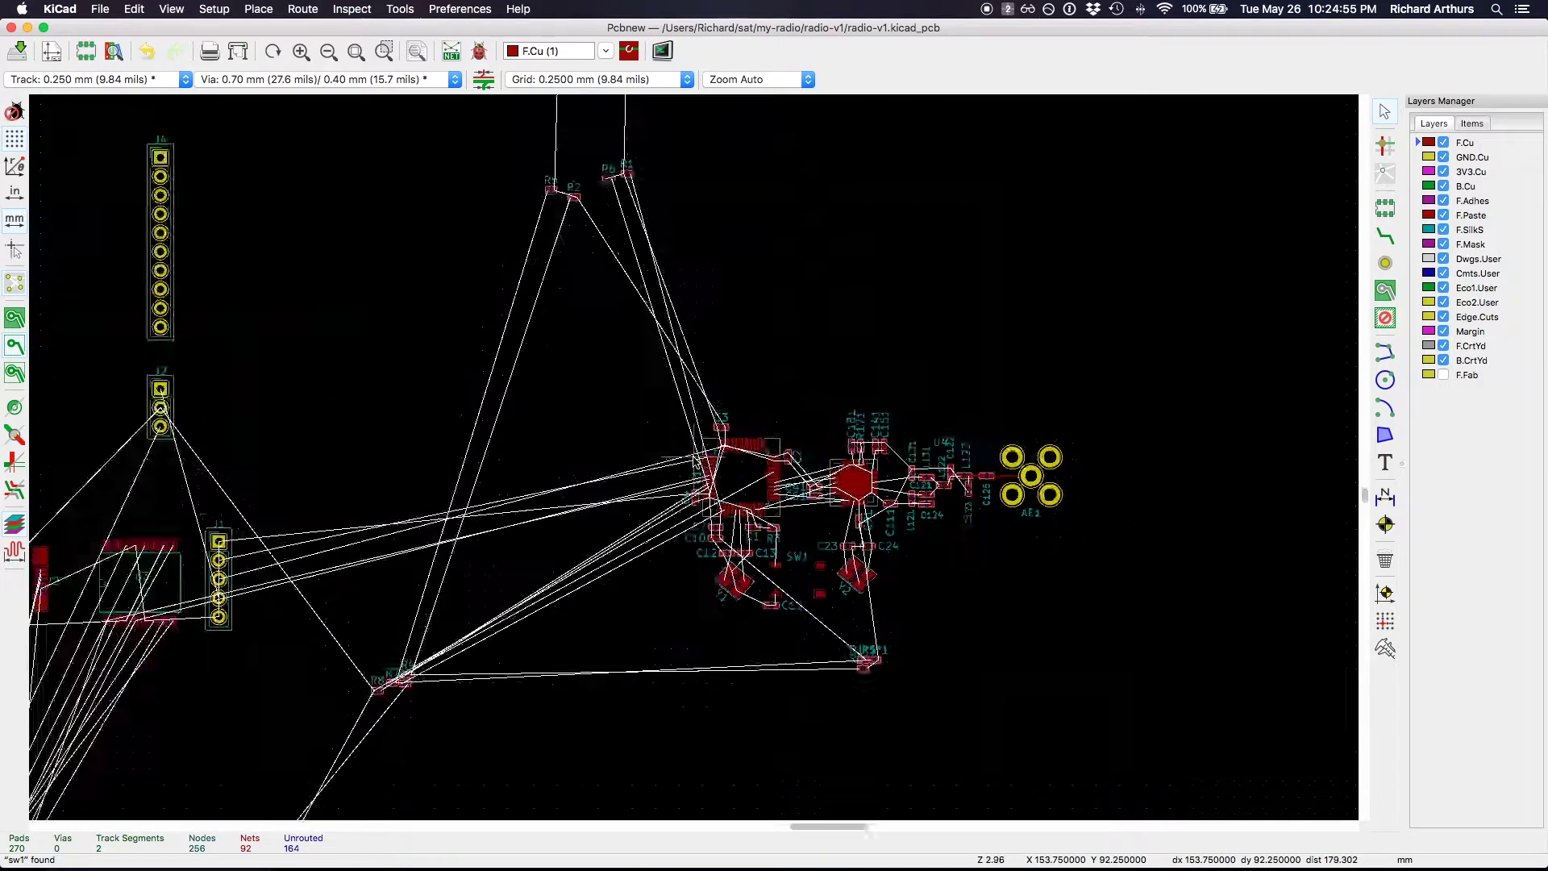
{"action": "scroll", "coordinate": [615, 428], "scroll_direction": "right", "scroll_amount": 2}
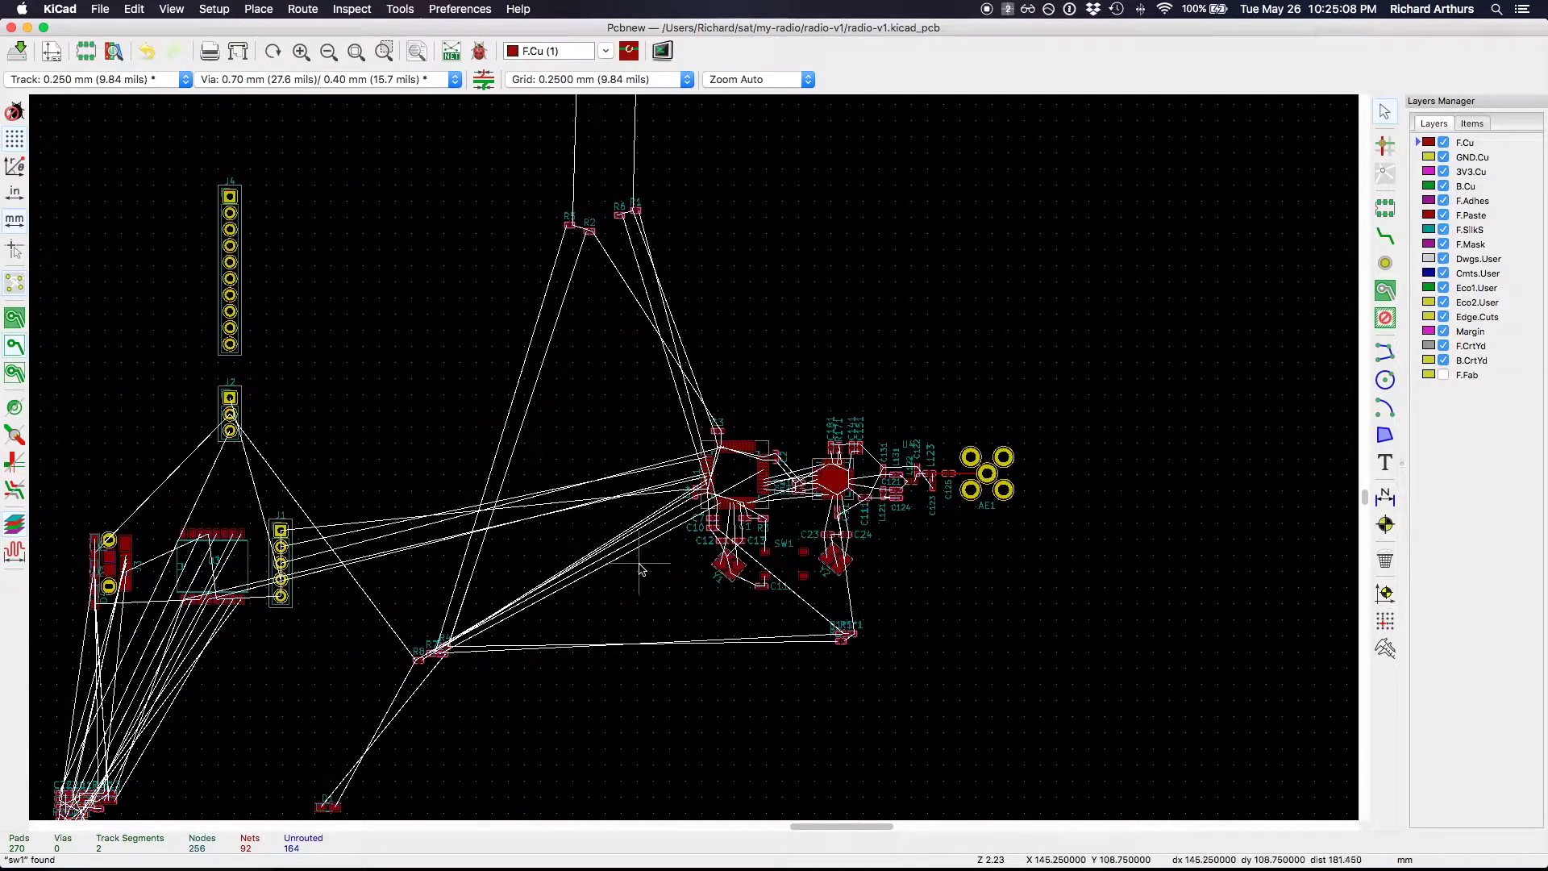
{"action": "scroll", "coordinate": [811, 517], "scroll_direction": "up", "scroll_amount": 1}
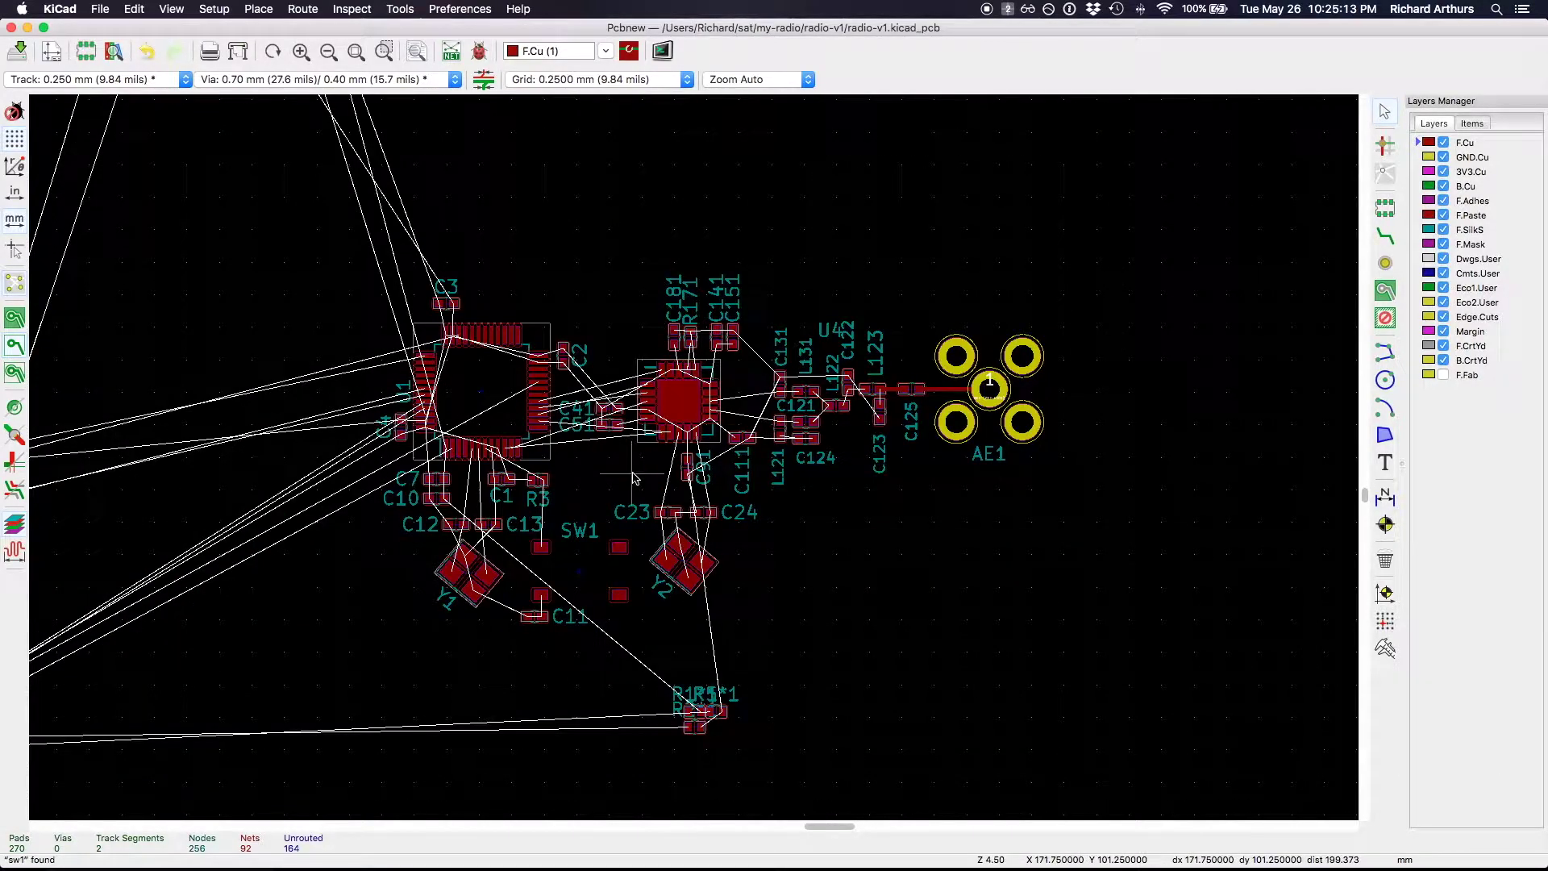
{"action": "scroll", "coordinate": [601, 474], "scroll_direction": "down", "scroll_amount": 2}
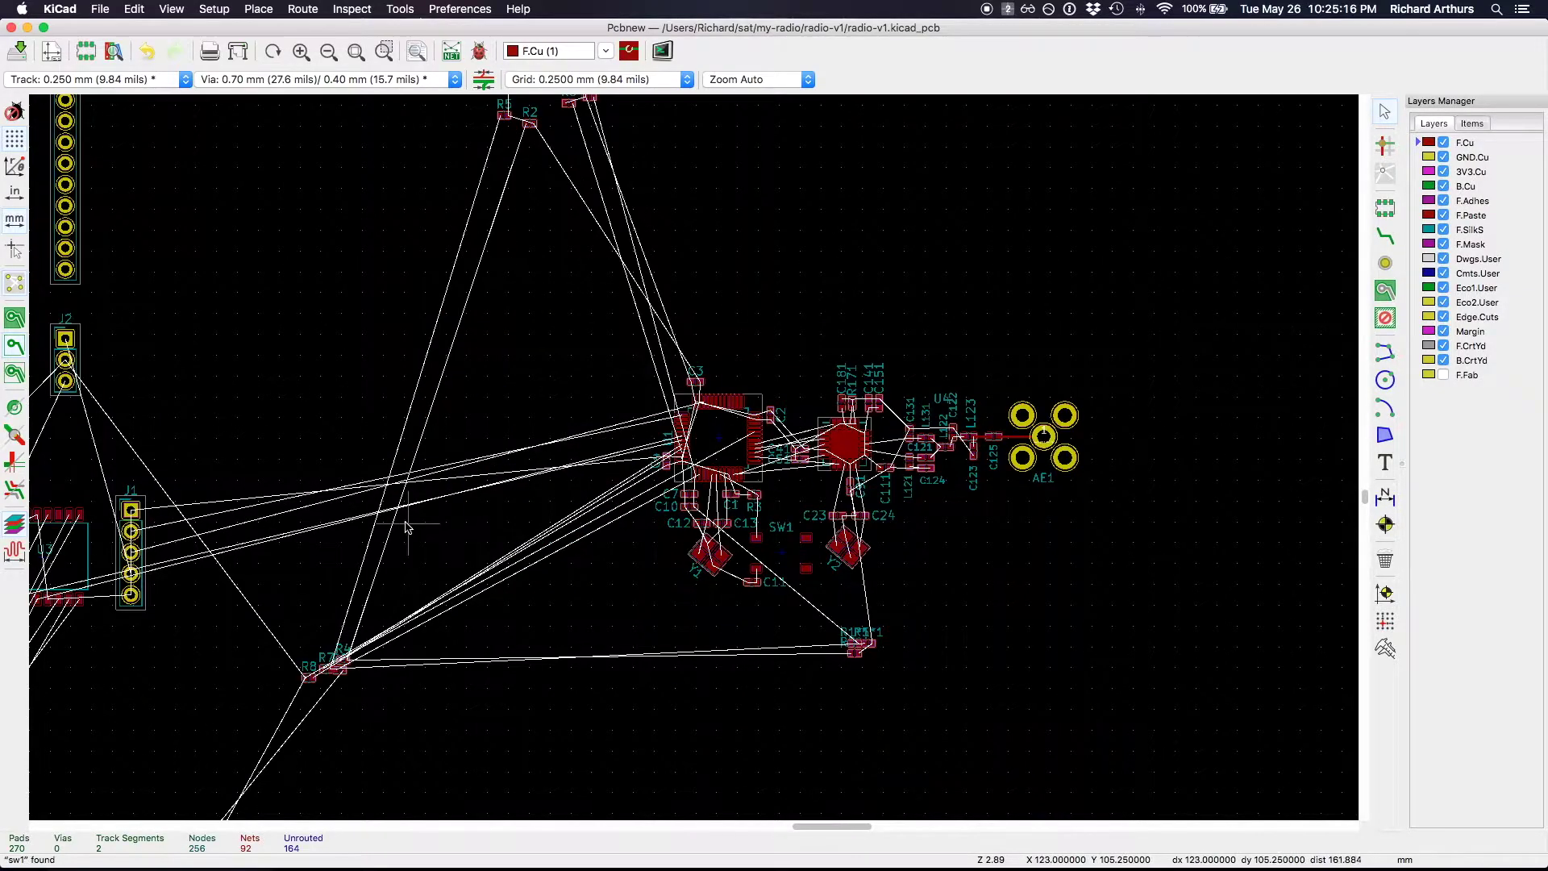